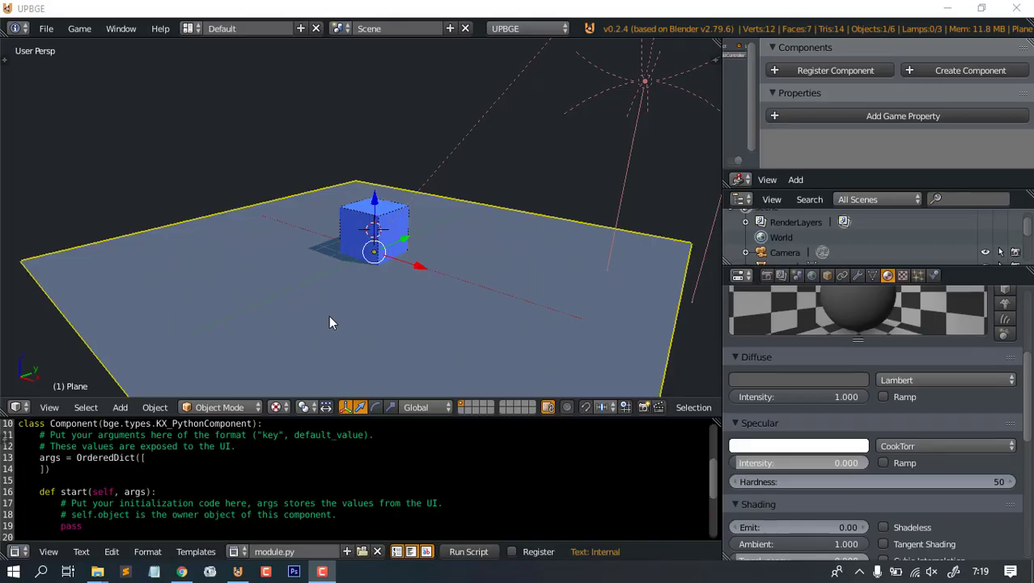
# - Select the default cube and delete it from the scene
pyautogui.moveTo(327, 298); pyautogui.dragTo(475, 258, button='middle')
pyautogui.scroll(4, 476, 253)
pyautogui.moveTo(436, 188); pyautogui.dragTo(546, 212, button='middle')
pyautogui.scroll(3, 479, 229)
pyautogui.rightClick(362, 172)
pyautogui.press('x')
pyautogui.click(506, 229)
# - Select the floor plane and orbit to a top-down view of it
pyautogui.scroll(-3, 476, 189)
pyautogui.moveTo(547, 212); pyautogui.dragTo(446, 208, button='middle')
pyautogui.scroll(-3, 546, 234)
pyautogui.scroll(1, 466, 216)
pyautogui.scroll(2, 466, 216)
pyautogui.scroll(-3, 465, 216)
pyautogui.rightClick(471, 255)
pyautogui.moveTo(380, 171); pyautogui.dragTo(431, 210, button='middle')
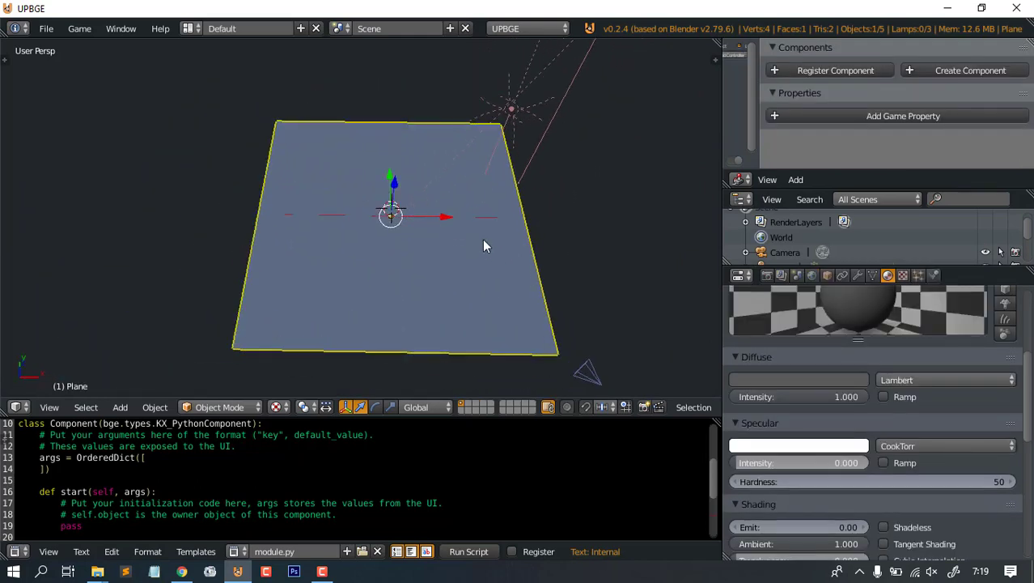
pyautogui.moveTo(484, 246); pyautogui.dragTo(442, 300, button='middle')
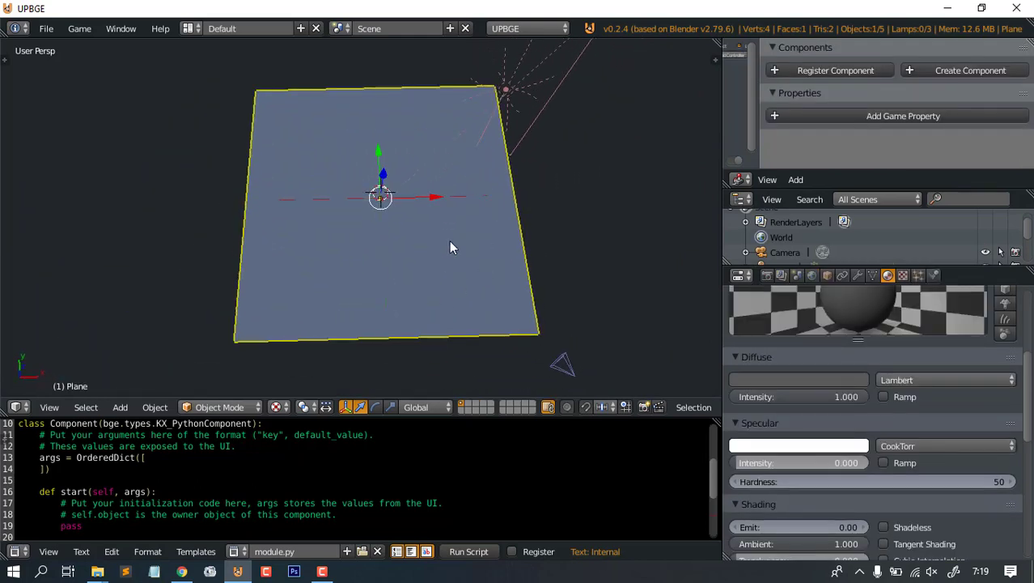
# - In the texture folder, preview tembok.jpg in Photos, then close the preview
pyautogui.moveTo(96, 571)
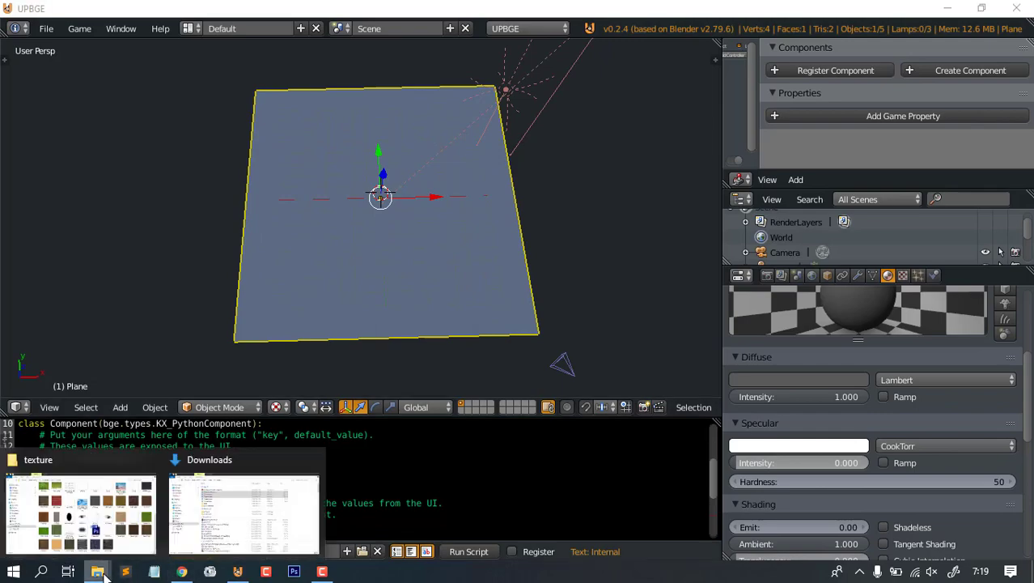
pyautogui.click(85, 512)
pyautogui.click(722, 505)
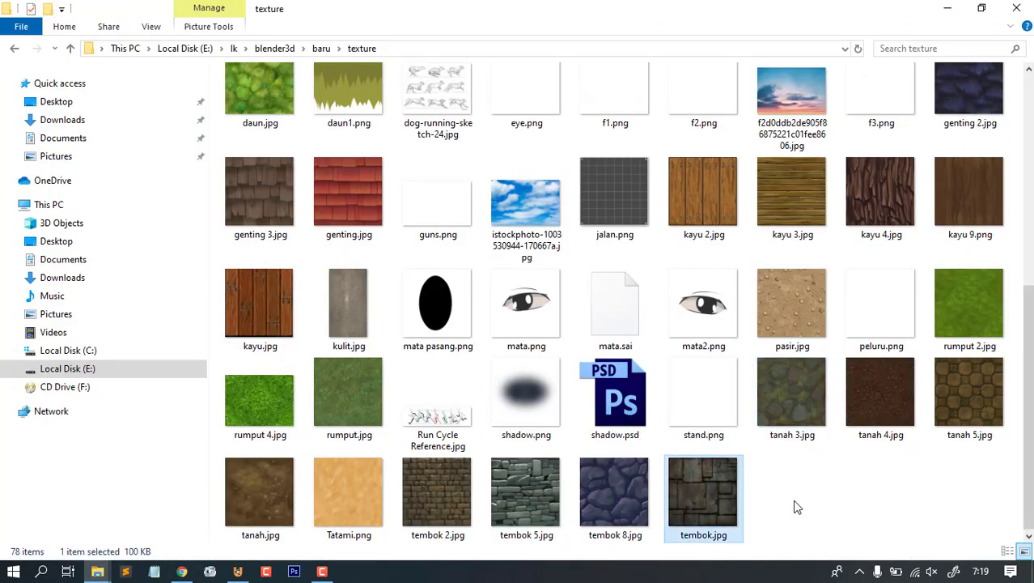
pyautogui.click(874, 488)
pyautogui.moveTo(1028, 457)
pyautogui.mouseDown()
pyautogui.moveTo(1028, 243)
pyautogui.moveTo(1029, 453)
pyautogui.mouseUp()
pyautogui.click(880, 442)
pyautogui.doubleClick(702, 480)
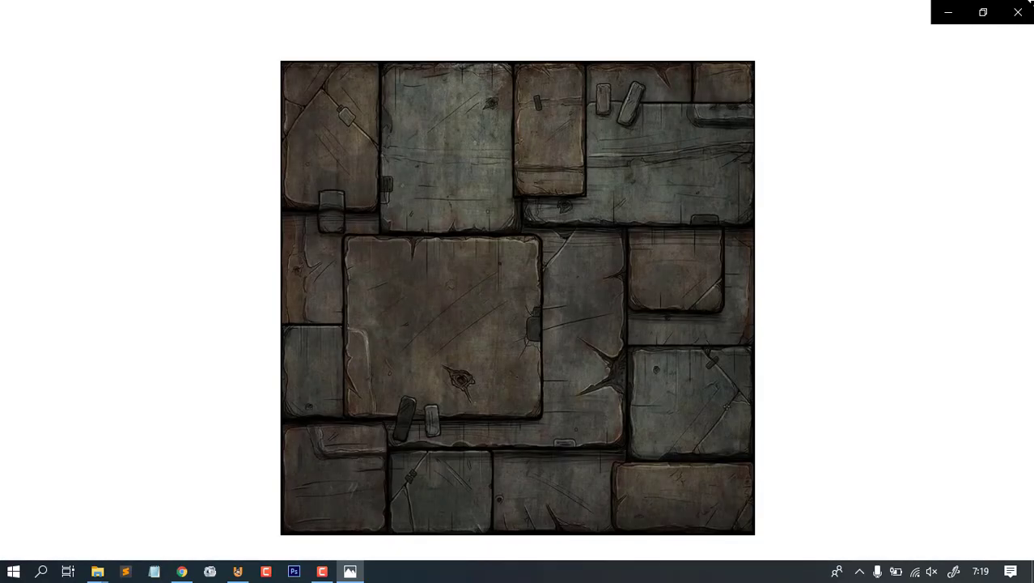
pyautogui.click(1016, 9)
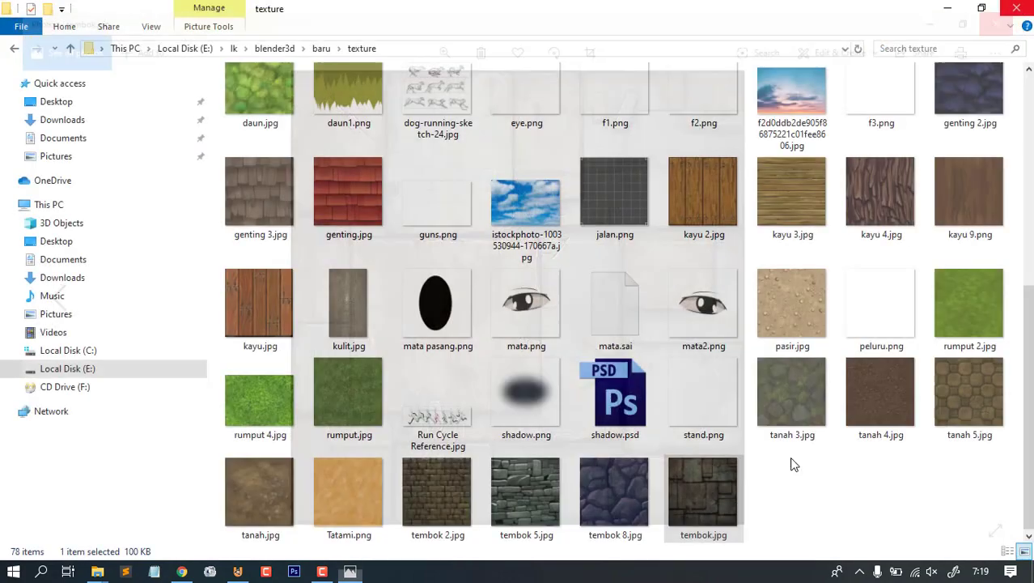
# - Select tembok.jpg in the folder again, then bring Google Chrome forward
pyautogui.click(811, 501)
pyautogui.click(713, 495)
pyautogui.click(783, 413)
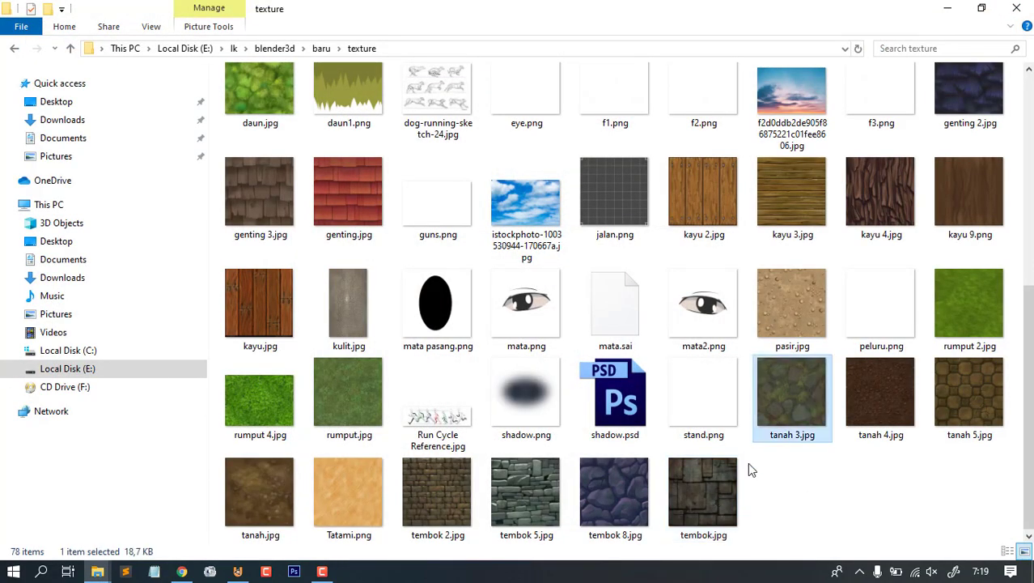
pyautogui.click(712, 489)
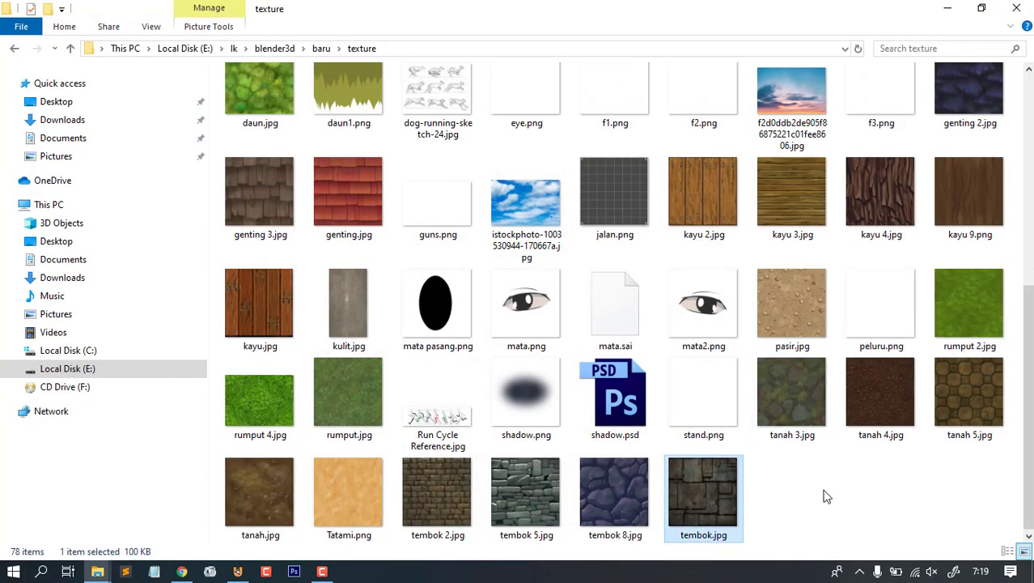
pyautogui.click(829, 497)
pyautogui.click(709, 489)
pyautogui.click(832, 487)
pyautogui.click(714, 495)
pyautogui.click(807, 491)
pyautogui.click(182, 571)
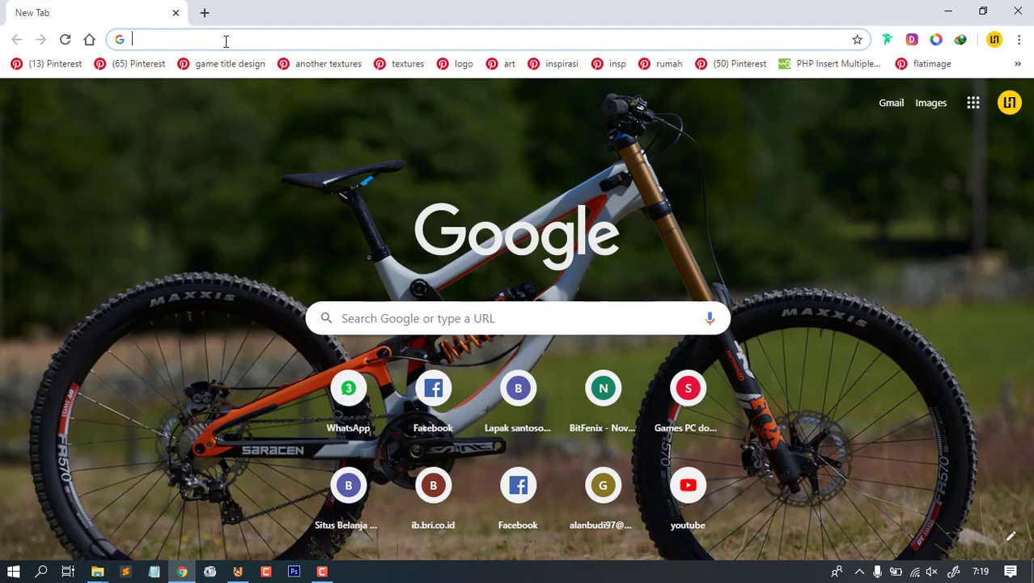
# - Search 'normal map online' and open the NormalMap-Online (cpetry GitHub) result
pyautogui.write('normal map online')
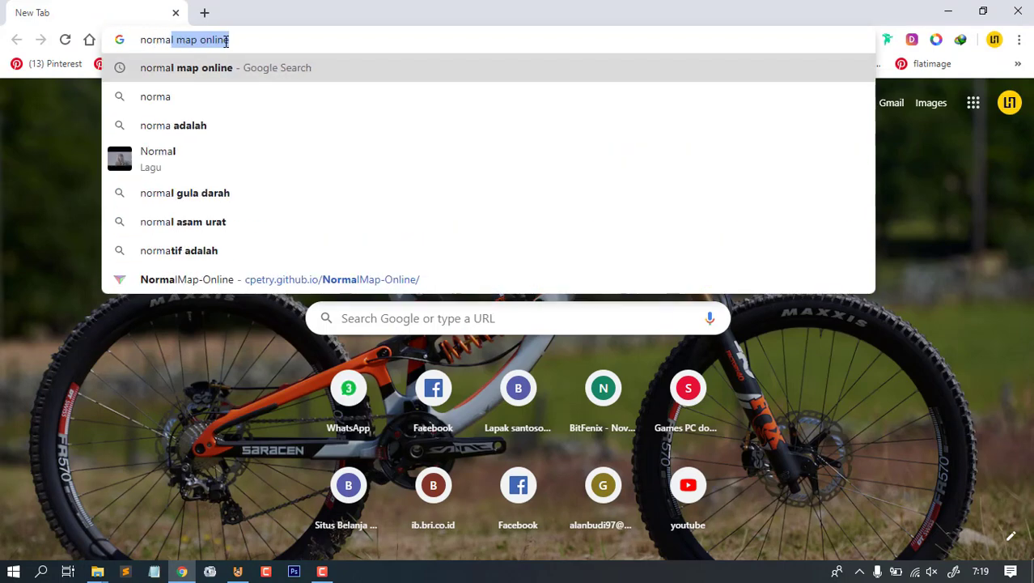
pyautogui.press('Return')
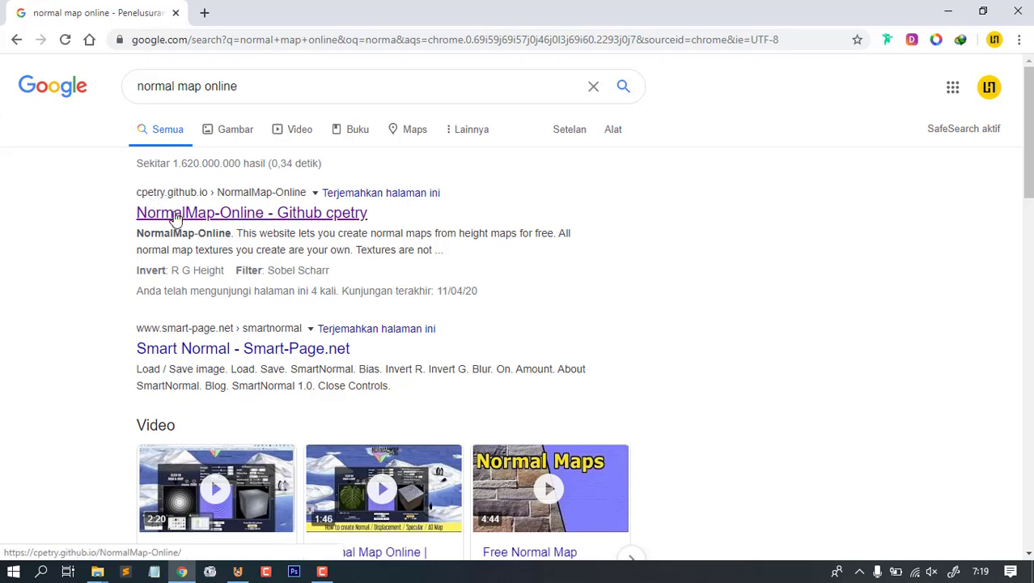
pyautogui.click(356, 214)
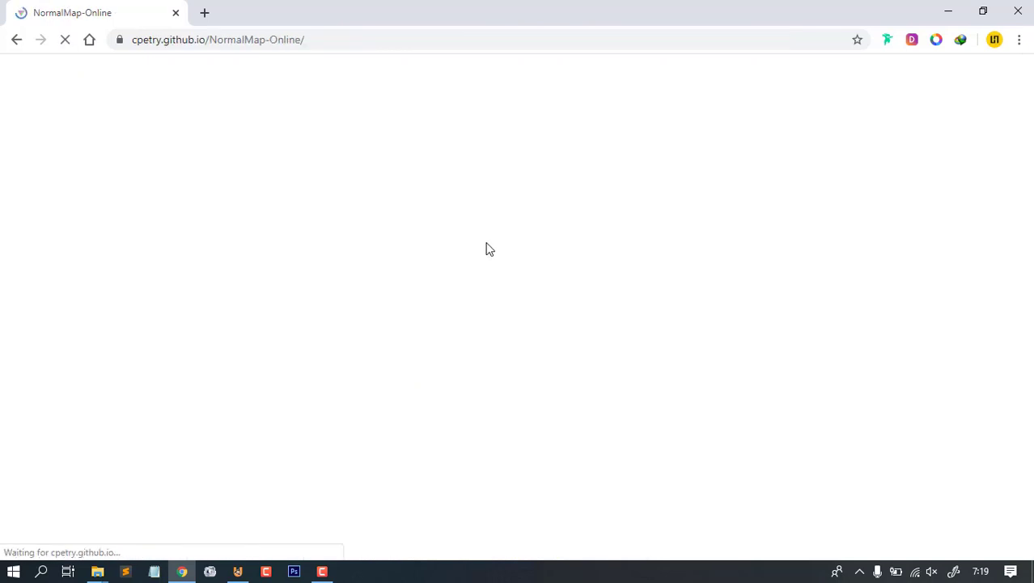
pyautogui.scroll(-3, 767, 284)
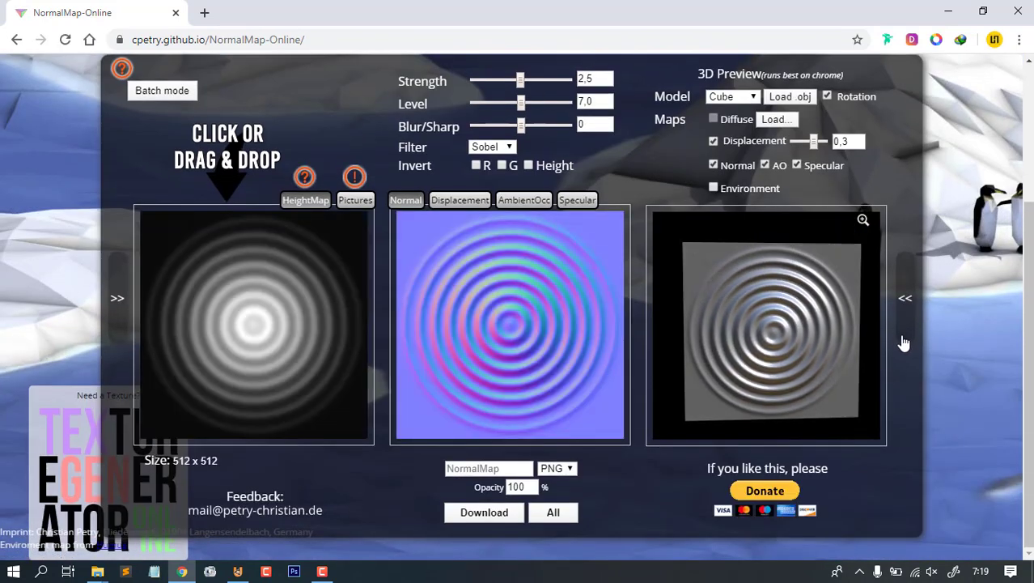
# - Switch between the sample's Specular and Normal outputs, then bring the texture folder forward
pyautogui.scroll(1, 904, 343)
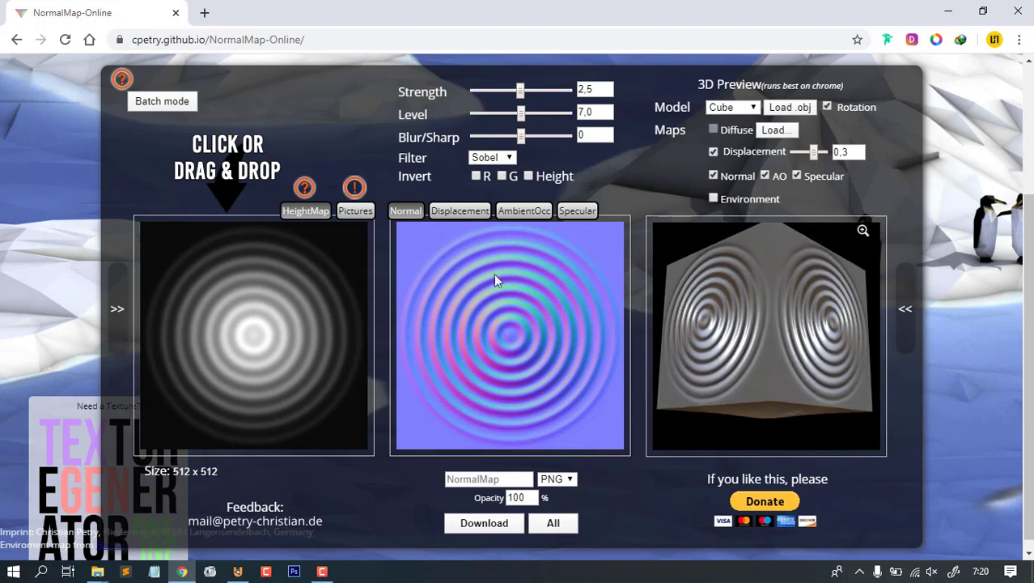
pyautogui.click(577, 210)
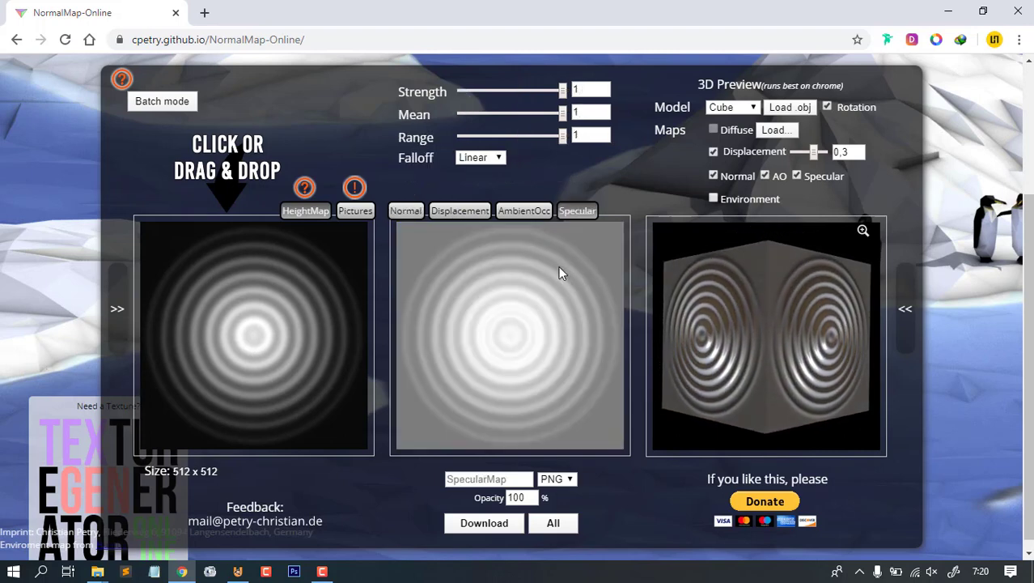
pyautogui.click(412, 215)
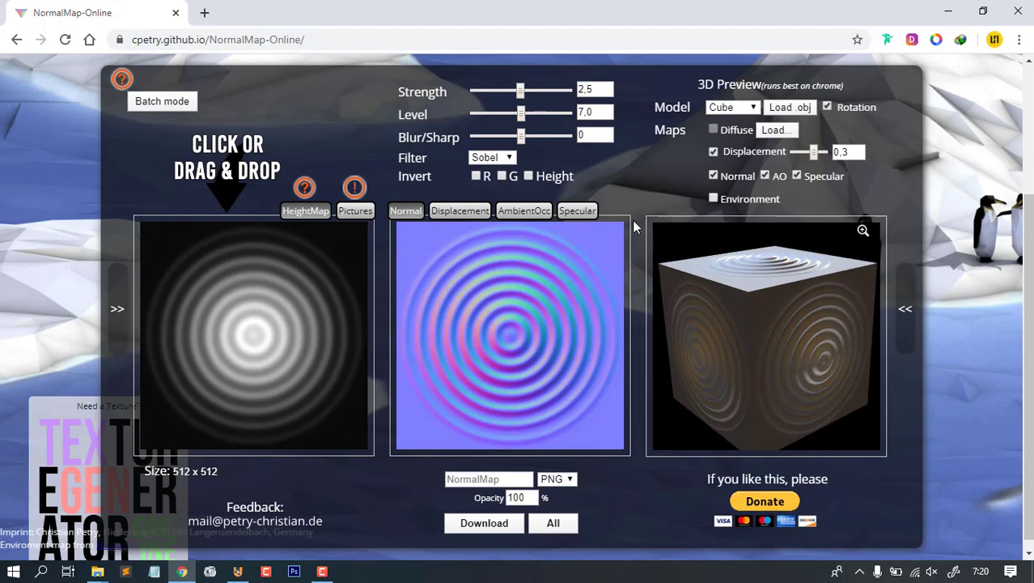
pyautogui.click(576, 212)
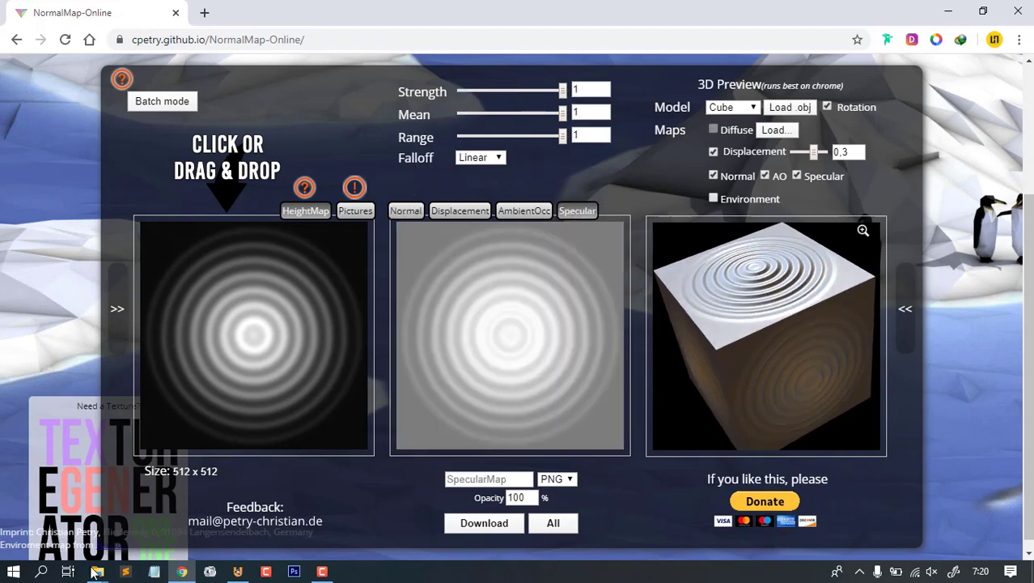
pyautogui.moveTo(96, 571)
pyautogui.click(81, 504)
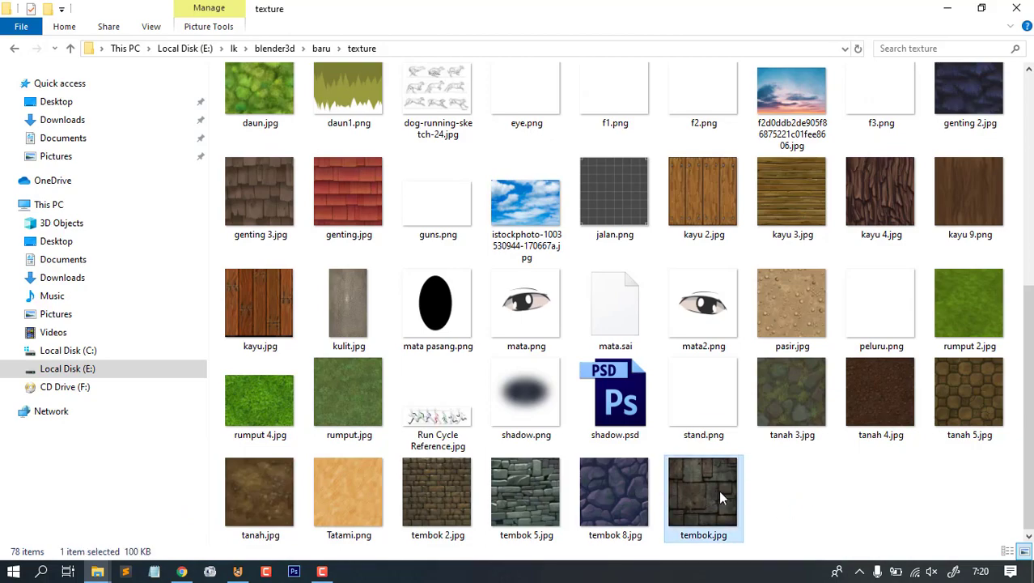
# - Drop tembok.jpg onto NormalMap-Online's HeightMap panel to load the stone texture
pyautogui.moveTo(719, 491); pyautogui.dragTo(212, 326)
pyautogui.hotkey('alt', 'Tab')
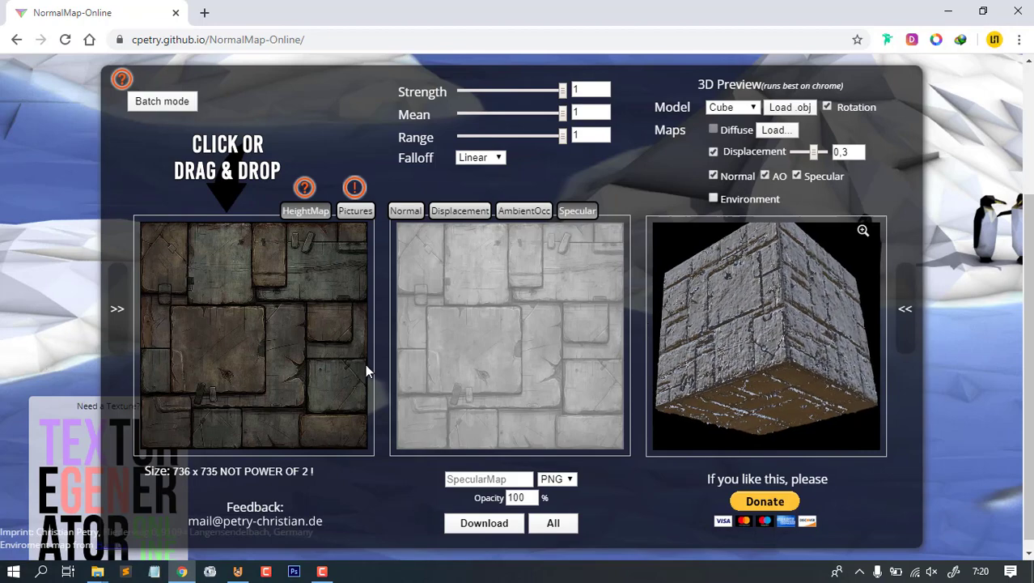
pyautogui.scroll(3, 997, 297)
pyautogui.scroll(-2, 627, 255)
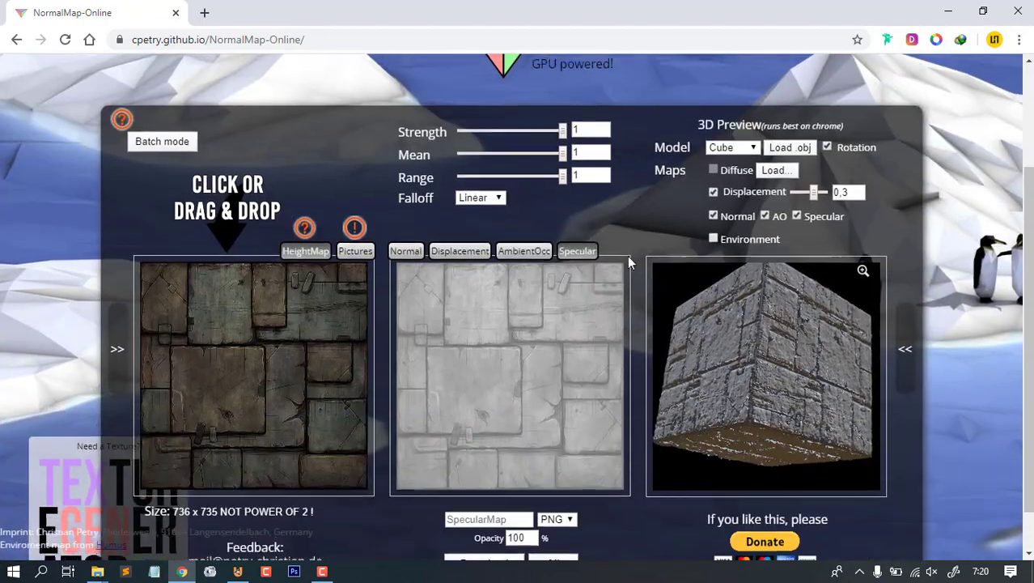
pyautogui.scroll(-1, 793, 192)
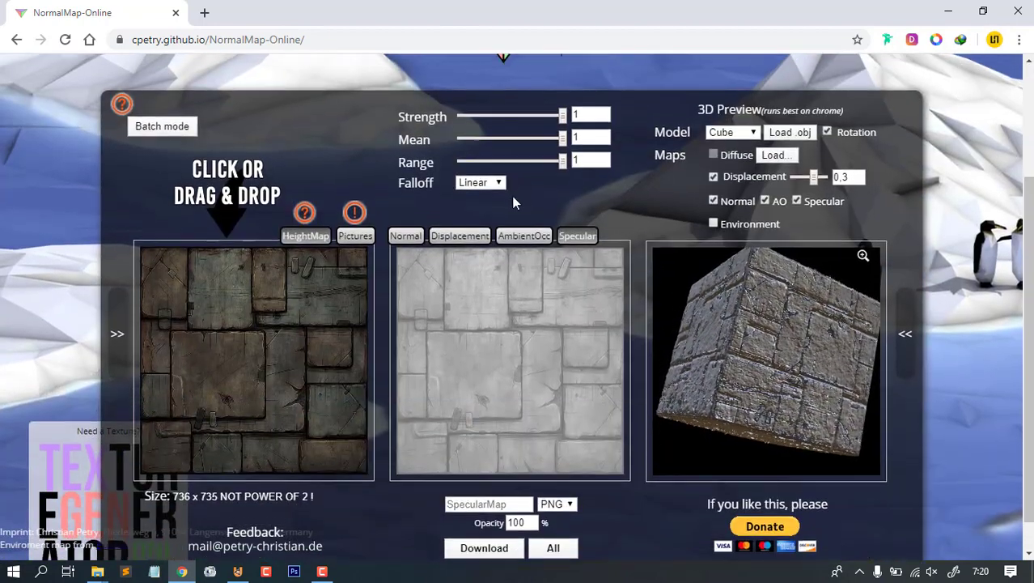
# - Stop the preview cube rotating, inspect the generated stone normal map, then return to UPBGE
pyautogui.click(826, 132)
pyautogui.moveTo(747, 349); pyautogui.dragTo(782, 341)
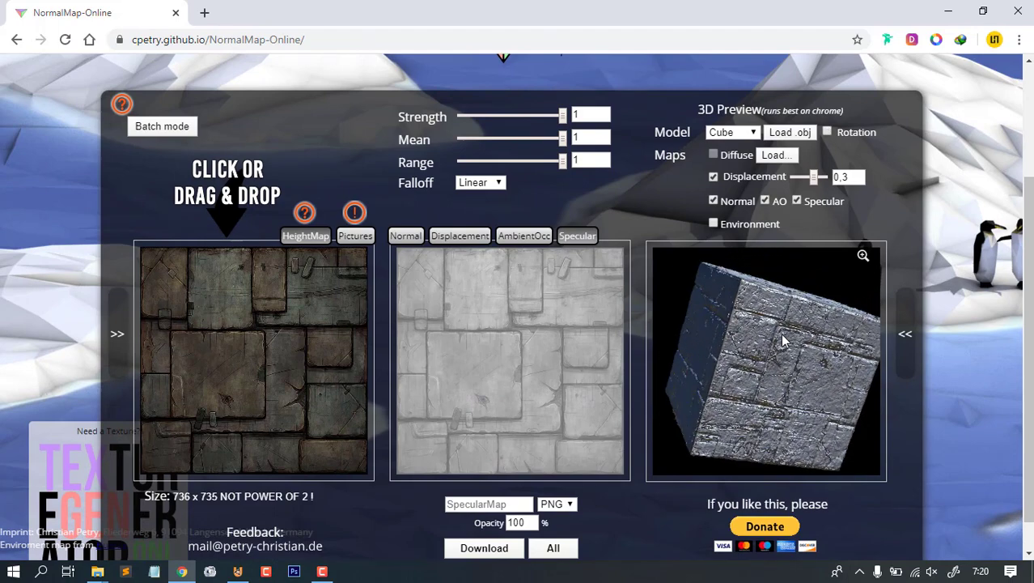
pyautogui.click(404, 237)
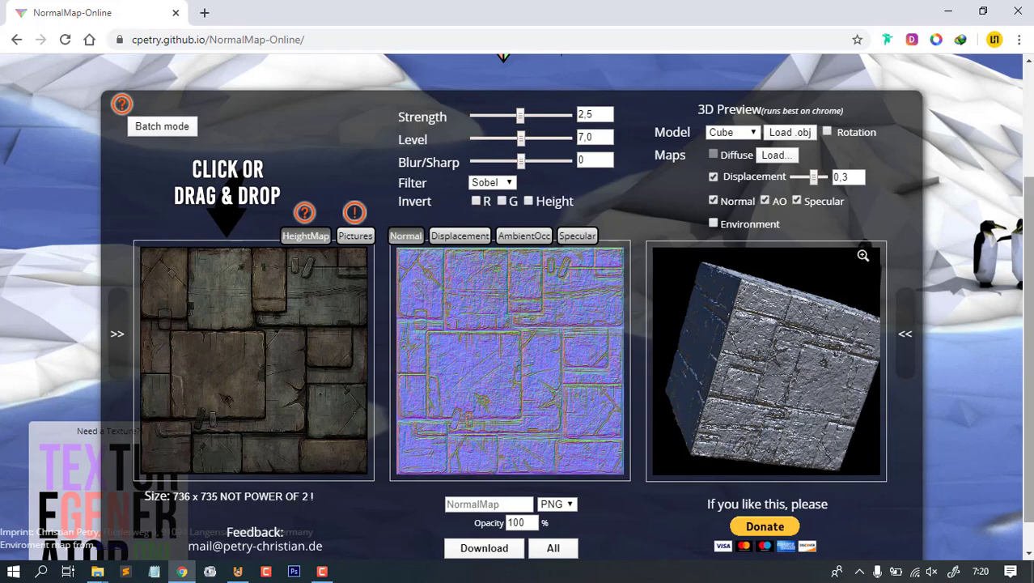
pyautogui.scroll(1, 987, 361)
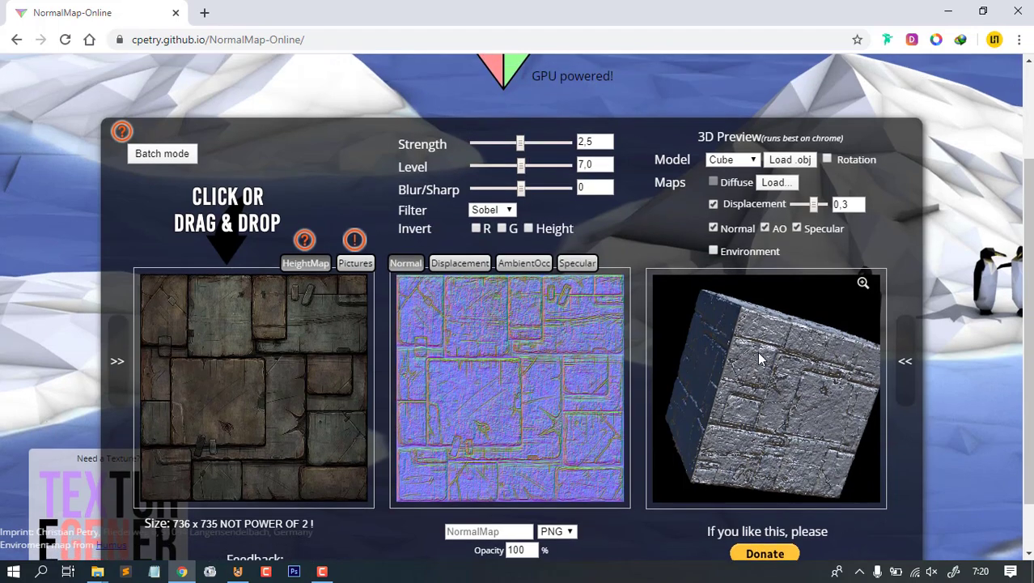
pyautogui.moveTo(761, 356); pyautogui.dragTo(749, 391)
pyautogui.moveTo(779, 314); pyautogui.dragTo(806, 362)
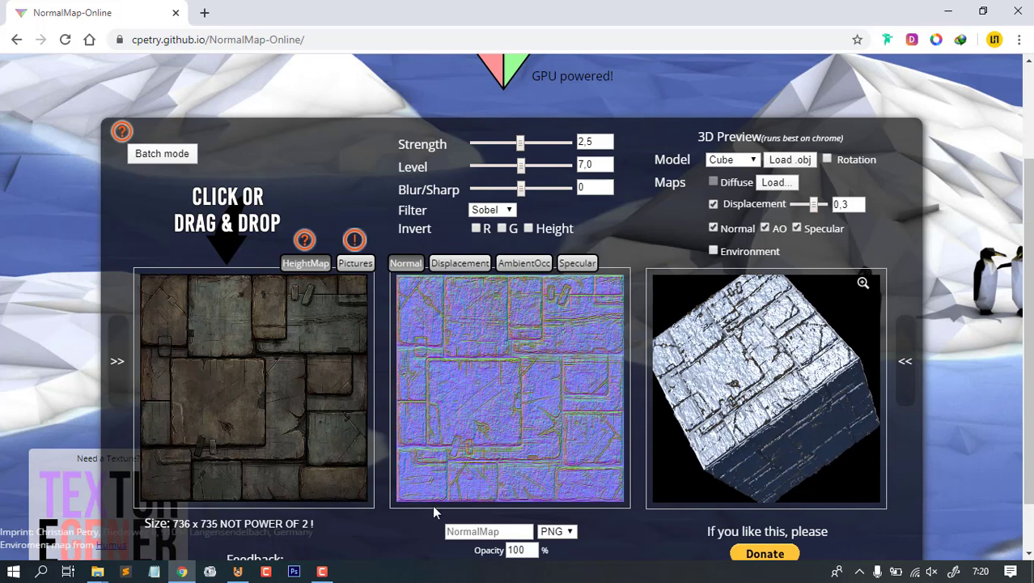
pyautogui.click(237, 571)
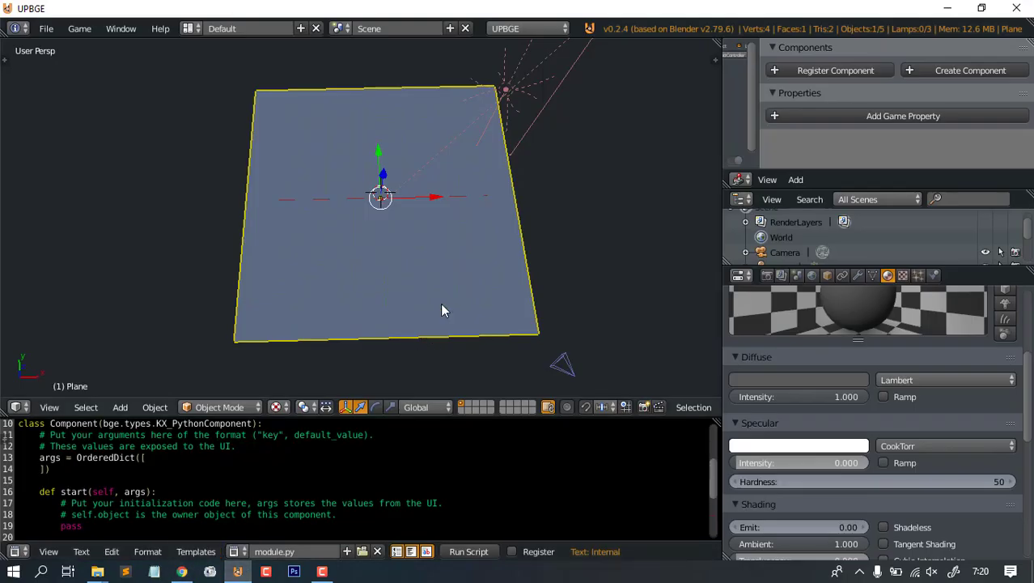
# - In Edit Mode, select the whole plane and UV-unwrap it
pyautogui.moveTo(440, 302); pyautogui.dragTo(451, 233, button='middle')
pyautogui.scroll(-4, 407, 259)
pyautogui.scroll(6, 437, 235)
pyautogui.press('Tab')
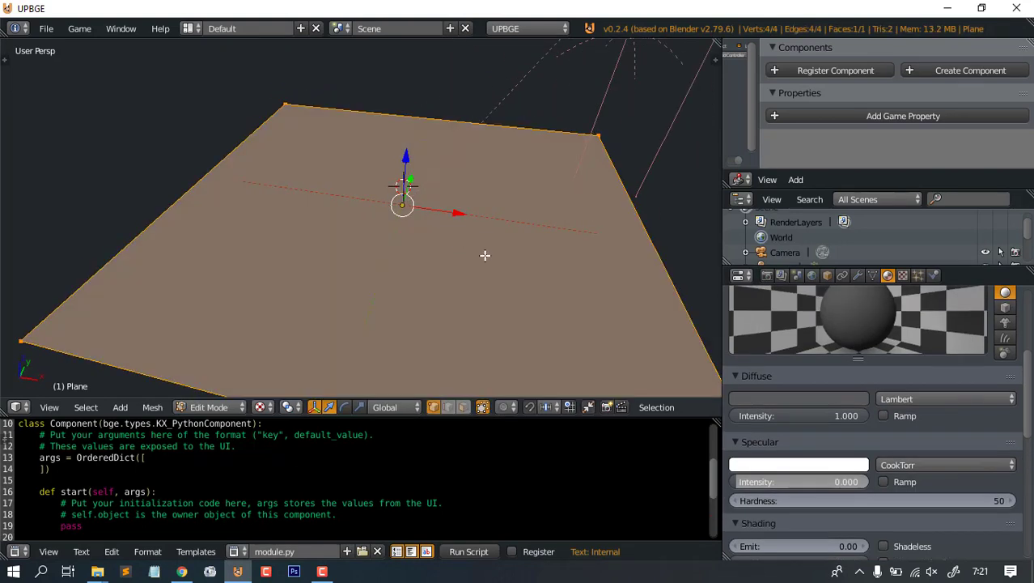
pyautogui.press('u')
pyautogui.click(485, 259)
pyautogui.press('Tab')
pyautogui.press('Tab')
pyautogui.press('Tab')
pyautogui.press('Tab')
pyautogui.press('a')
pyautogui.press('a')
pyautogui.press('u')
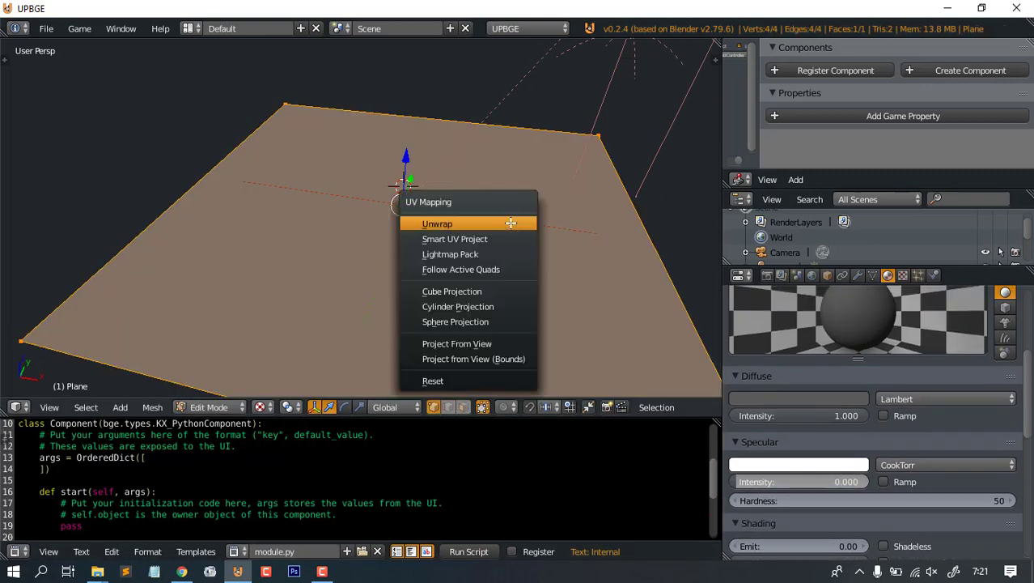
pyautogui.click(510, 220)
# - Add a new image texture to the plane and load tembok.jpg from the texture folder
pyautogui.click(903, 275)
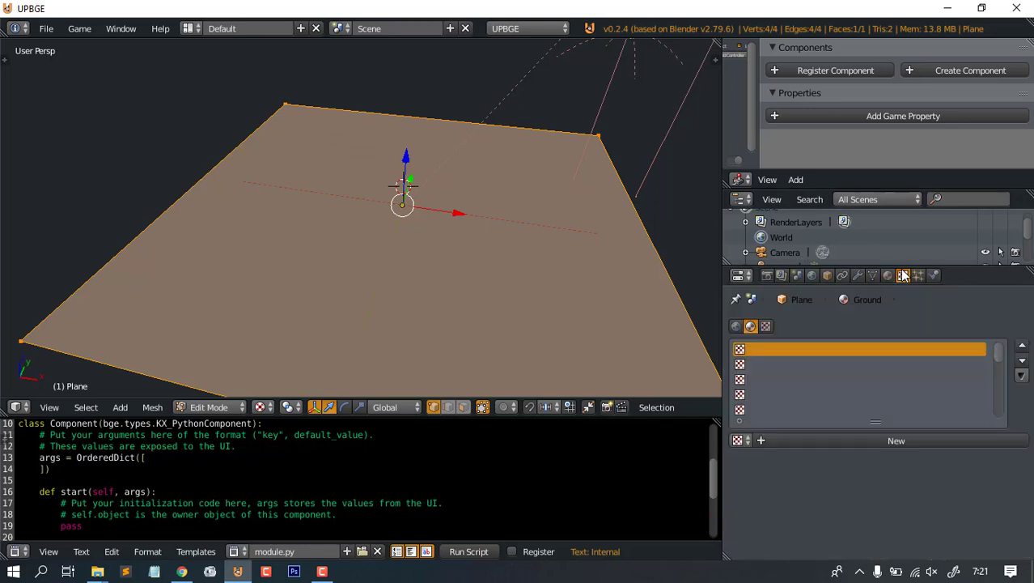
pyautogui.click(917, 442)
pyautogui.click(960, 512)
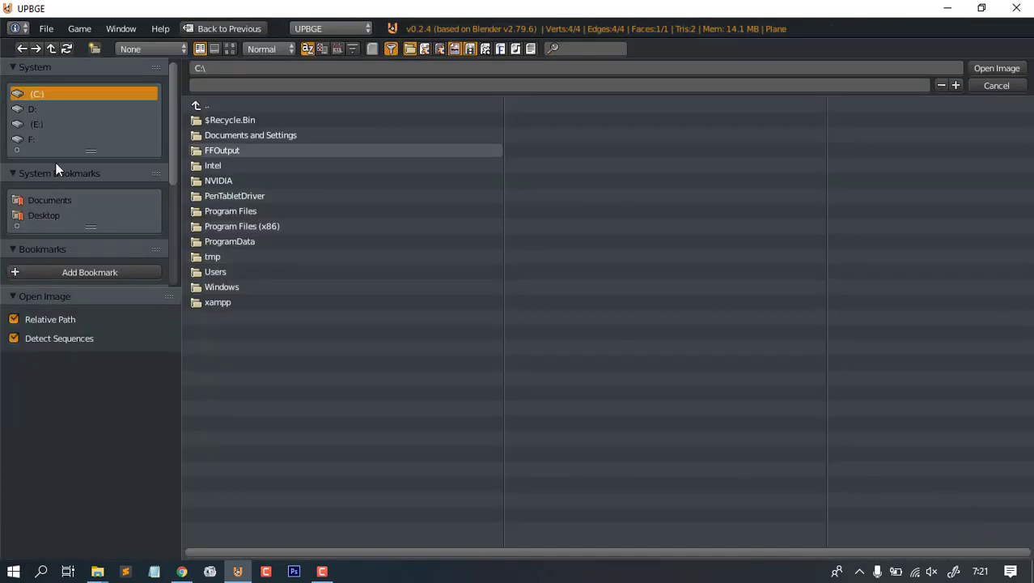
pyautogui.scroll(-3, 57, 174)
pyautogui.click(42, 231)
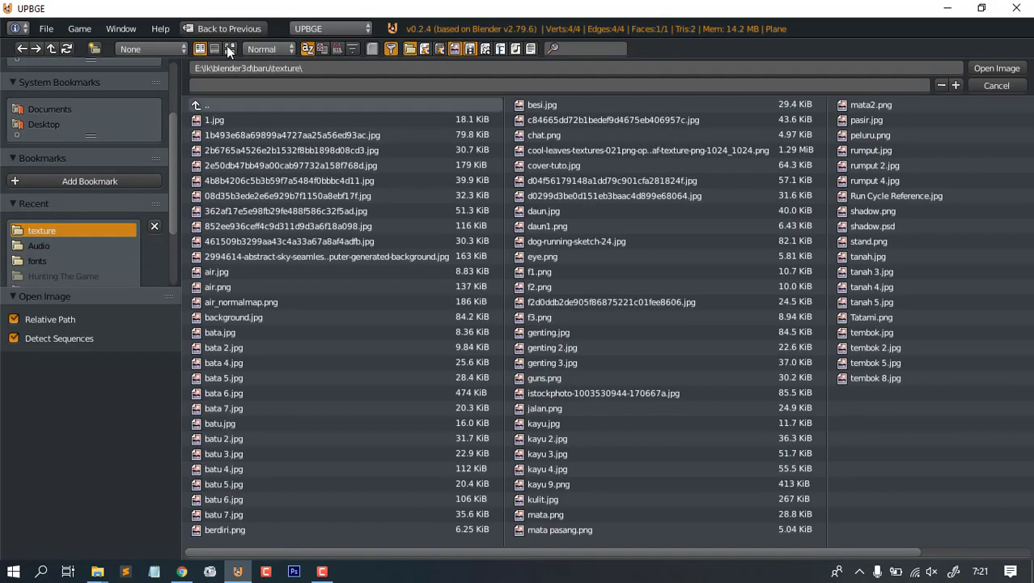
pyautogui.click(230, 49)
pyautogui.scroll(-1, 877, 282)
pyautogui.scroll(1, 877, 281)
pyautogui.scroll(-1, 484, 295)
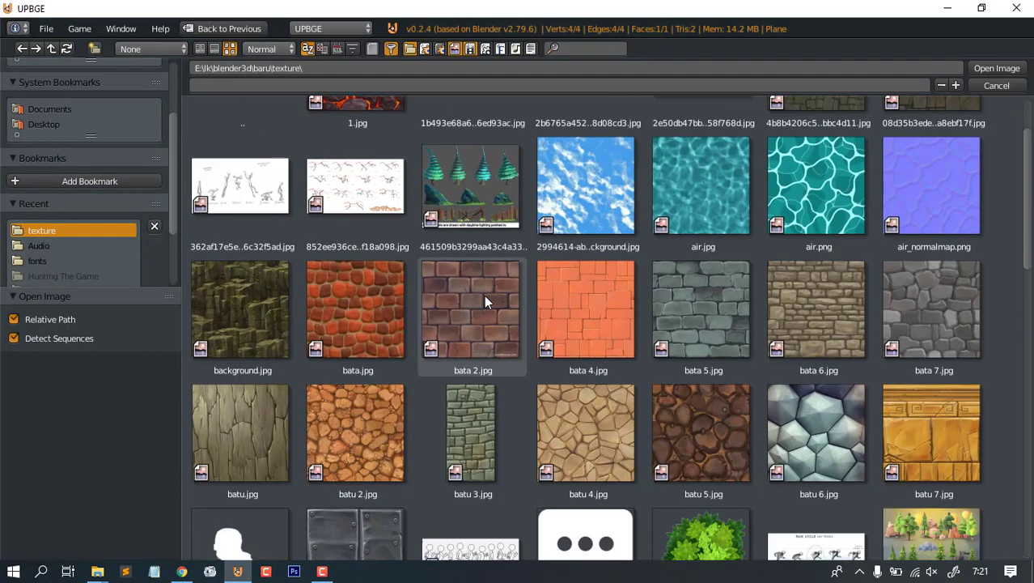
pyautogui.scroll(-15, 484, 295)
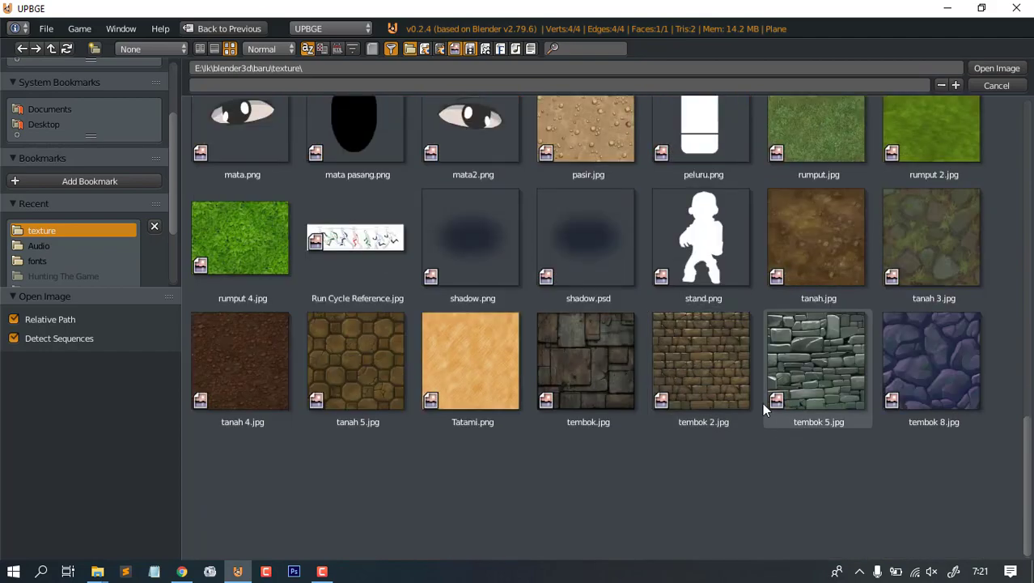
pyautogui.doubleClick(575, 364)
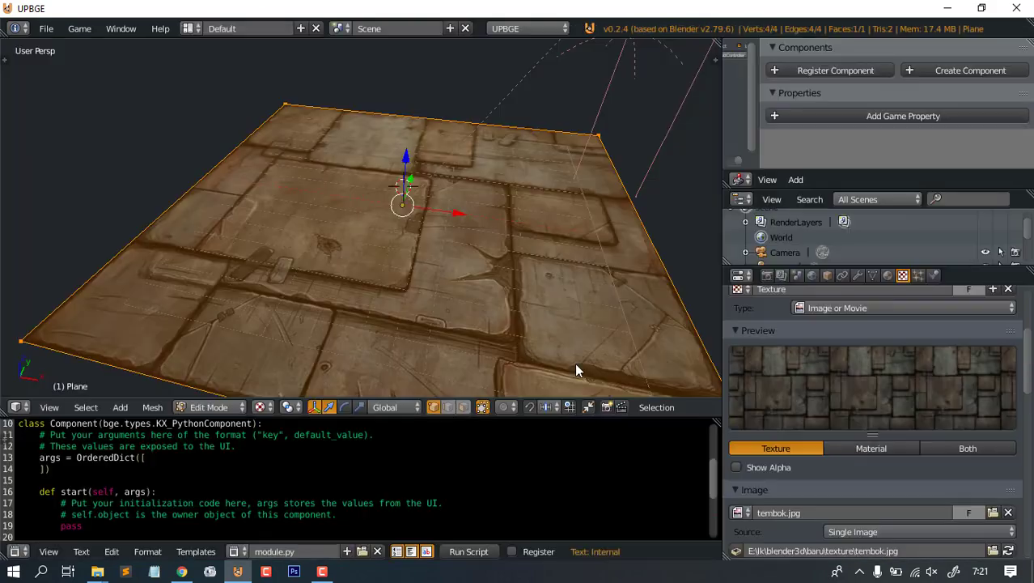
# - Set the texture mapping size to 2 on X and Y, then return to Object Mode
pyautogui.moveTo(470, 175); pyautogui.dragTo(496, 198, button='middle')
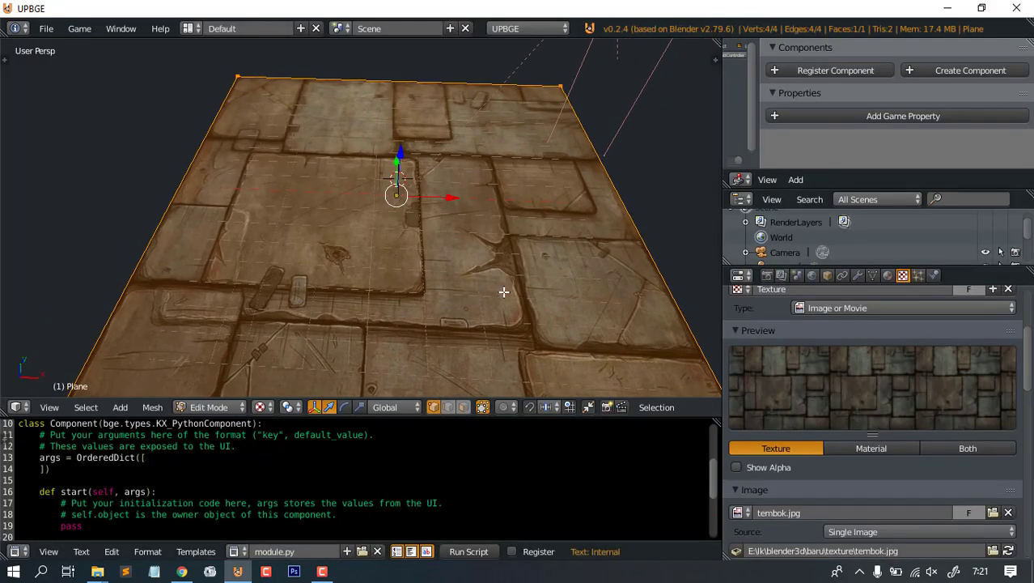
pyautogui.scroll(-10, 915, 346)
pyautogui.click(922, 411)
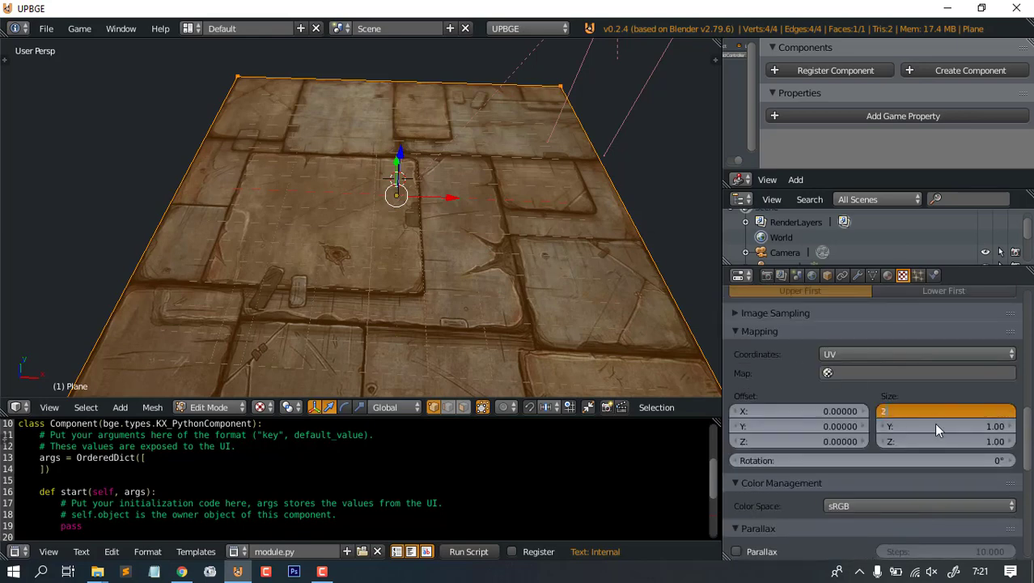
pyautogui.click(937, 426)
pyautogui.click(567, 307)
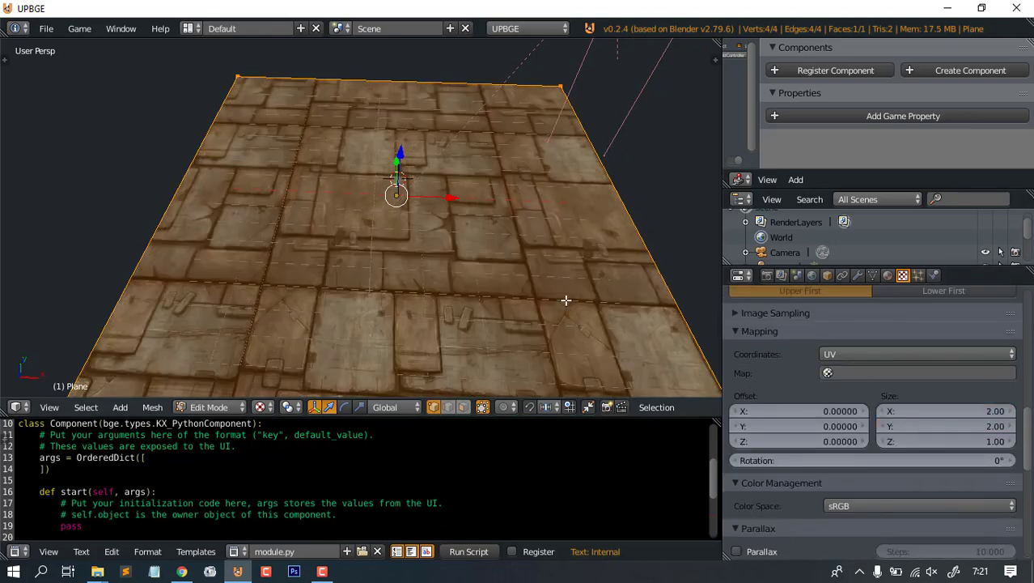
pyautogui.moveTo(420, 237); pyautogui.dragTo(449, 254, button='middle')
pyautogui.press('Tab')
pyautogui.moveTo(455, 290); pyautogui.dragTo(471, 251, button='middle')
pyautogui.scroll(2, 514, 212)
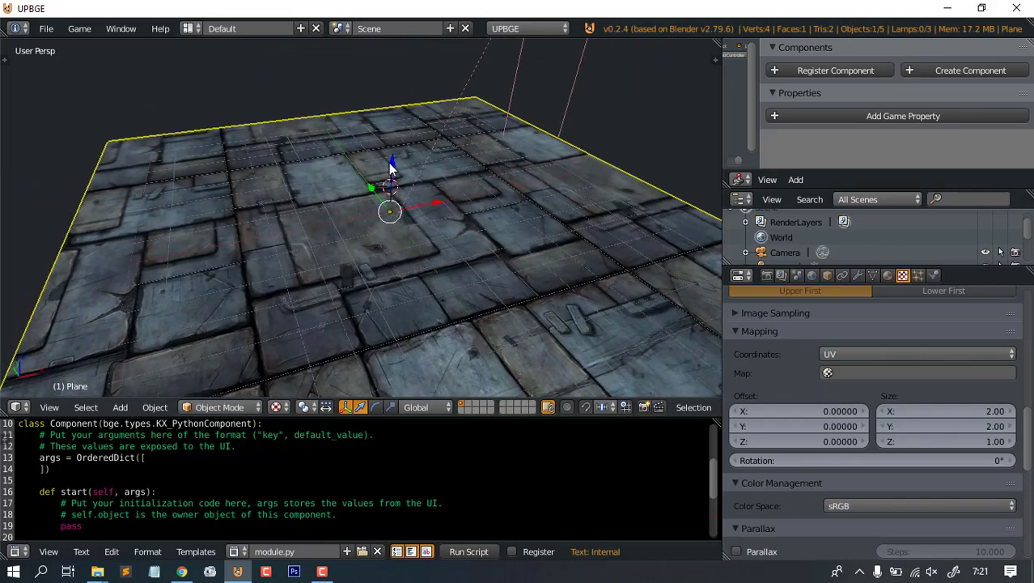
pyautogui.moveTo(392, 167); pyautogui.dragTo(505, 174, button='middle')
# - Raise the plane material's specular intensity to 1.000 and check the floor from above
pyautogui.click(888, 276)
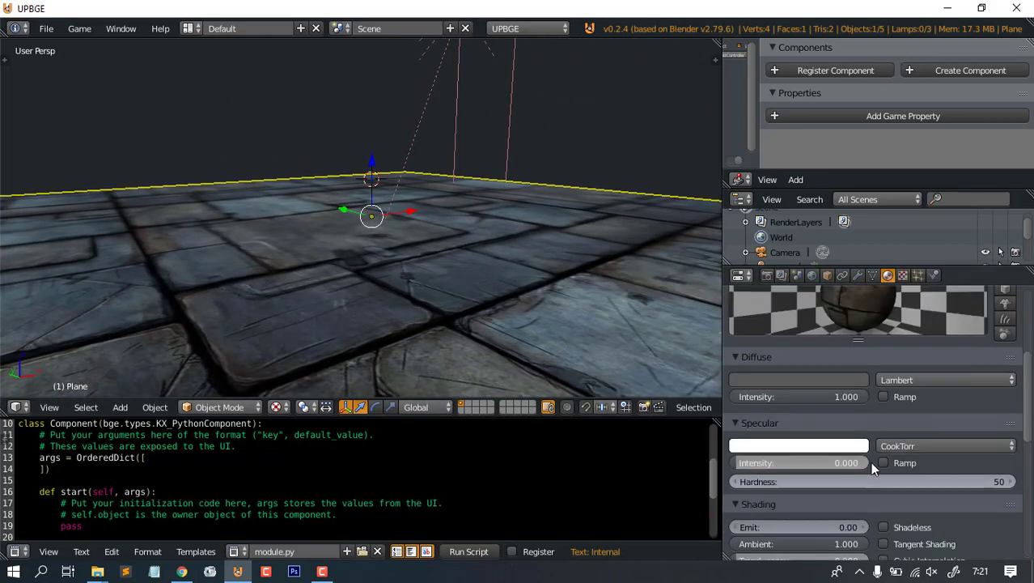
pyautogui.scroll(5, 870, 462)
pyautogui.scroll(-4, 872, 475)
pyautogui.moveTo(754, 491); pyautogui.dragTo(817, 492)
pyautogui.moveTo(647, 283); pyautogui.dragTo(611, 370, button='middle')
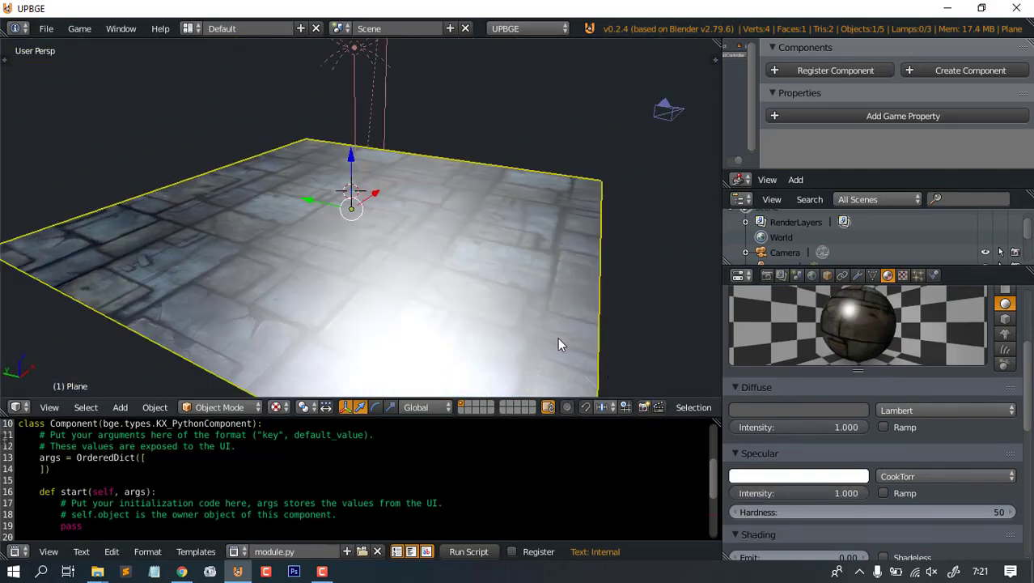
pyautogui.moveTo(477, 254); pyautogui.dragTo(510, 220, button='middle')
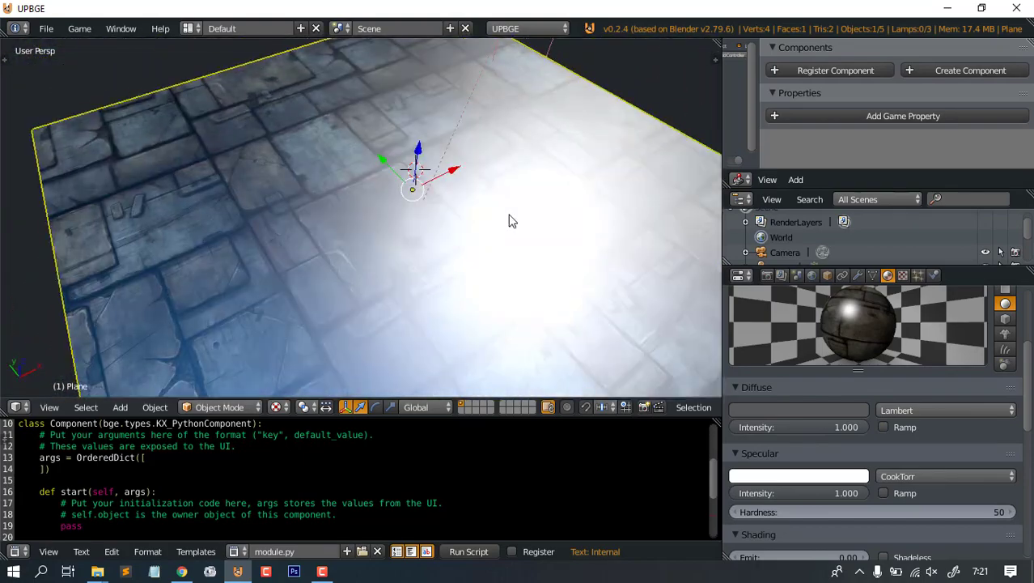
pyautogui.hotkey('alt', 'Tab')
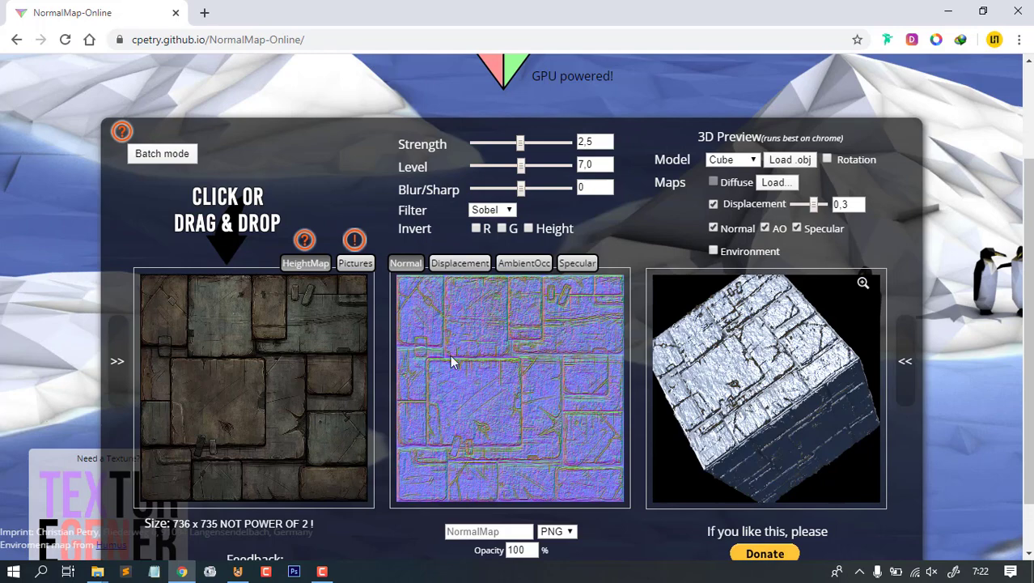
pyautogui.moveTo(1030, 295); pyautogui.dragTo(1030, 269)
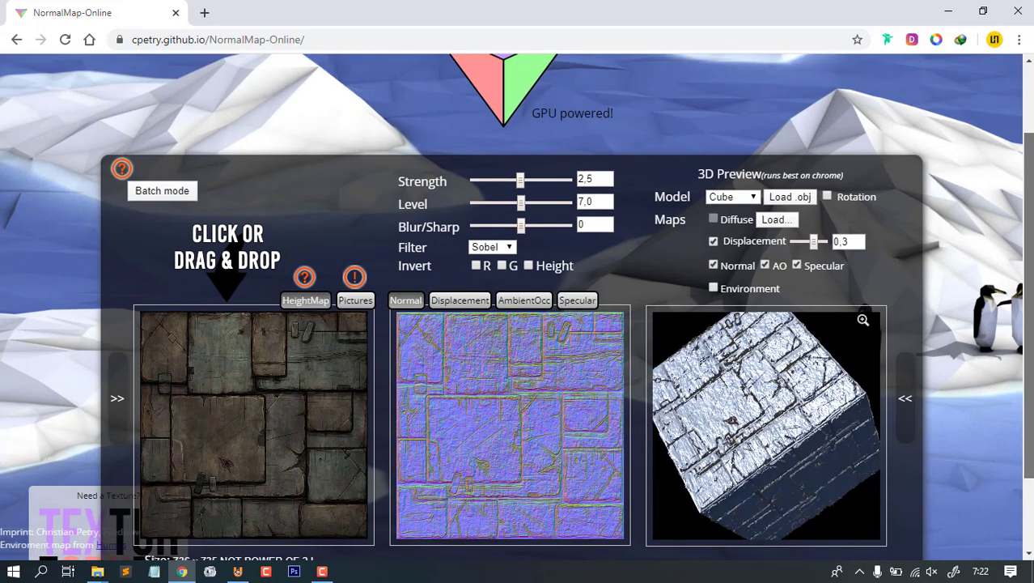
pyautogui.moveTo(1031, 226); pyautogui.dragTo(1031, 296)
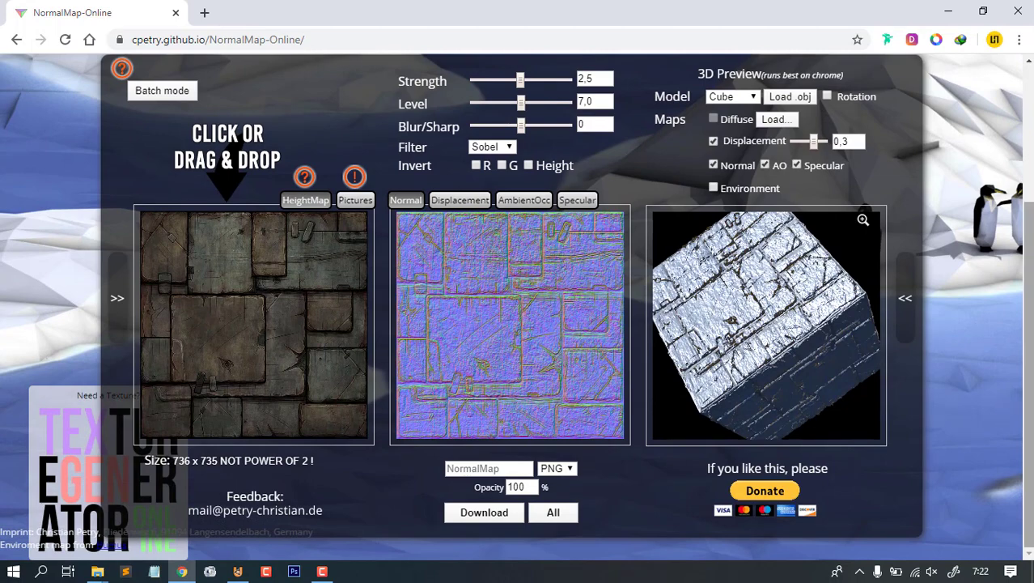
pyautogui.moveTo(1029, 324); pyautogui.dragTo(1030, 275)
pyautogui.scroll(1, 285, 172)
pyautogui.scroll(-1, 285, 172)
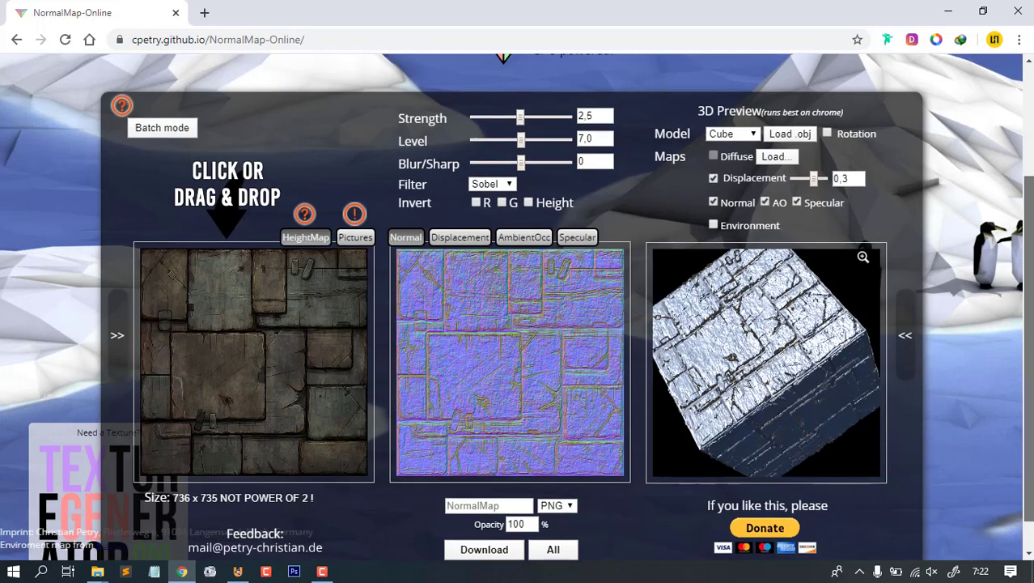
pyautogui.scroll(1, 565, 244)
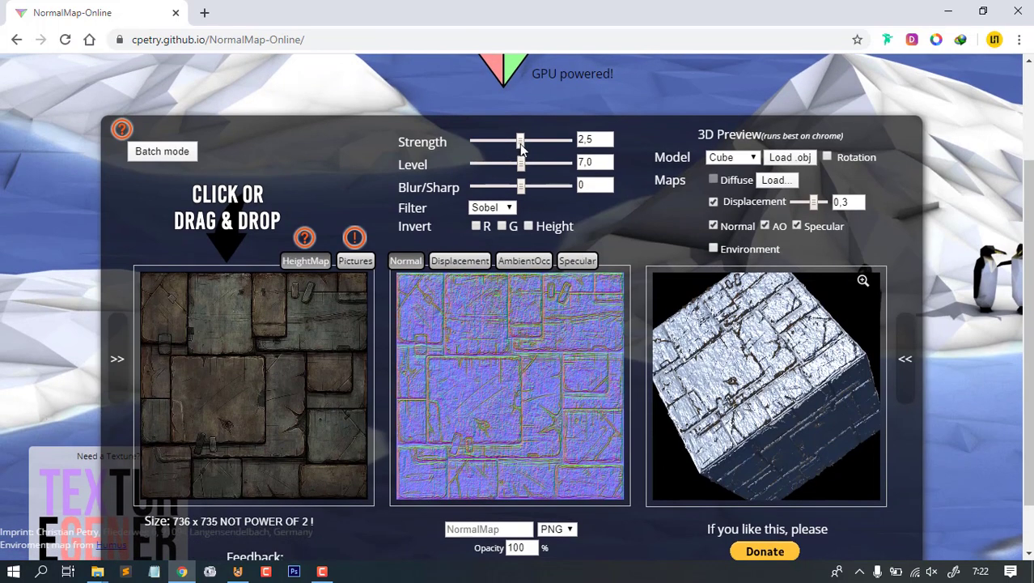
# - Adjust the normal map Strength to 0,94, then 1,06, rotating the preview cube to check
pyautogui.moveTo(521, 140); pyautogui.dragTo(491, 142)
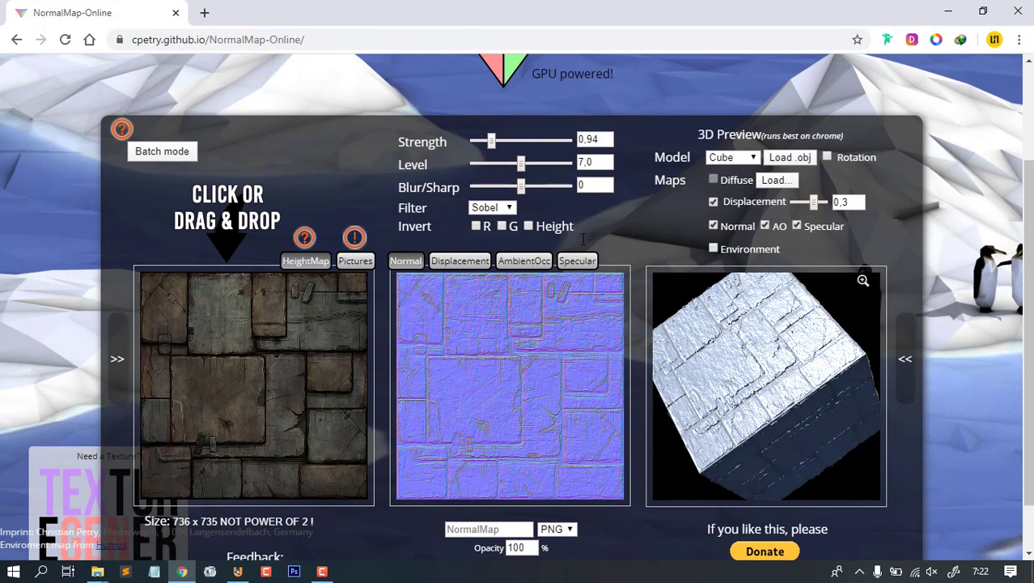
pyautogui.moveTo(772, 351); pyautogui.dragTo(732, 352)
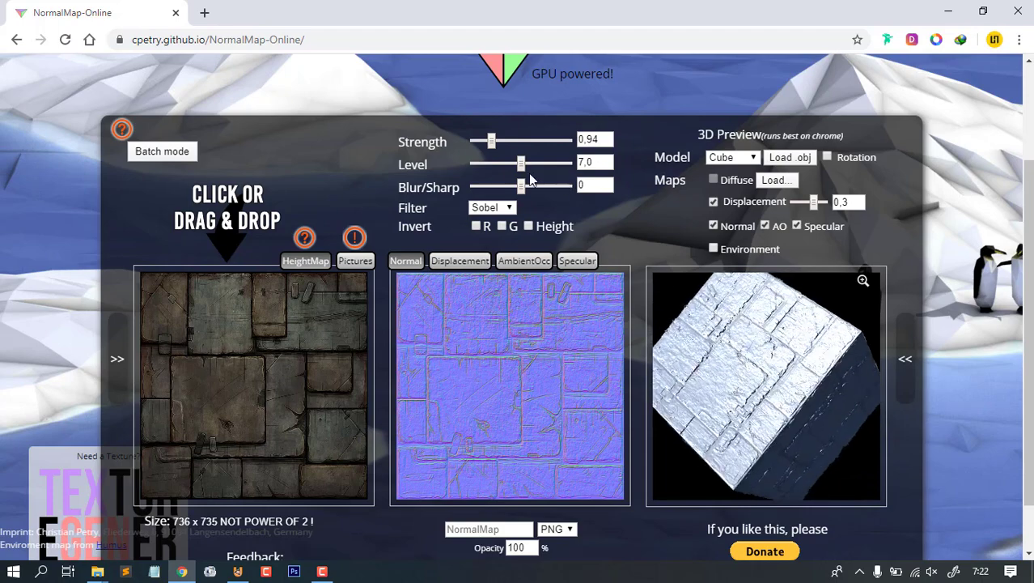
pyautogui.moveTo(494, 139)
pyautogui.mouseDown()
pyautogui.moveTo(560, 166)
pyautogui.moveTo(506, 186)
pyautogui.moveTo(526, 189)
pyautogui.mouseUp()
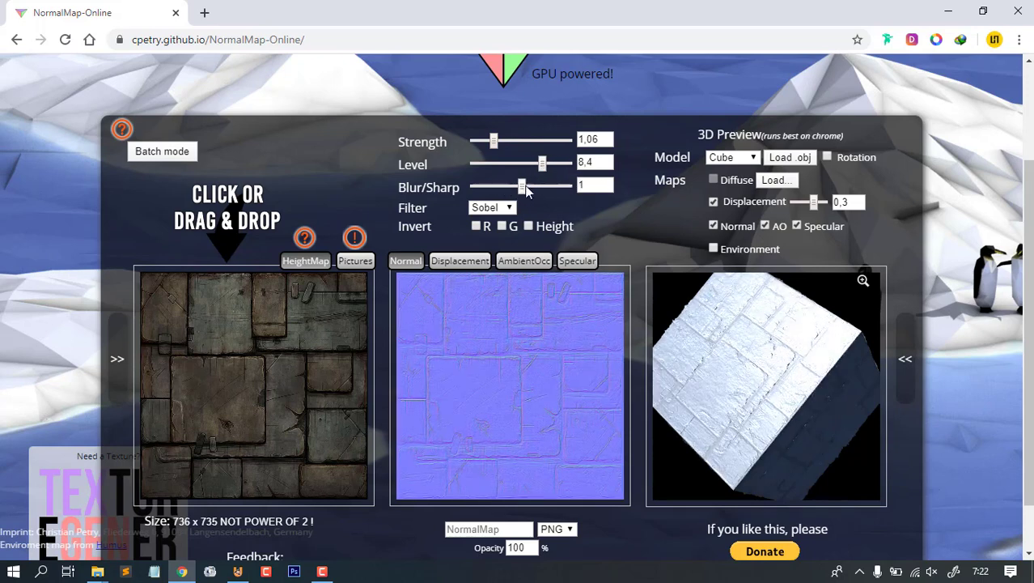
pyautogui.scroll(5, 761, 400)
pyautogui.moveTo(759, 404)
pyautogui.mouseDown()
pyautogui.moveTo(775, 379)
pyautogui.moveTo(745, 373)
pyautogui.moveTo(747, 397)
pyautogui.moveTo(771, 405)
pyautogui.moveTo(750, 406)
pyautogui.mouseUp()
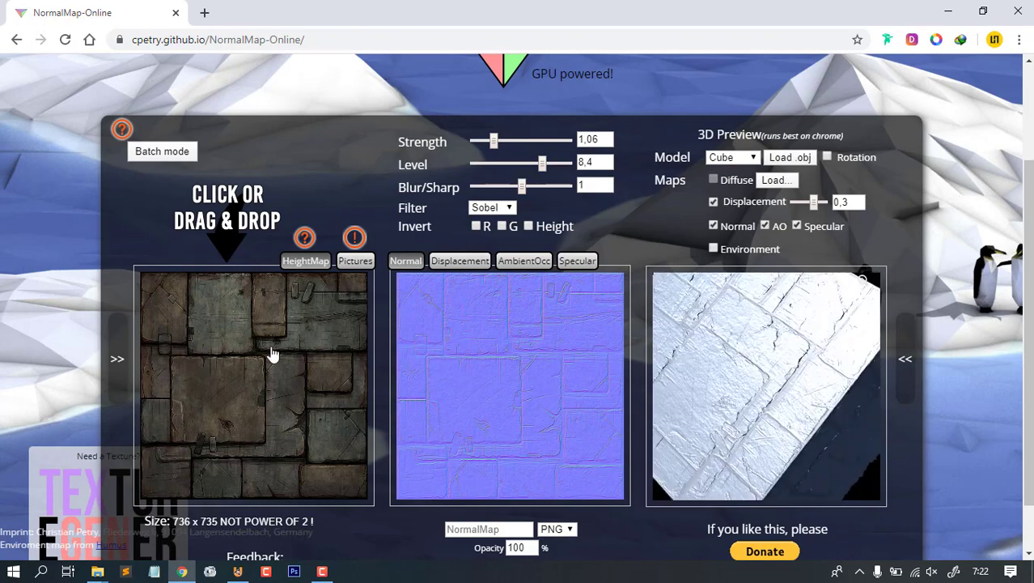
pyautogui.moveTo(793, 374); pyautogui.dragTo(769, 368)
pyautogui.scroll(5, 769, 368)
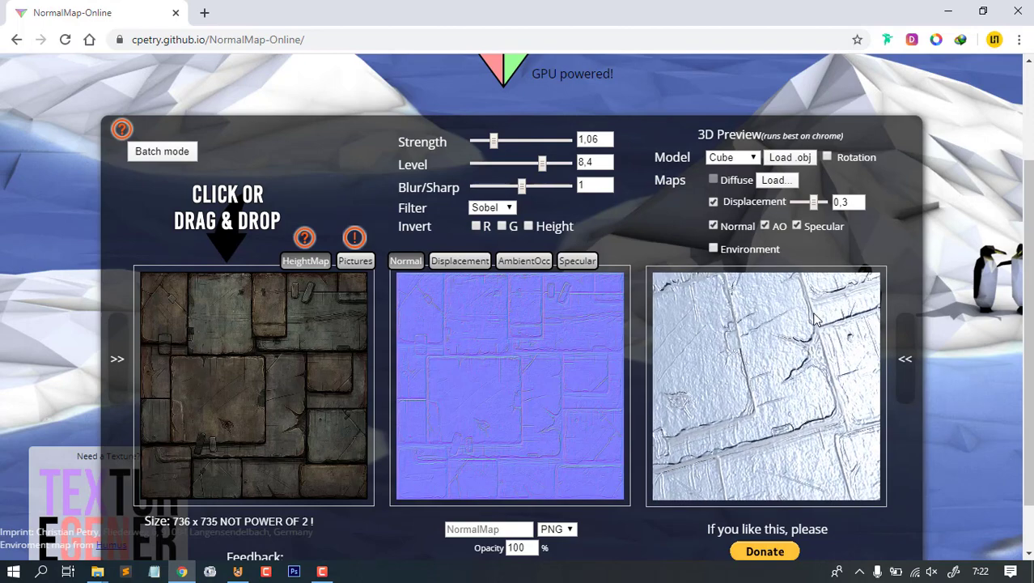
pyautogui.moveTo(798, 378); pyautogui.dragTo(777, 371)
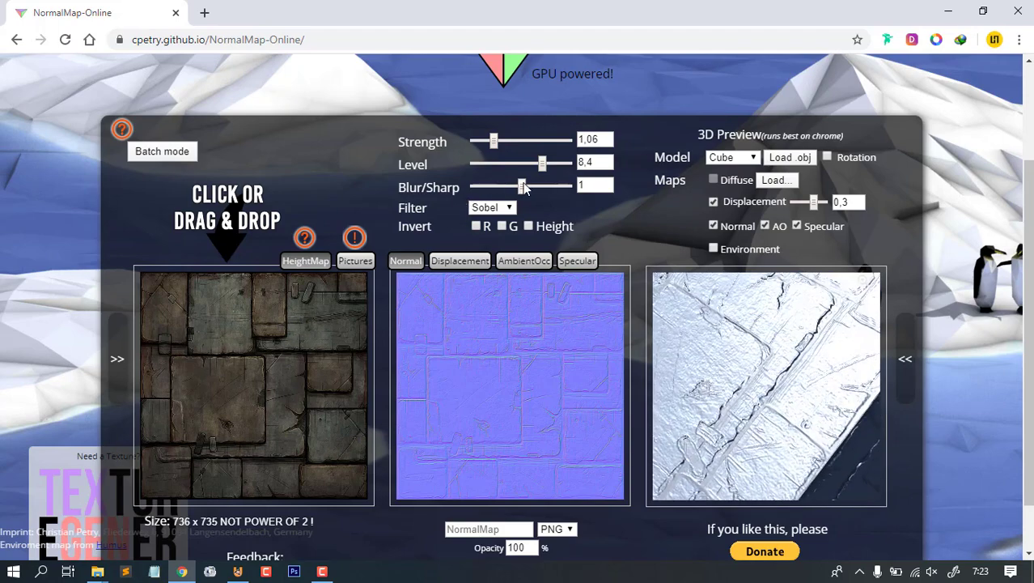
# - Try Blur/Sharp at 12, bring it back down to 10, and raise the Strength
pyautogui.moveTo(523, 187)
pyautogui.mouseDown()
pyautogui.moveTo(540, 186)
pyautogui.moveTo(496, 185)
pyautogui.moveTo(518, 187)
pyautogui.mouseUp()
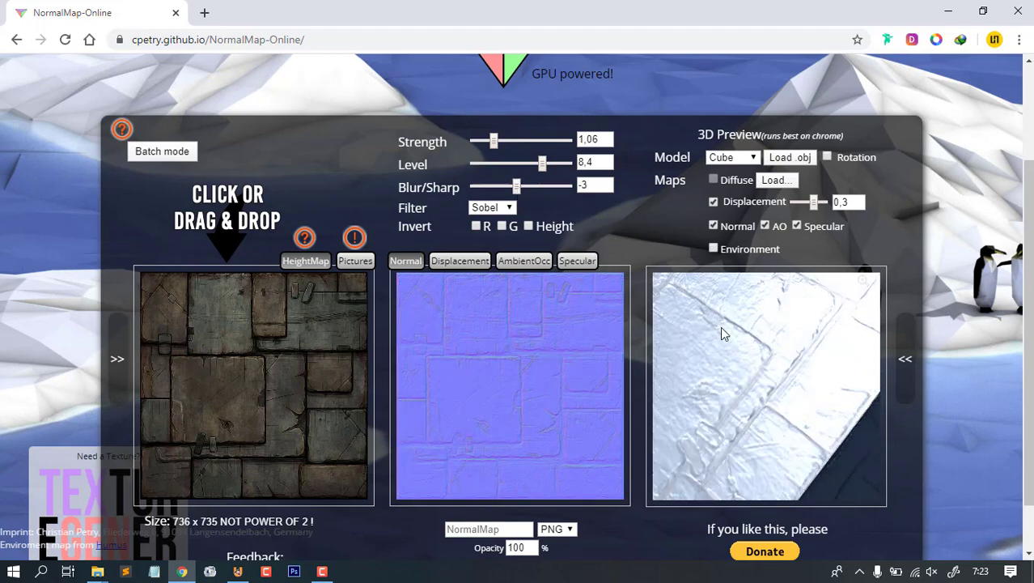
pyautogui.moveTo(722, 328)
pyautogui.mouseDown()
pyautogui.moveTo(778, 385)
pyautogui.moveTo(738, 320)
pyautogui.mouseUp()
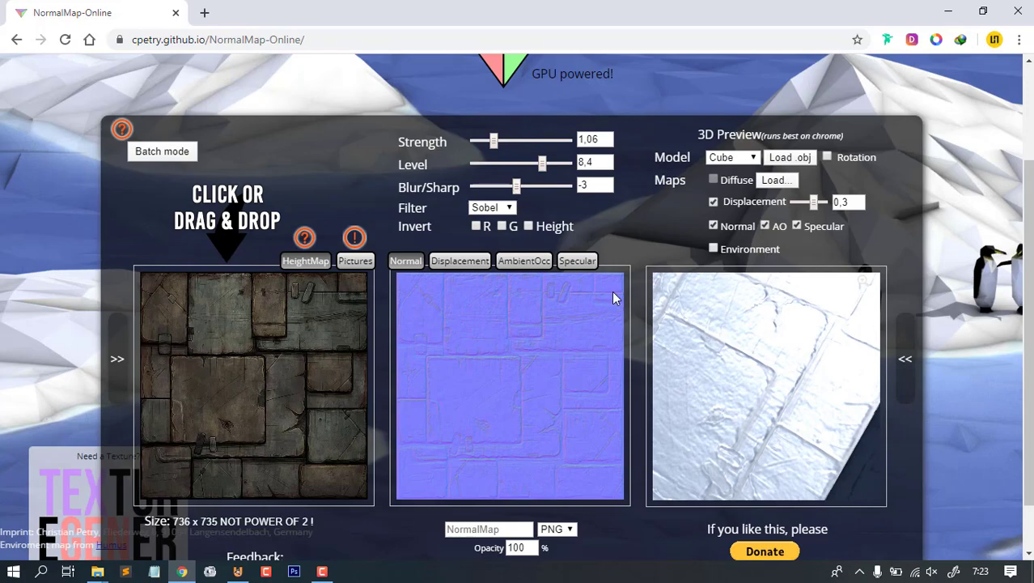
pyautogui.moveTo(515, 187); pyautogui.dragTo(539, 187)
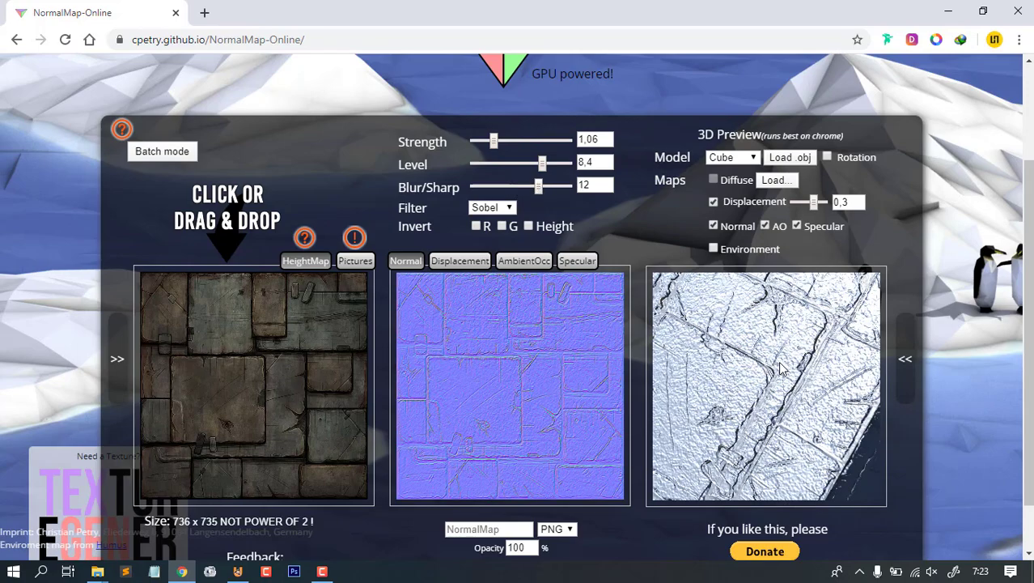
pyautogui.moveTo(782, 369)
pyautogui.mouseDown()
pyautogui.moveTo(803, 357)
pyautogui.moveTo(774, 369)
pyautogui.moveTo(774, 354)
pyautogui.moveTo(785, 356)
pyautogui.mouseUp()
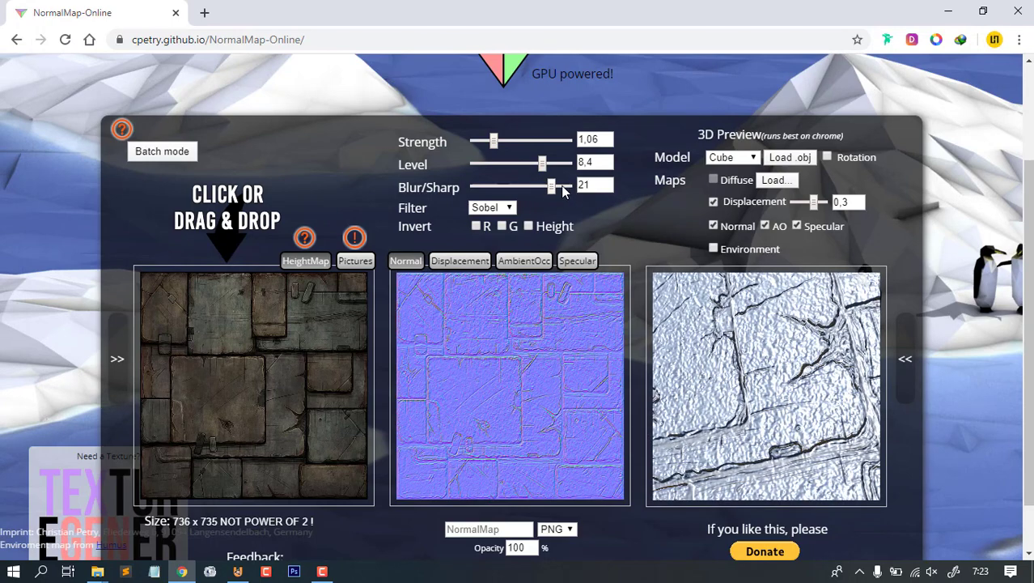
pyautogui.moveTo(539, 187)
pyautogui.mouseDown()
pyautogui.moveTo(518, 187)
pyautogui.moveTo(537, 193)
pyautogui.mouseUp()
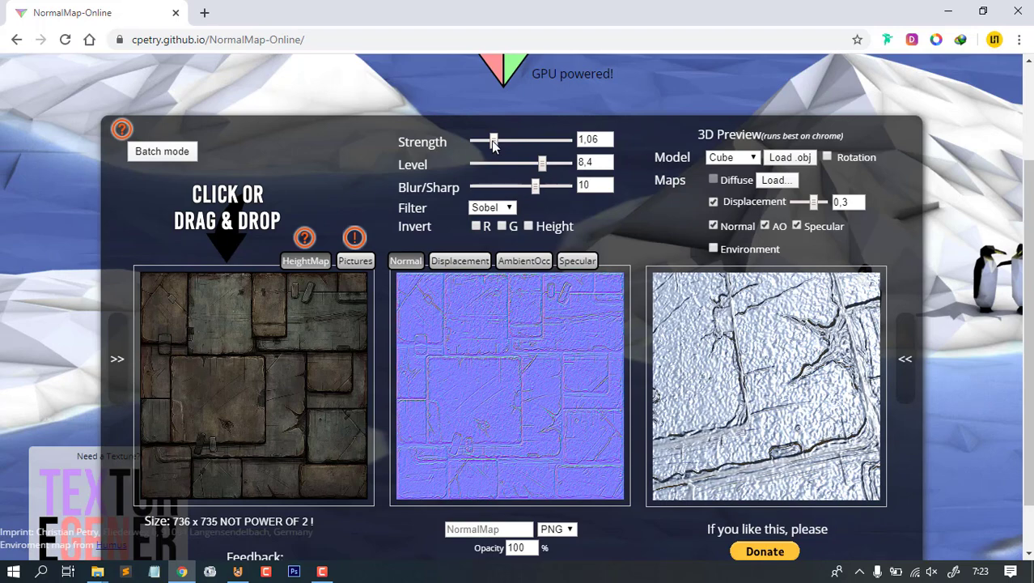
pyautogui.moveTo(495, 141)
pyautogui.mouseDown()
pyautogui.moveTo(521, 142)
pyautogui.moveTo(508, 146)
pyautogui.mouseUp()
pyautogui.scroll(-5, 728, 381)
# - Lower the normal map Level to 7,7 after rotating the preview cube
pyautogui.moveTo(728, 381); pyautogui.dragTo(773, 362)
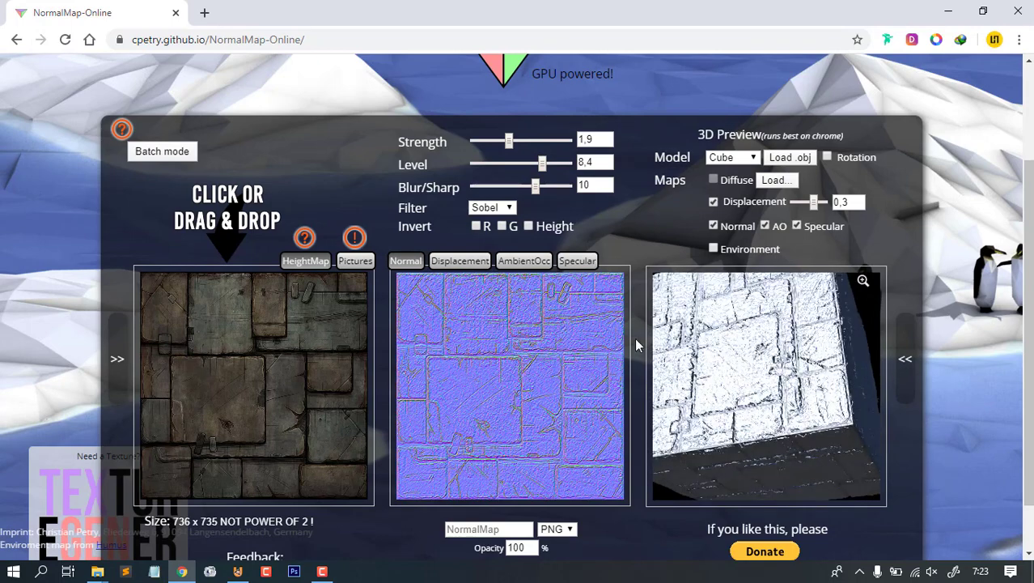
pyautogui.scroll(5, 761, 328)
pyautogui.scroll(-5, 774, 325)
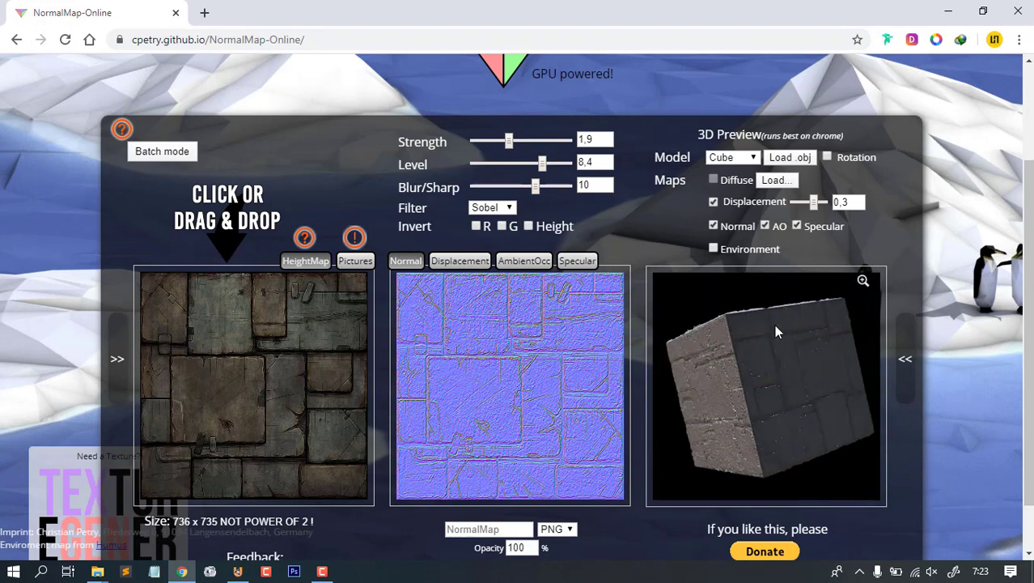
pyautogui.moveTo(759, 329); pyautogui.dragTo(728, 324)
pyautogui.scroll(5, 781, 381)
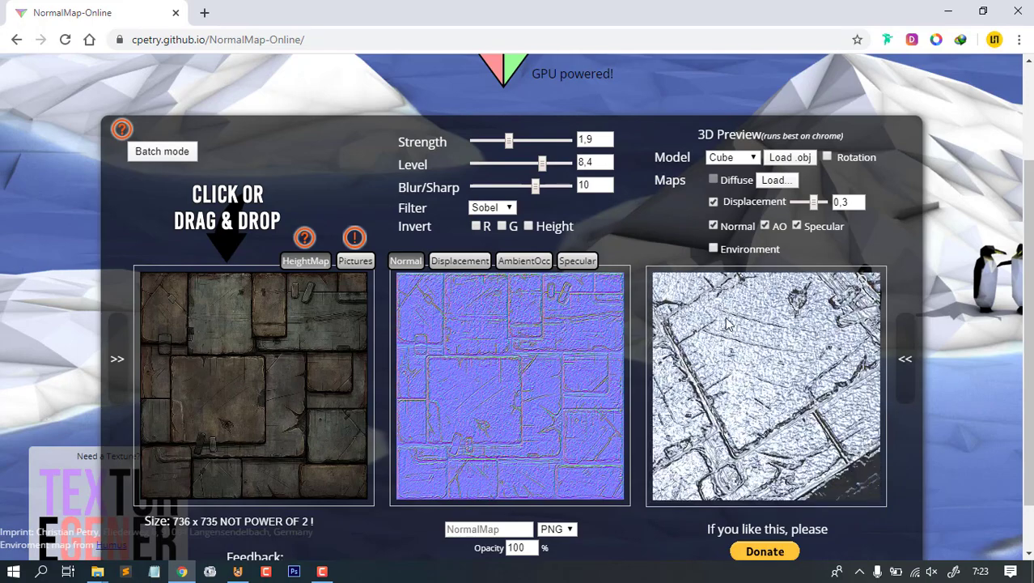
pyautogui.moveTo(542, 163); pyautogui.dragTo(483, 141)
pyautogui.moveTo(540, 163); pyautogui.dragTo(483, 150)
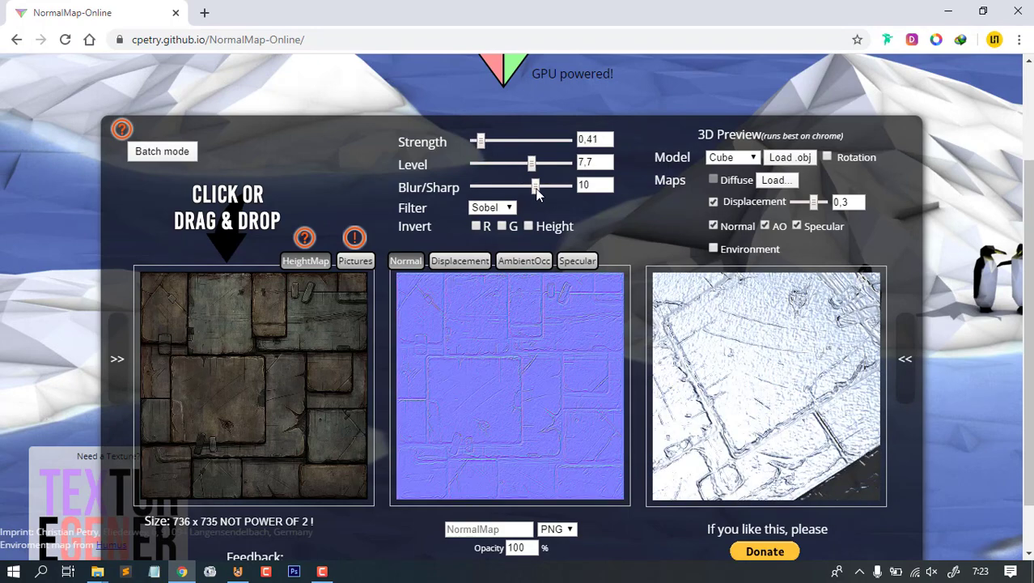
# - Set Blur/Sharp to 3 and rotate the preview cube to check the subtler surface
pyautogui.moveTo(536, 191); pyautogui.dragTo(522, 186)
pyautogui.scroll(-3, 745, 348)
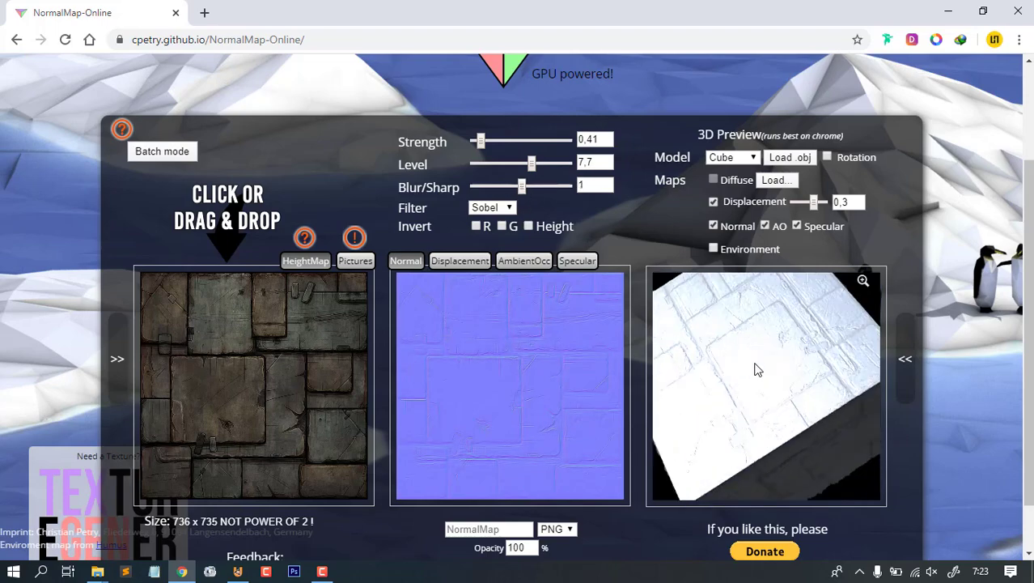
pyautogui.moveTo(758, 370)
pyautogui.mouseDown()
pyautogui.moveTo(770, 355)
pyautogui.moveTo(749, 366)
pyautogui.moveTo(723, 343)
pyautogui.moveTo(770, 349)
pyautogui.moveTo(752, 364)
pyautogui.moveTo(737, 340)
pyautogui.moveTo(771, 359)
pyautogui.moveTo(746, 358)
pyautogui.mouseUp()
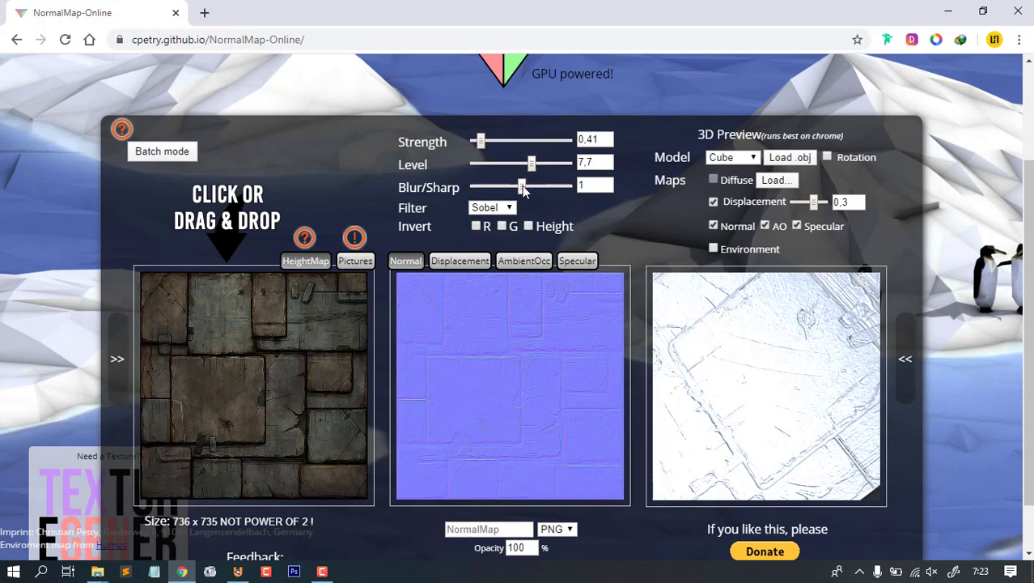
pyautogui.moveTo(523, 189); pyautogui.dragTo(526, 190)
pyautogui.moveTo(787, 394); pyautogui.dragTo(763, 385)
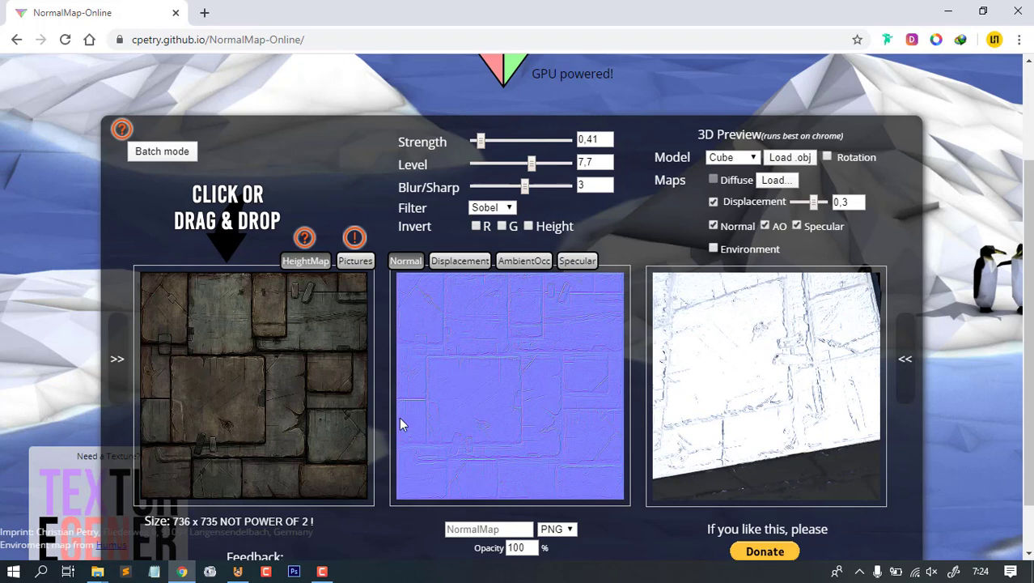
# - Name the output tembok_normal, download it, and reveal tembok_normal.png in Downloads
pyautogui.click(504, 529)
pyautogui.write('tembok')
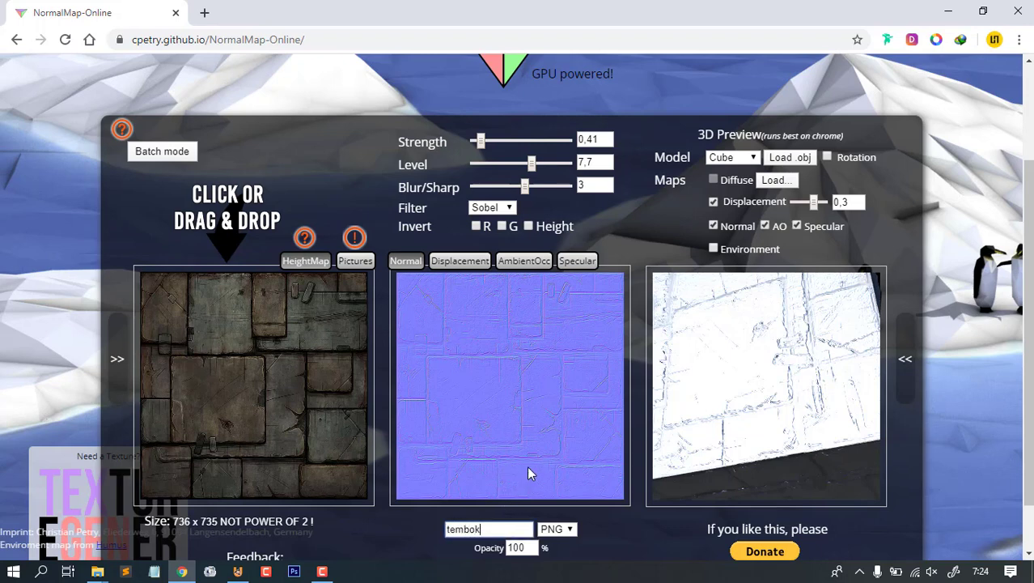
pyautogui.write('_normal')
pyautogui.scroll(-1, 527, 477)
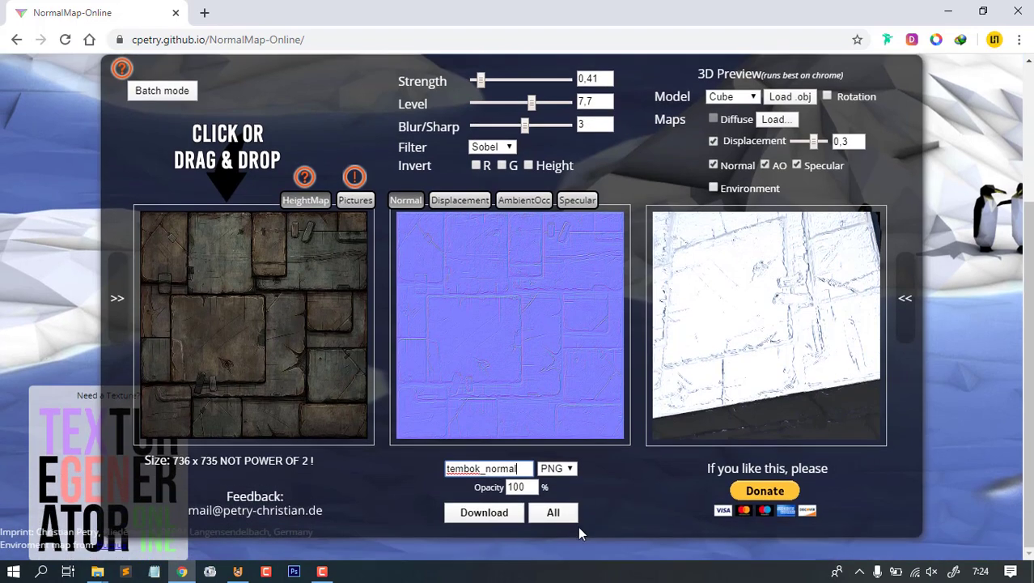
pyautogui.click(484, 512)
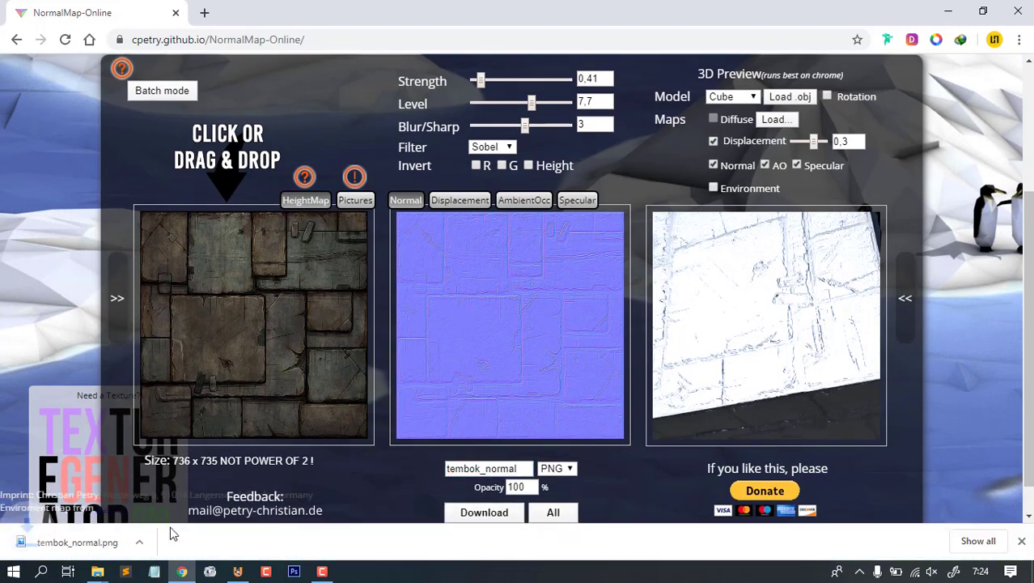
pyautogui.rightClick(76, 541)
pyautogui.click(128, 500)
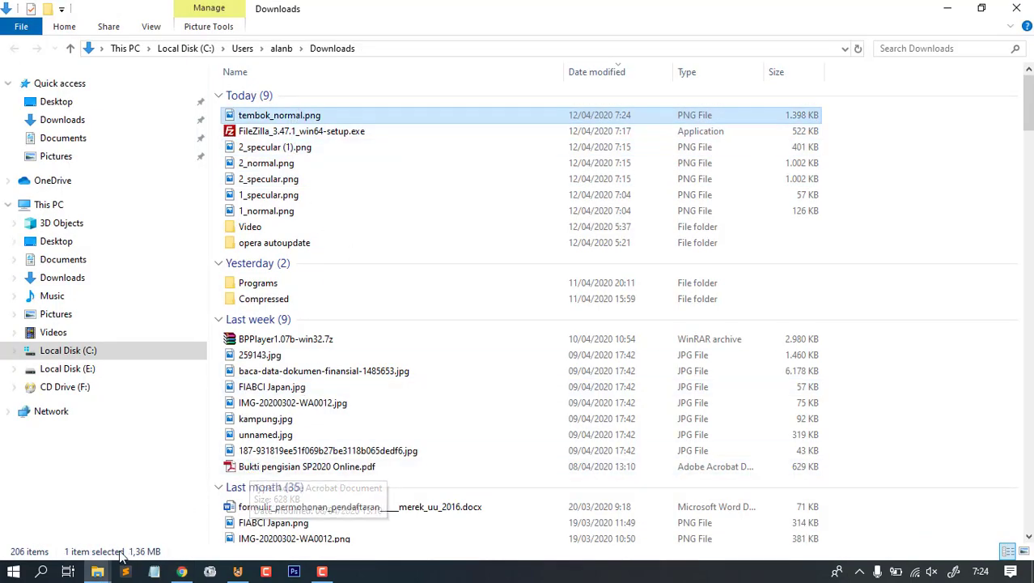
# - Move tembok_normal.png into the texture folder in File Explorer
pyautogui.click(97, 571)
pyautogui.click(77, 500)
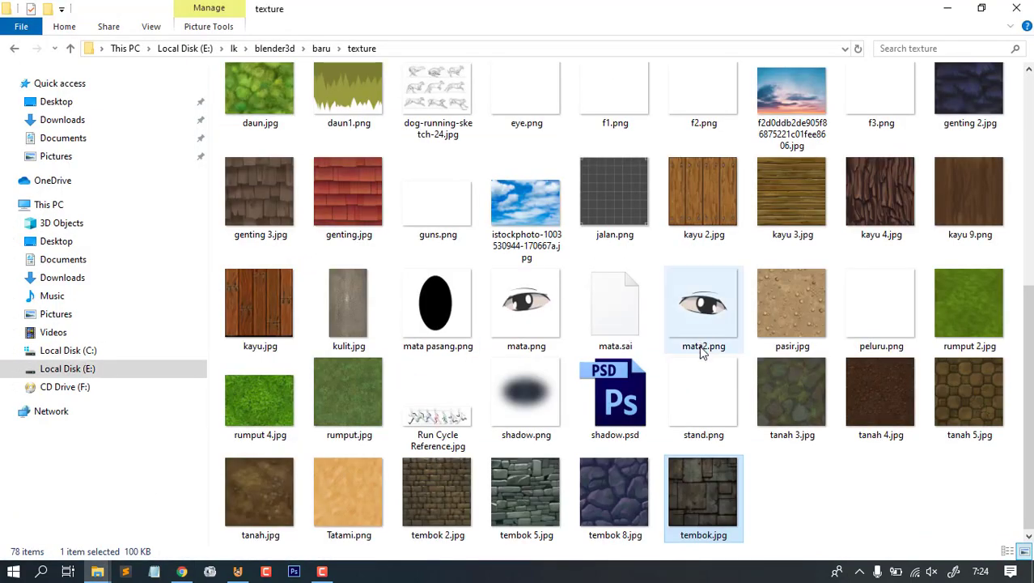
pyautogui.moveTo(702, 351); pyautogui.dragTo(763, 478)
pyautogui.click(694, 490)
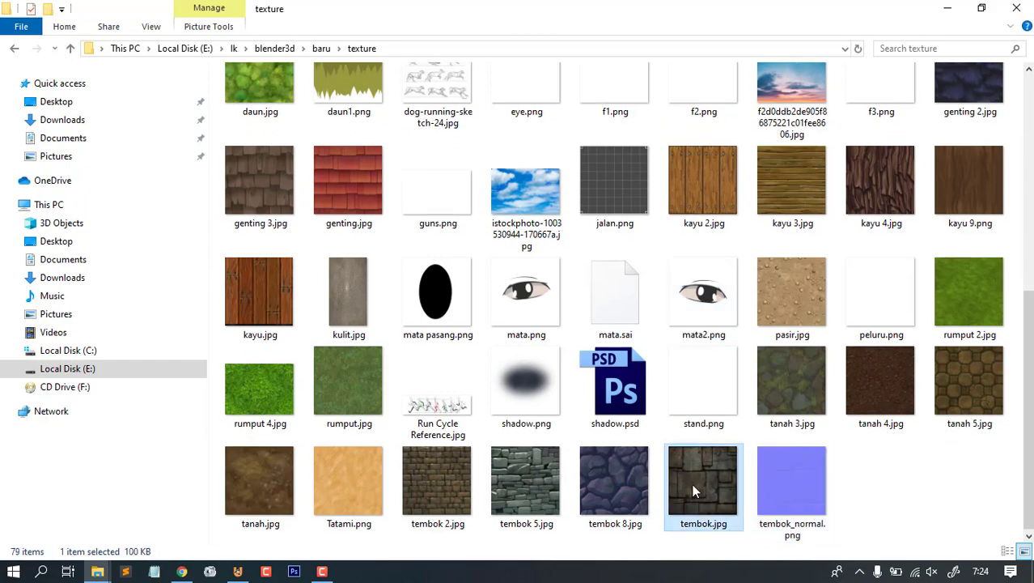
pyautogui.click(777, 478)
pyautogui.click(885, 485)
# - Return to NormalMap-Online in Chrome and bring up the Specular map
pyautogui.hotkey('alt', 'Tab')
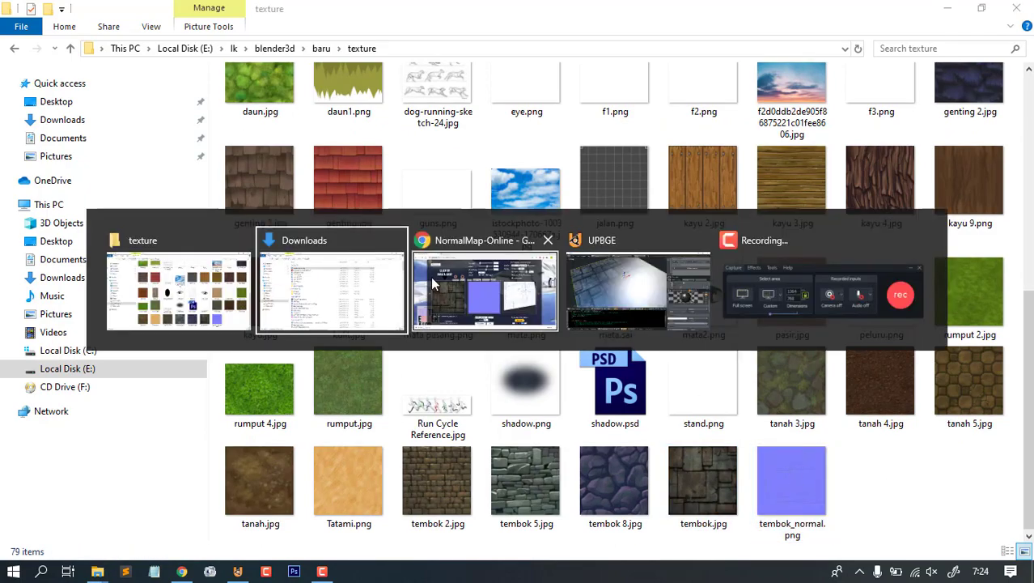
pyautogui.click(486, 299)
pyautogui.click(578, 200)
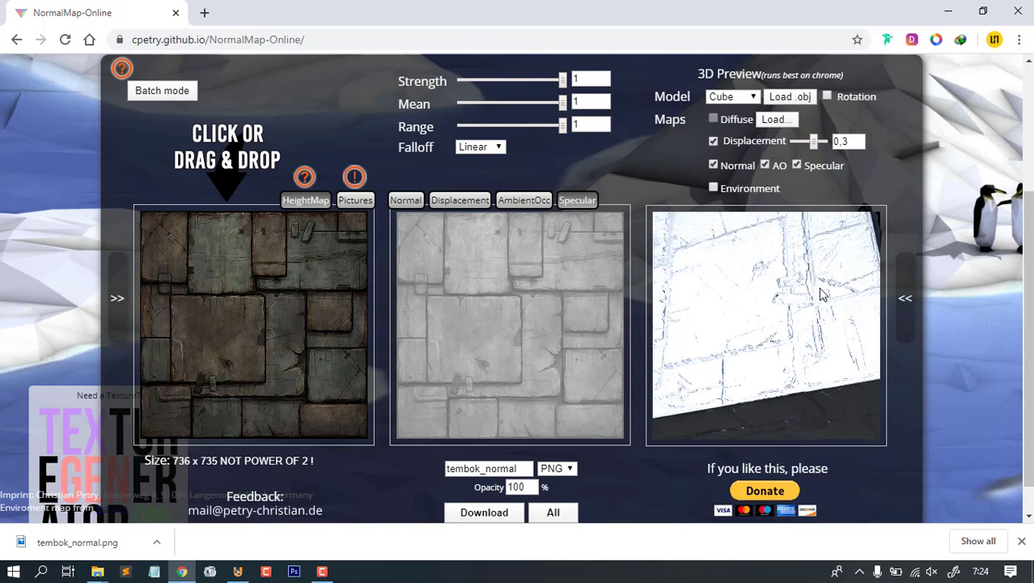
# - Lower the specular Mean to 0,36 and narrow Range to 0,11 for high-contrast black and white
pyautogui.moveTo(820, 289); pyautogui.dragTo(789, 271)
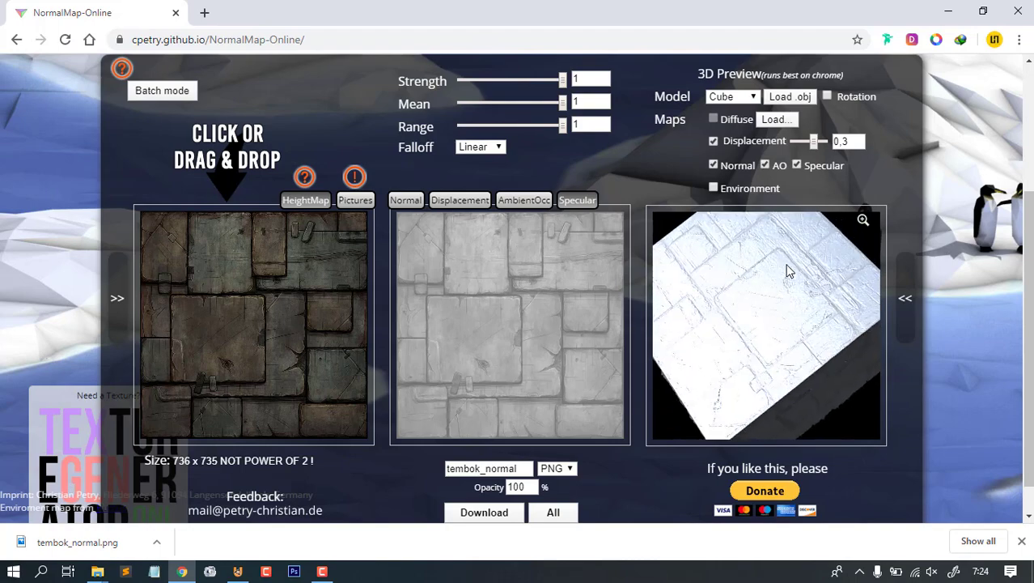
pyautogui.moveTo(771, 308)
pyautogui.mouseDown()
pyautogui.moveTo(778, 301)
pyautogui.moveTo(761, 299)
pyautogui.moveTo(773, 328)
pyautogui.moveTo(753, 326)
pyautogui.moveTo(770, 328)
pyautogui.mouseUp()
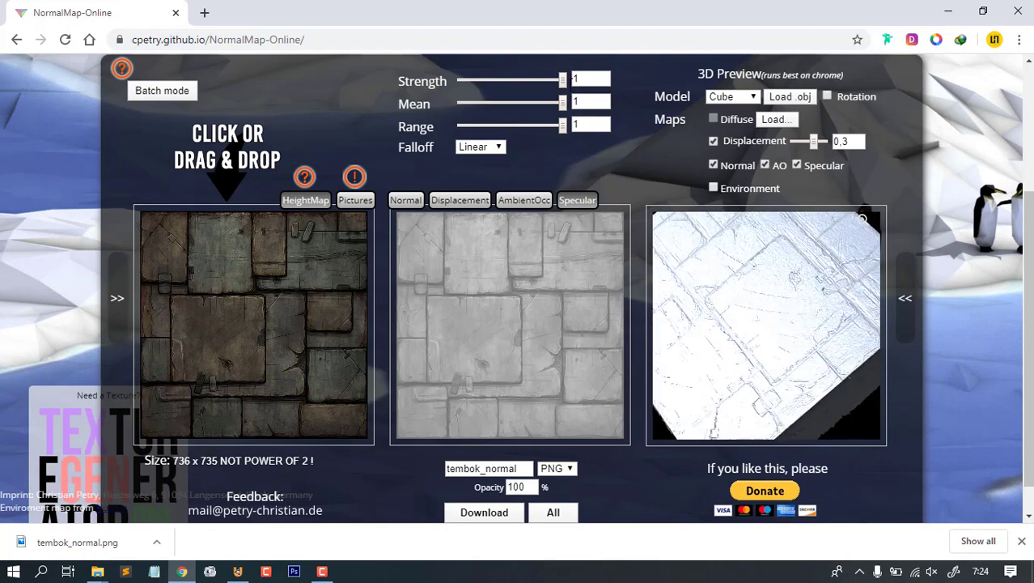
pyautogui.moveTo(564, 104)
pyautogui.mouseDown()
pyautogui.moveTo(538, 105)
pyautogui.moveTo(555, 105)
pyautogui.mouseUp()
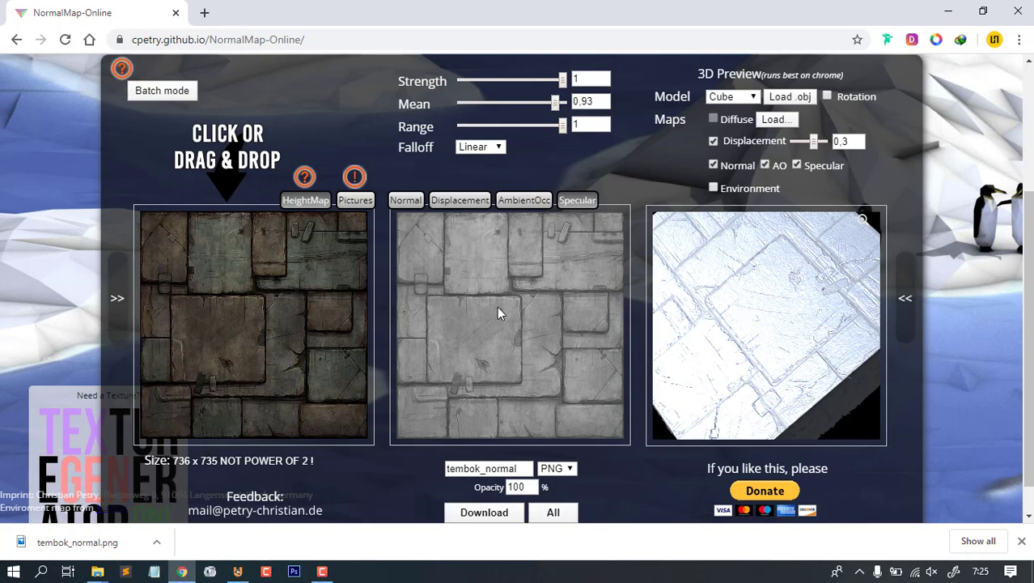
pyautogui.moveTo(556, 102)
pyautogui.mouseDown()
pyautogui.moveTo(544, 101)
pyautogui.moveTo(554, 105)
pyautogui.mouseUp()
pyautogui.moveTo(785, 351)
pyautogui.mouseDown()
pyautogui.moveTo(776, 339)
pyautogui.moveTo(787, 355)
pyautogui.mouseUp()
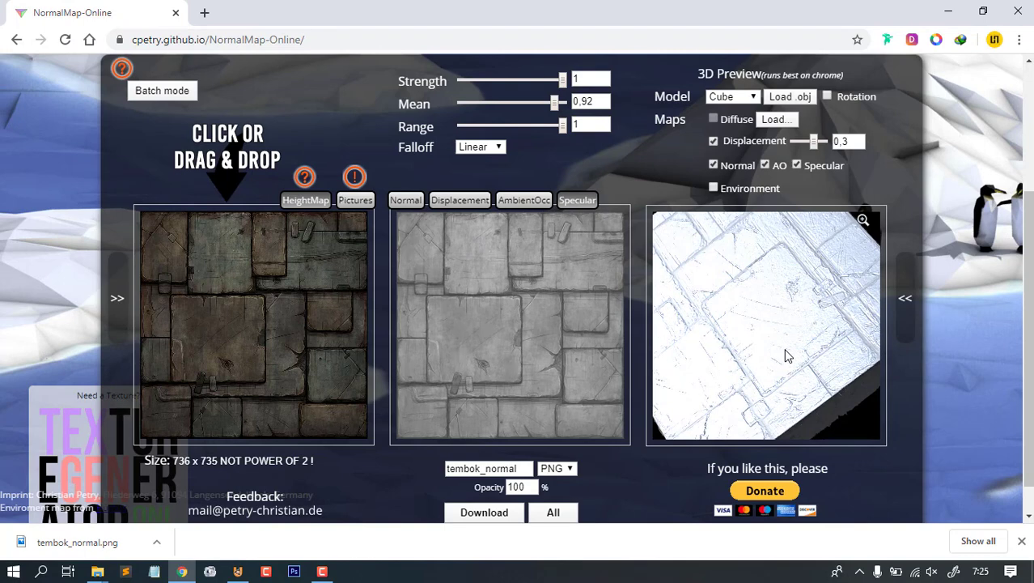
pyautogui.moveTo(555, 107); pyautogui.dragTo(497, 105)
pyautogui.moveTo(562, 125); pyautogui.dragTo(472, 135)
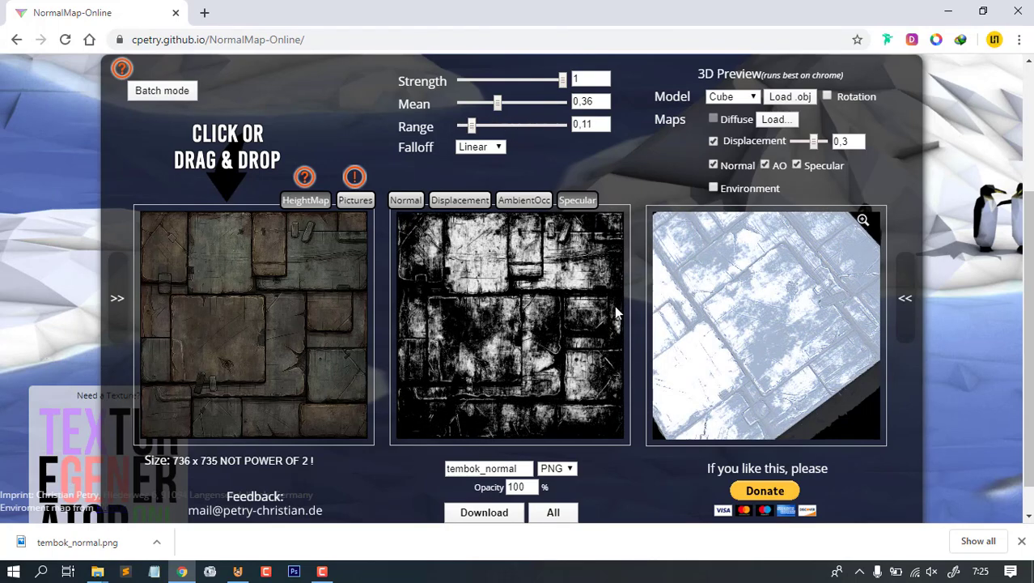
# - Fine-tune the stone specular map to Mean 0,34 and Range 0,1
pyautogui.moveTo(765, 345); pyautogui.dragTo(753, 372)
pyautogui.scroll(5, 745, 383)
pyautogui.scroll(-4, 746, 383)
pyautogui.scroll(-5, 770, 338)
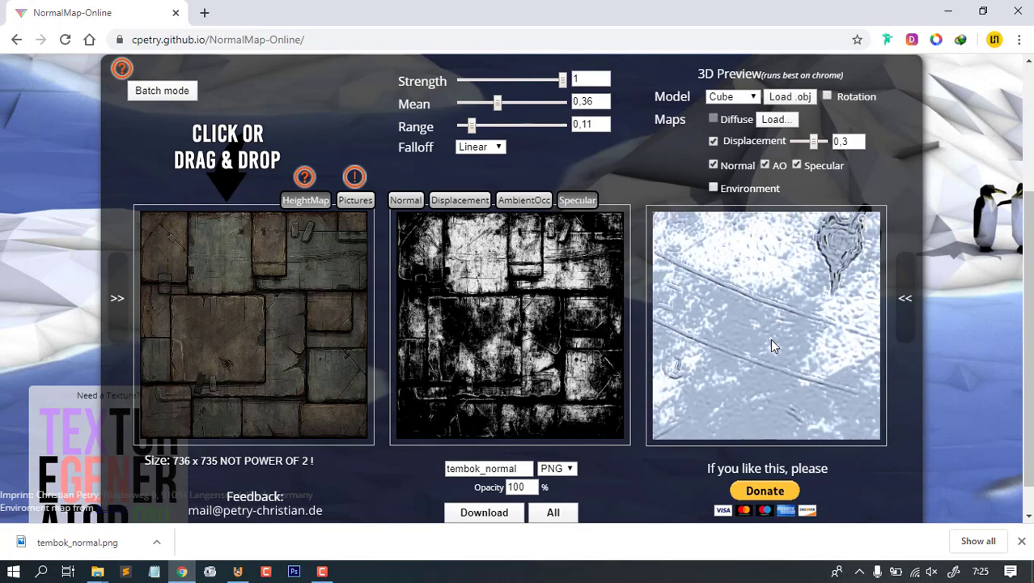
pyautogui.moveTo(772, 333)
pyautogui.mouseDown()
pyautogui.moveTo(796, 323)
pyautogui.moveTo(723, 348)
pyautogui.moveTo(771, 349)
pyautogui.moveTo(799, 323)
pyautogui.moveTo(727, 323)
pyautogui.moveTo(776, 331)
pyautogui.moveTo(746, 332)
pyautogui.moveTo(825, 319)
pyautogui.moveTo(761, 346)
pyautogui.moveTo(790, 342)
pyautogui.moveTo(768, 330)
pyautogui.moveTo(770, 345)
pyautogui.moveTo(786, 339)
pyautogui.moveTo(781, 365)
pyautogui.moveTo(818, 323)
pyautogui.moveTo(760, 335)
pyautogui.moveTo(799, 338)
pyautogui.moveTo(779, 319)
pyautogui.mouseUp()
pyautogui.moveTo(497, 106); pyautogui.dragTo(494, 105)
pyautogui.moveTo(776, 316); pyautogui.dragTo(693, 309)
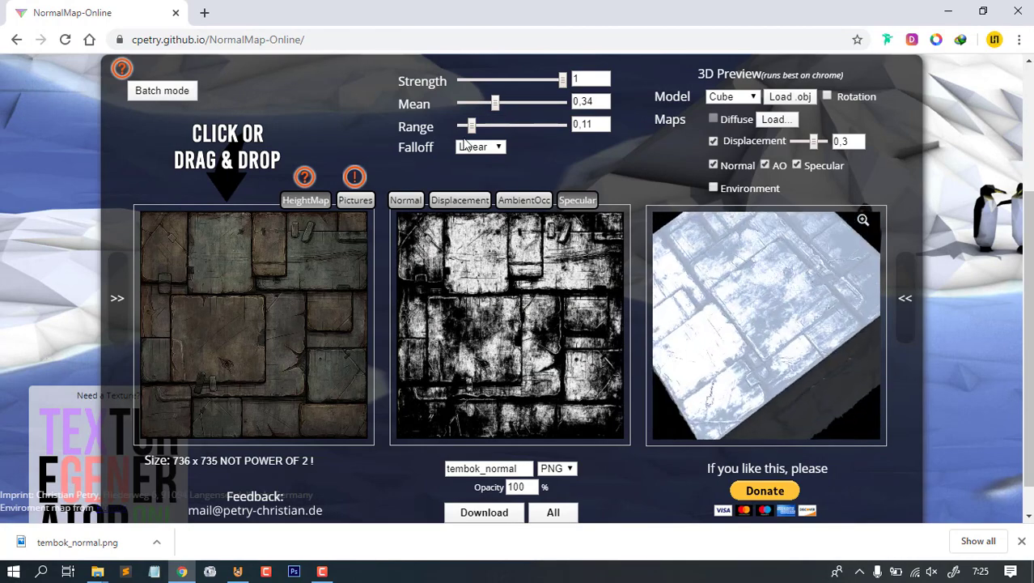
pyautogui.moveTo(495, 108); pyautogui.dragTo(497, 110)
pyautogui.moveTo(557, 83); pyautogui.dragTo(597, 86)
pyautogui.moveTo(473, 126); pyautogui.dragTo(474, 129)
pyautogui.moveTo(744, 339); pyautogui.dragTo(534, 234)
pyautogui.moveTo(493, 105); pyautogui.dragTo(497, 112)
pyautogui.moveTo(749, 323); pyautogui.dragTo(726, 275)
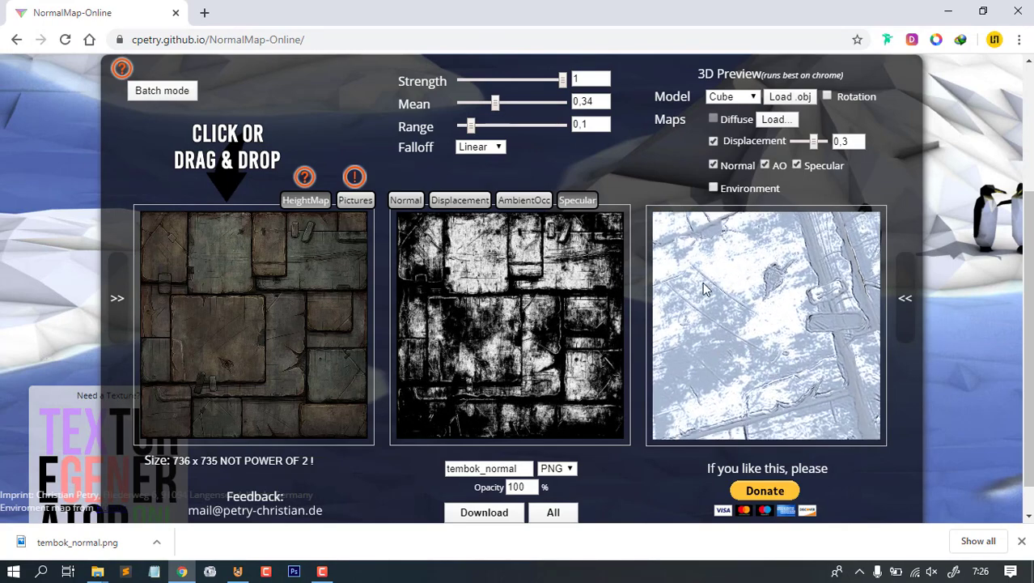
pyautogui.scroll(-1, 483, 437)
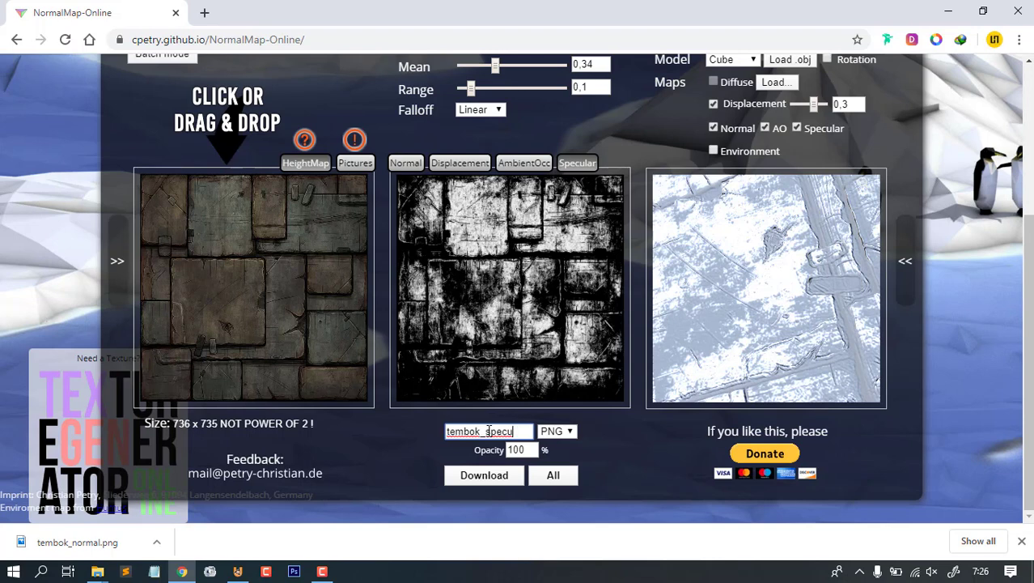
# - Download the specular map as tembok_specular.png and show it in the Downloads folder
pyautogui.click(477, 477)
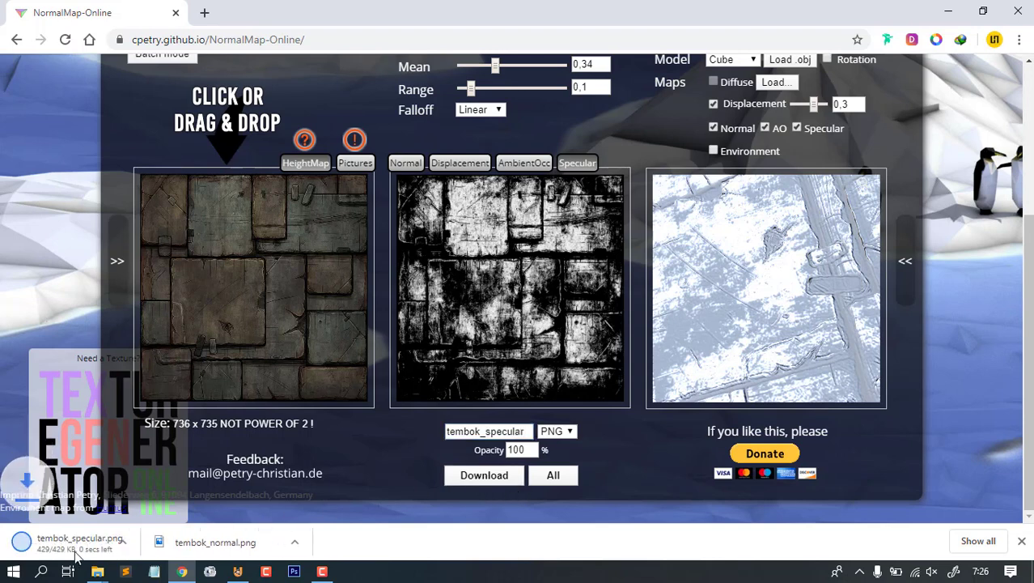
pyautogui.rightClick(75, 542)
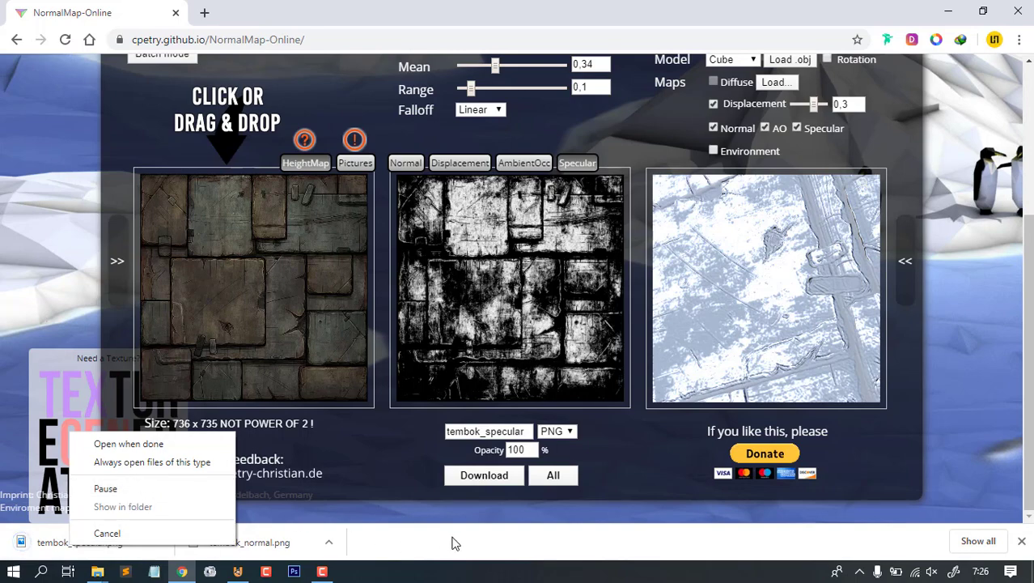
pyautogui.rightClick(72, 540)
pyautogui.click(121, 498)
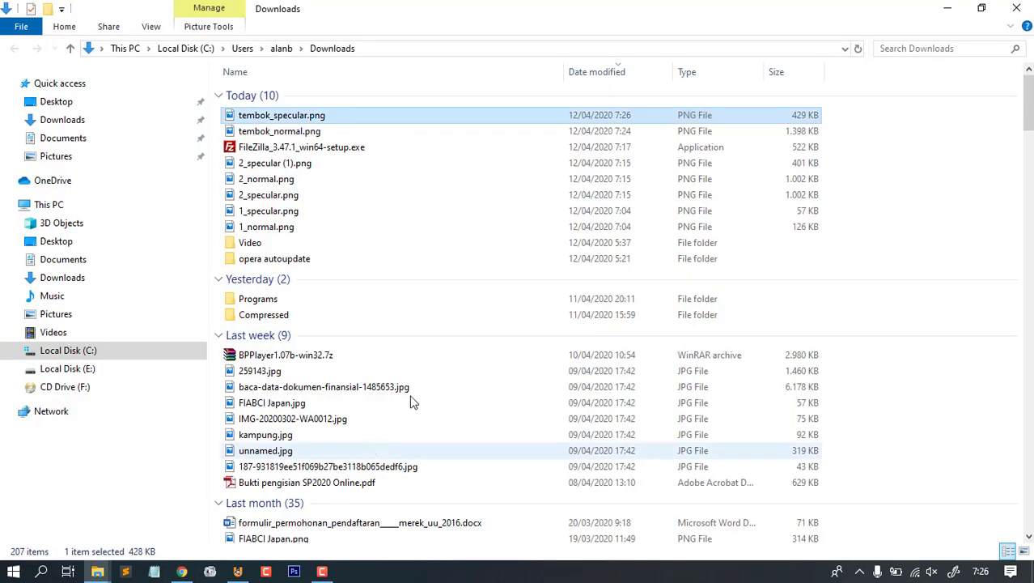
# - Paste tembok_specular.png into the texture folder
pyautogui.hotkey('alt', 'Tab')
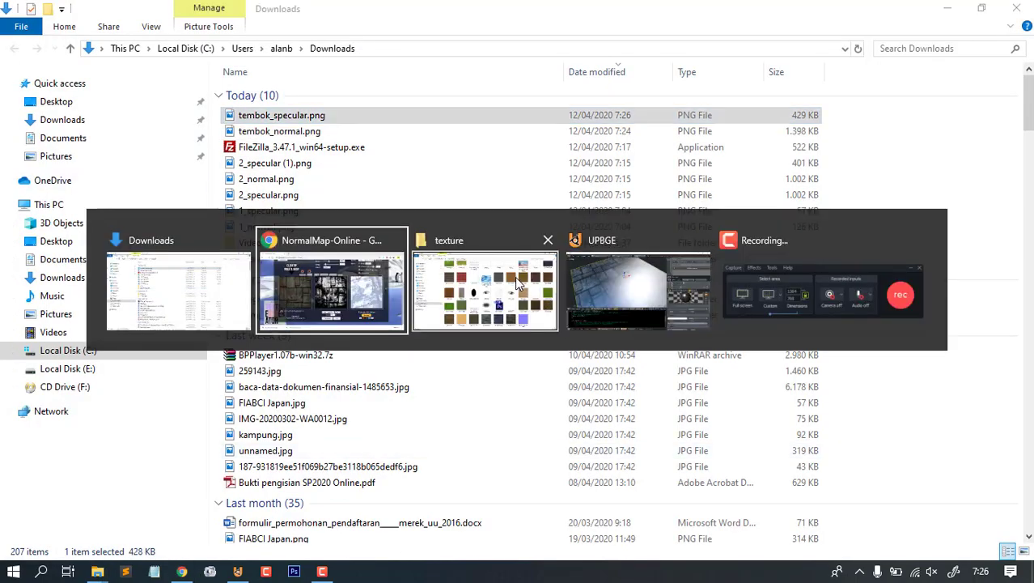
pyautogui.click(477, 306)
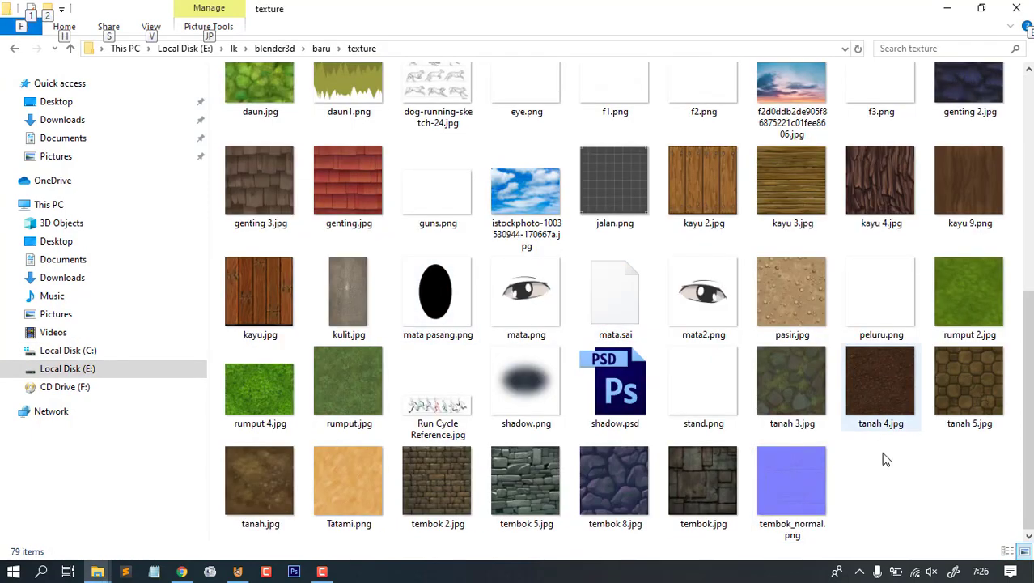
pyautogui.click(881, 483)
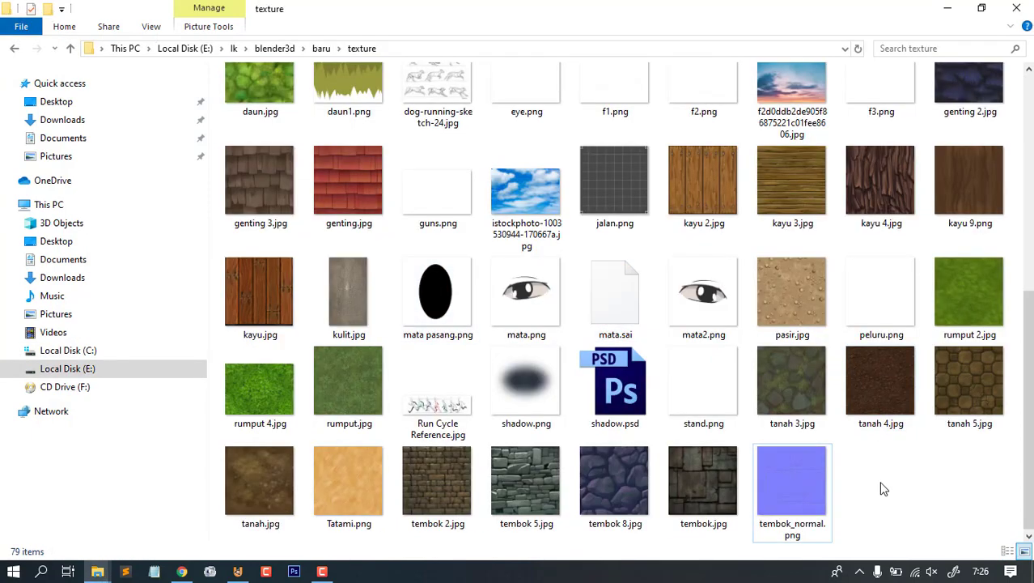
pyautogui.hotkey('ctrl', 'v')
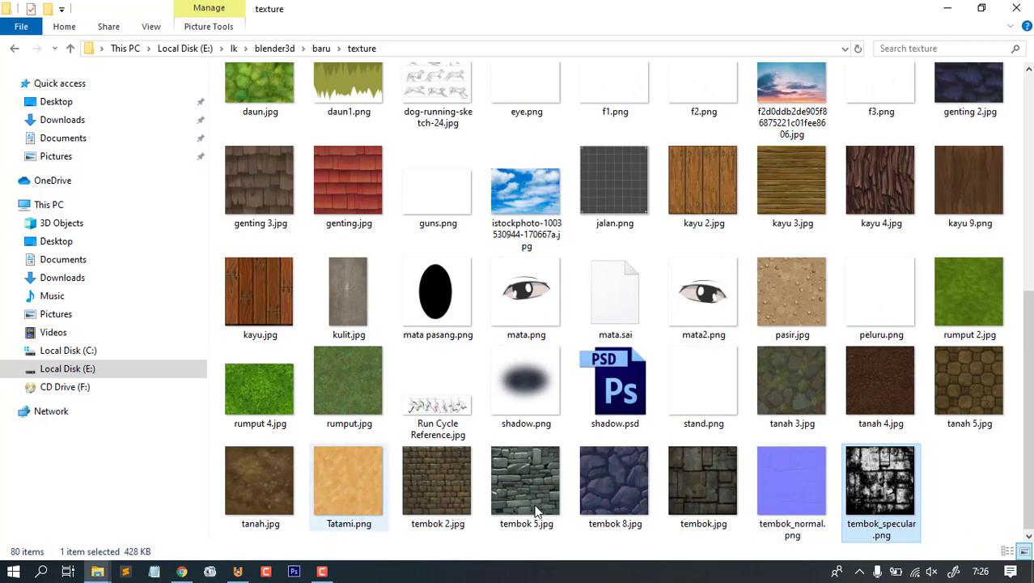
# - Review tembok.jpg, tembok_normal.png and tembok_specular.png together, then return to UPBGE
pyautogui.moveTo(972, 476); pyautogui.dragTo(706, 477)
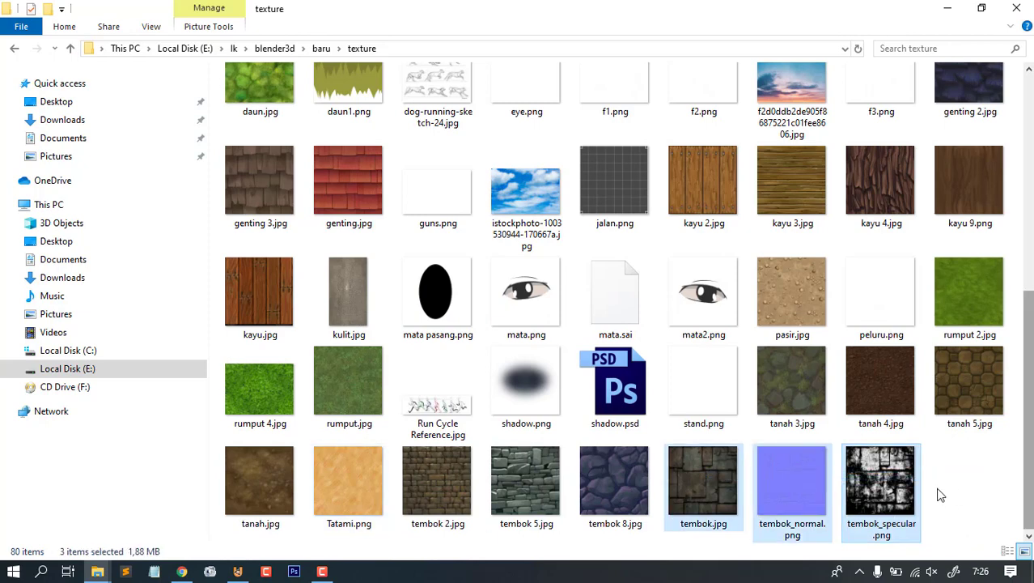
pyautogui.click(937, 494)
pyautogui.click(701, 477)
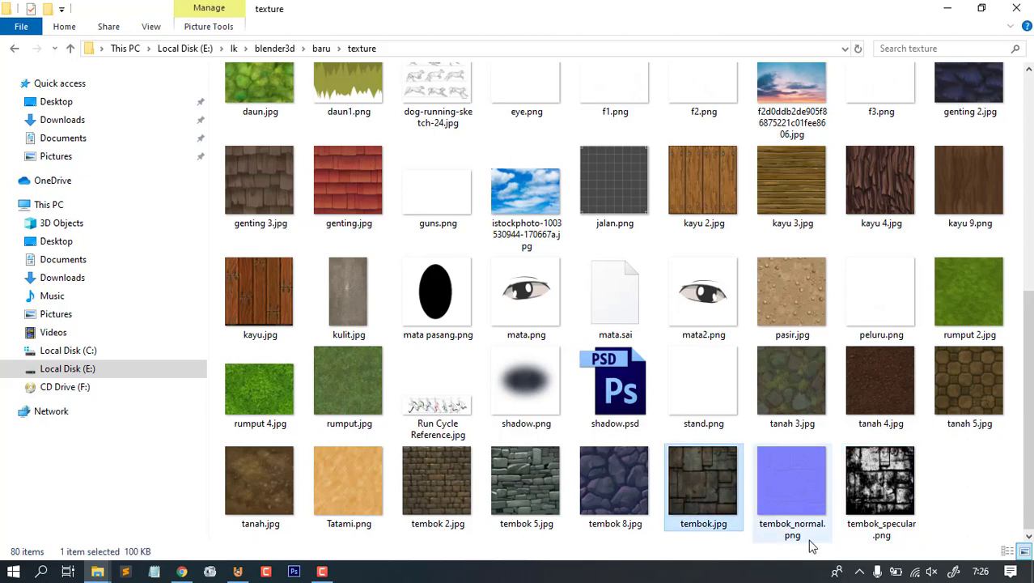
pyautogui.click(797, 481)
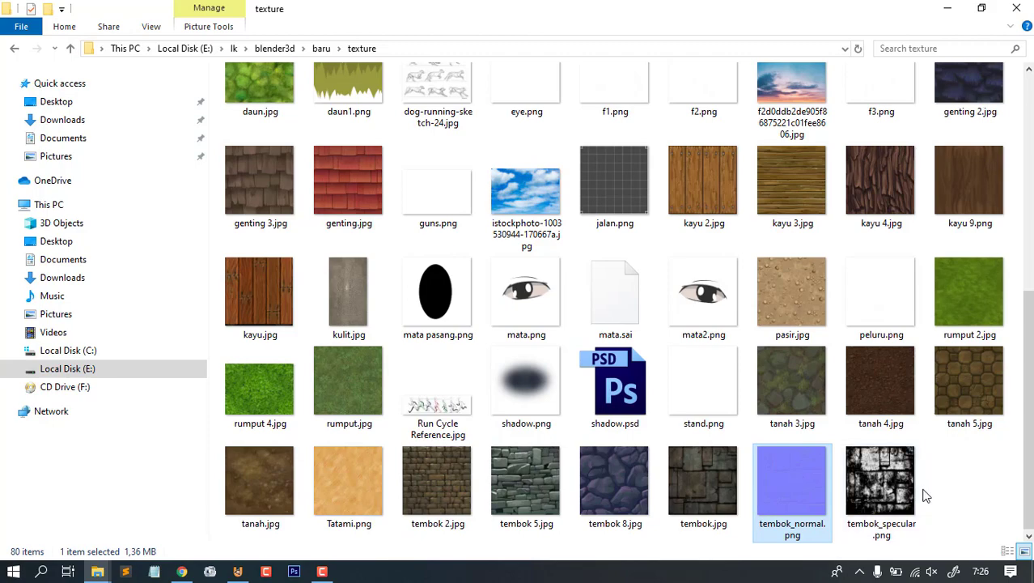
pyautogui.click(237, 571)
# - Drop the Ground material's specular intensity to 0.466 and create Texture.001 in the second slot
pyautogui.moveTo(486, 243)
pyautogui.mouseDown(button='middle')
pyautogui.moveTo(501, 236)
pyautogui.moveTo(531, 282)
pyautogui.moveTo(575, 244)
pyautogui.moveTo(521, 234)
pyautogui.moveTo(604, 251)
pyautogui.moveTo(596, 232)
pyautogui.moveTo(615, 266)
pyautogui.moveTo(577, 269)
pyautogui.moveTo(404, 199)
pyautogui.moveTo(476, 247)
pyautogui.mouseUp(button='middle')
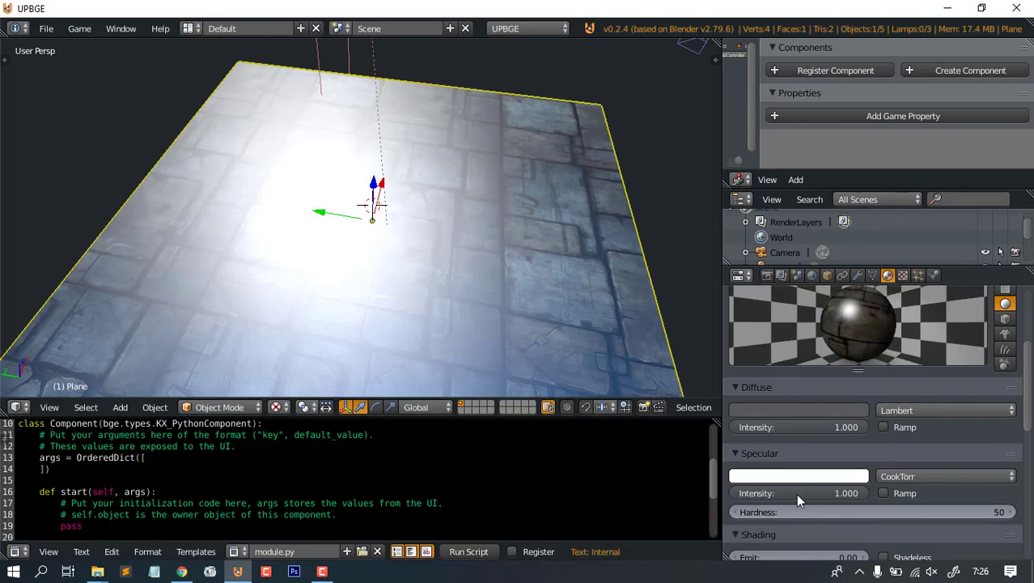
pyautogui.moveTo(860, 500)
pyautogui.mouseDown()
pyautogui.moveTo(796, 496)
pyautogui.moveTo(867, 490)
pyautogui.mouseUp()
pyautogui.click(903, 275)
pyautogui.scroll(10, 893, 372)
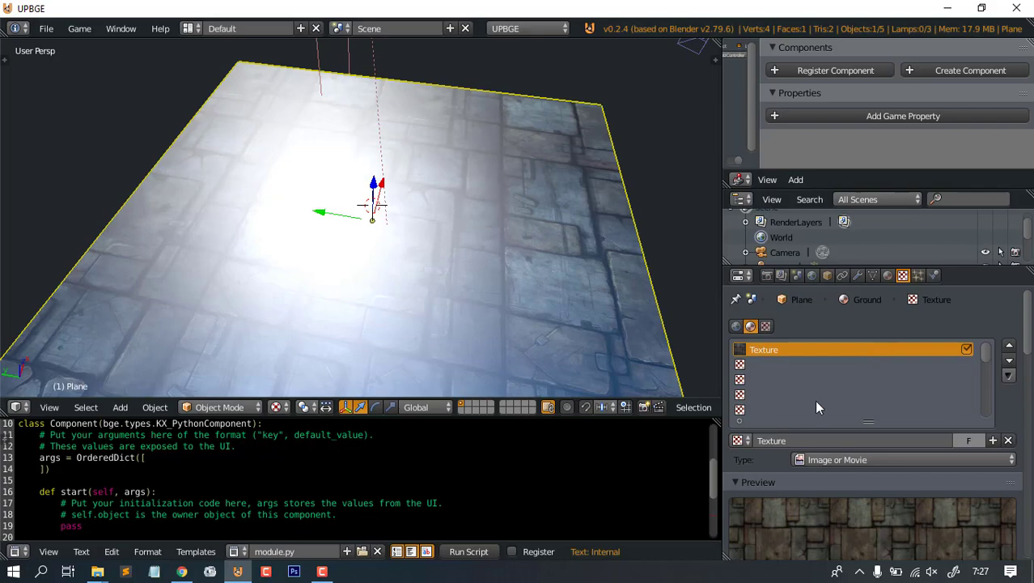
pyautogui.moveTo(420, 215); pyautogui.dragTo(486, 259, button='middle')
pyautogui.scroll(-2, 864, 389)
pyautogui.scroll(2, 871, 395)
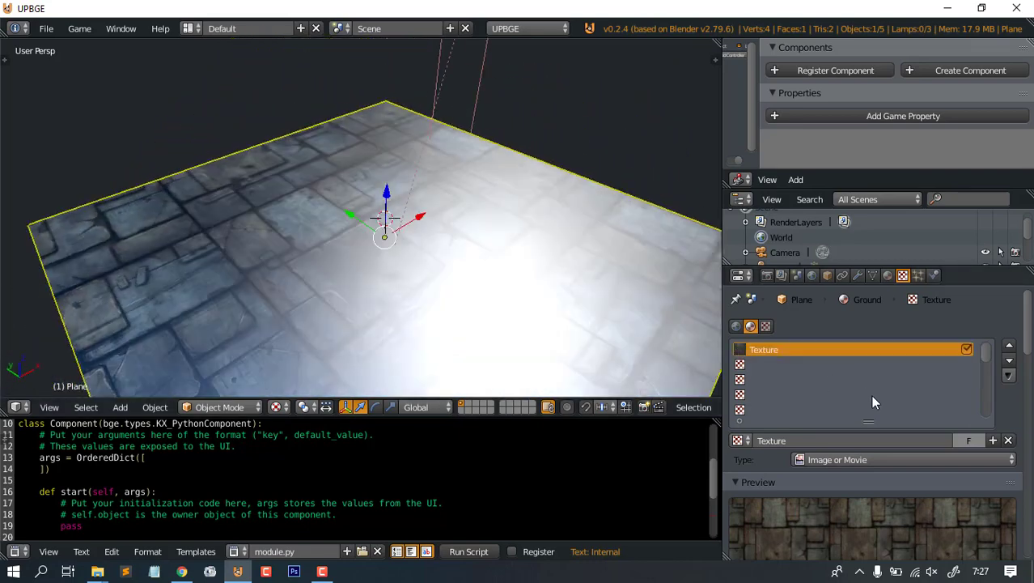
pyautogui.click(751, 364)
pyautogui.click(890, 441)
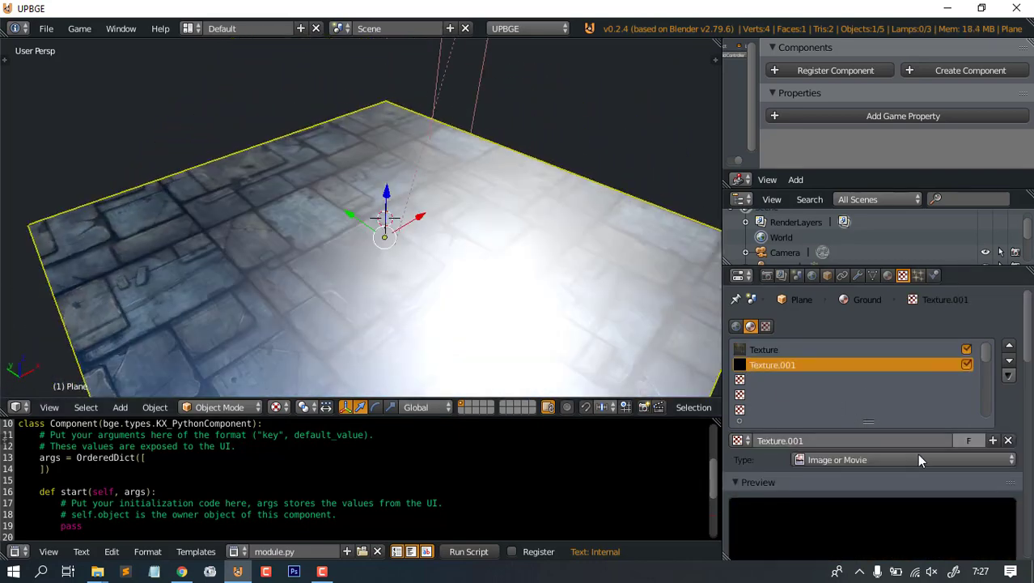
# - Load tembok_normal.png from the texture folder into Texture.001
pyautogui.scroll(-5, 917, 454)
pyautogui.click(990, 421)
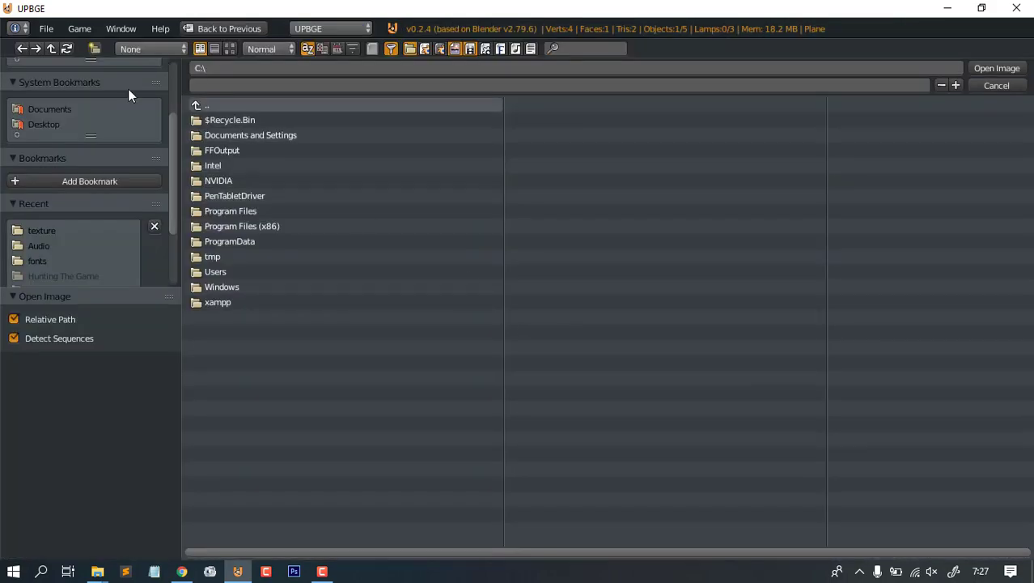
pyautogui.click(38, 232)
pyautogui.click(230, 48)
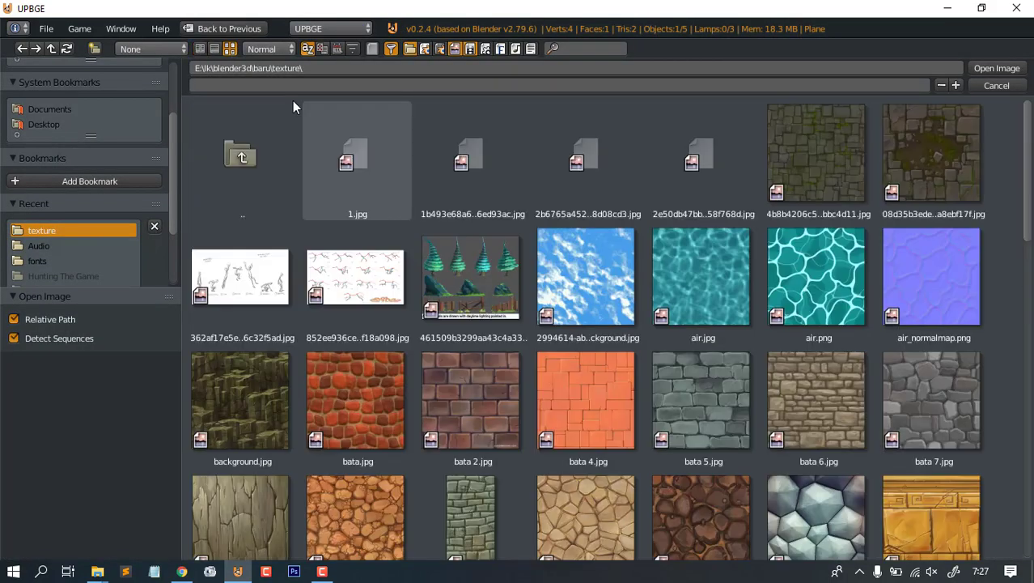
pyautogui.scroll(-5, 624, 322)
pyautogui.scroll(-15, 625, 317)
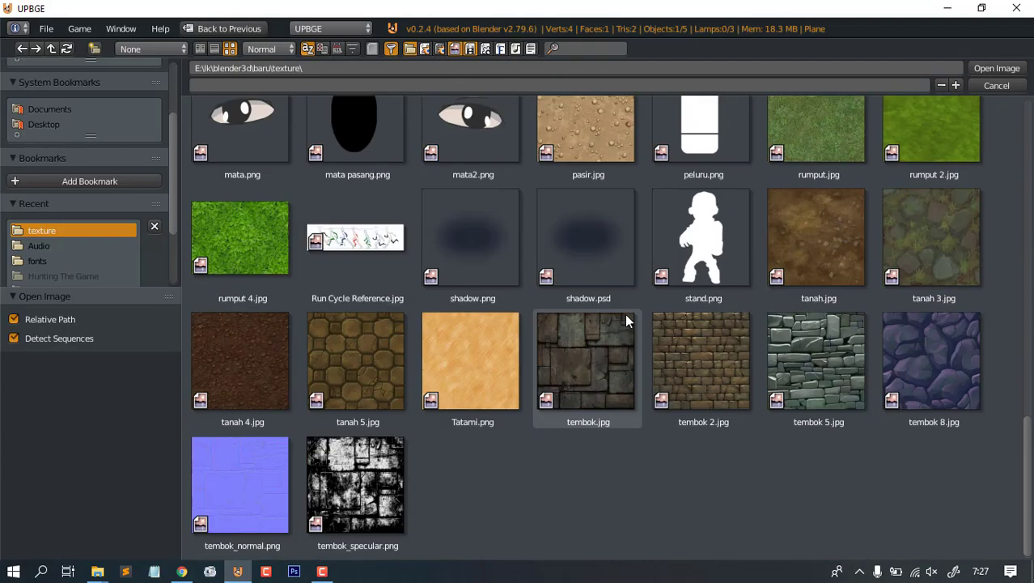
pyautogui.doubleClick(234, 487)
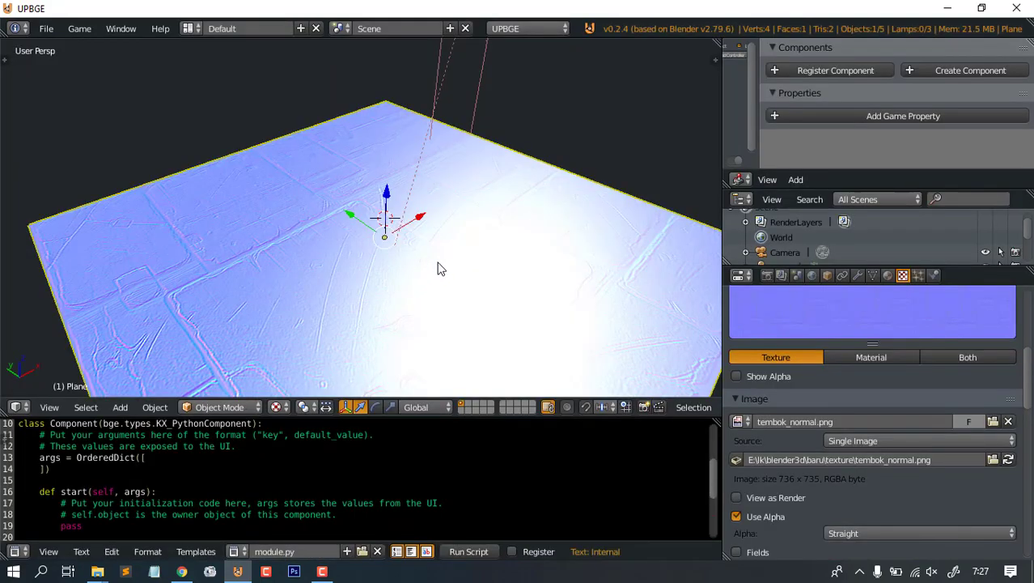
# - Mark the image as a Normal Map, disable Diffuse Color influence and enable Geometry Normal
pyautogui.moveTo(438, 268); pyautogui.dragTo(502, 242, button='middle')
pyautogui.scroll(-5, 915, 489)
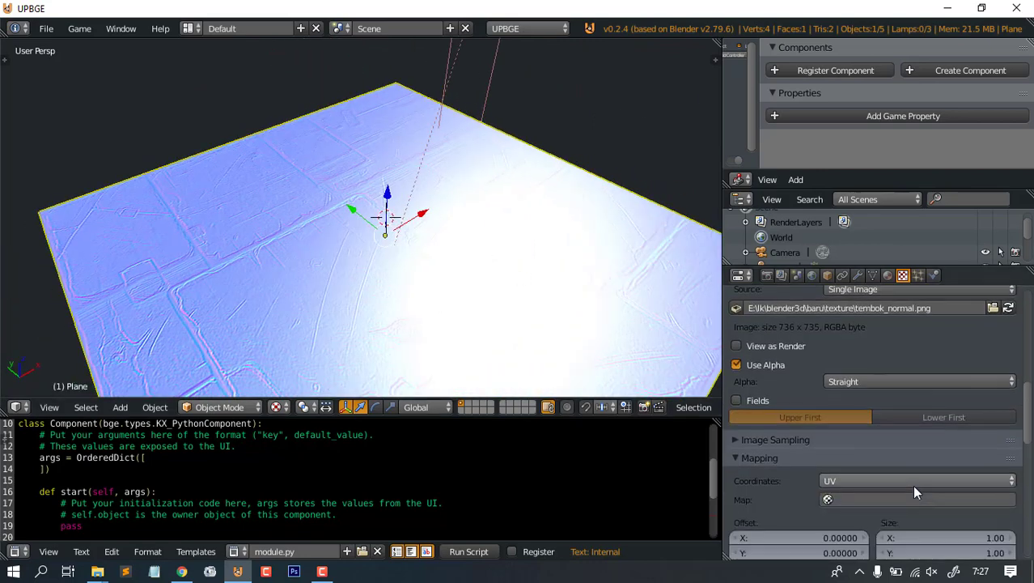
pyautogui.scroll(-3, 771, 447)
pyautogui.click(737, 348)
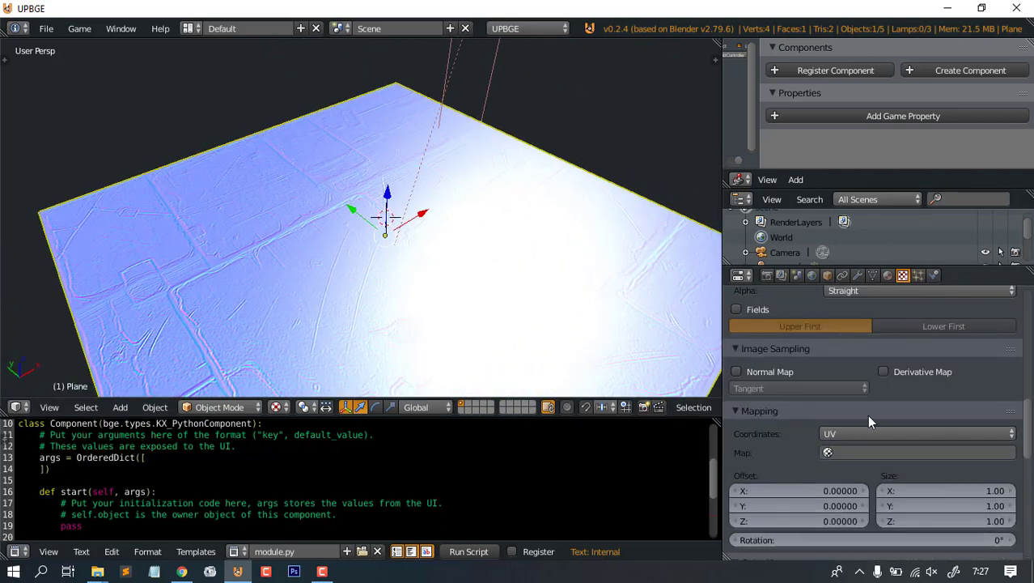
pyautogui.click(736, 373)
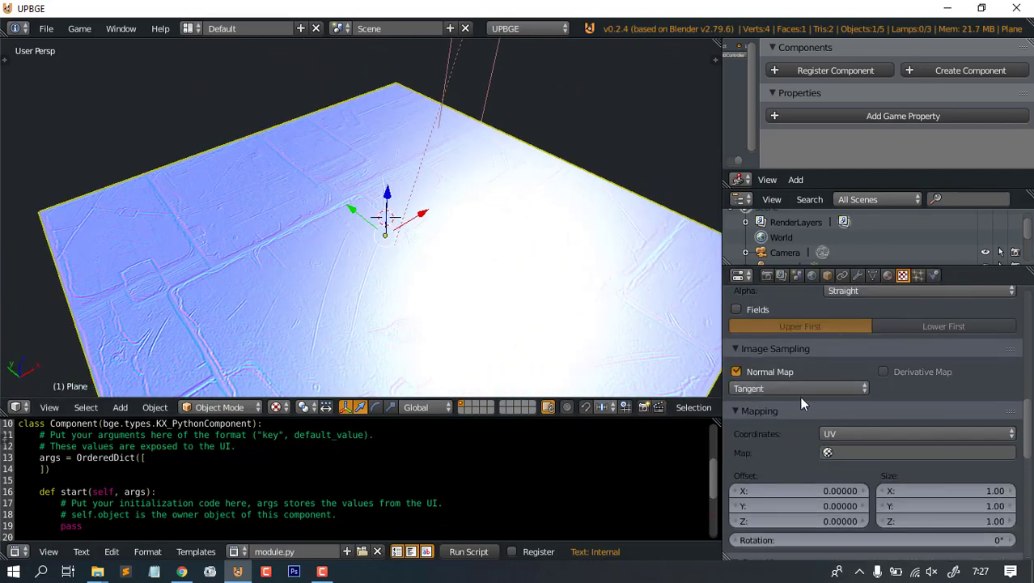
pyautogui.scroll(-3, 943, 430)
pyautogui.scroll(3, 943, 430)
pyautogui.scroll(-3, 896, 451)
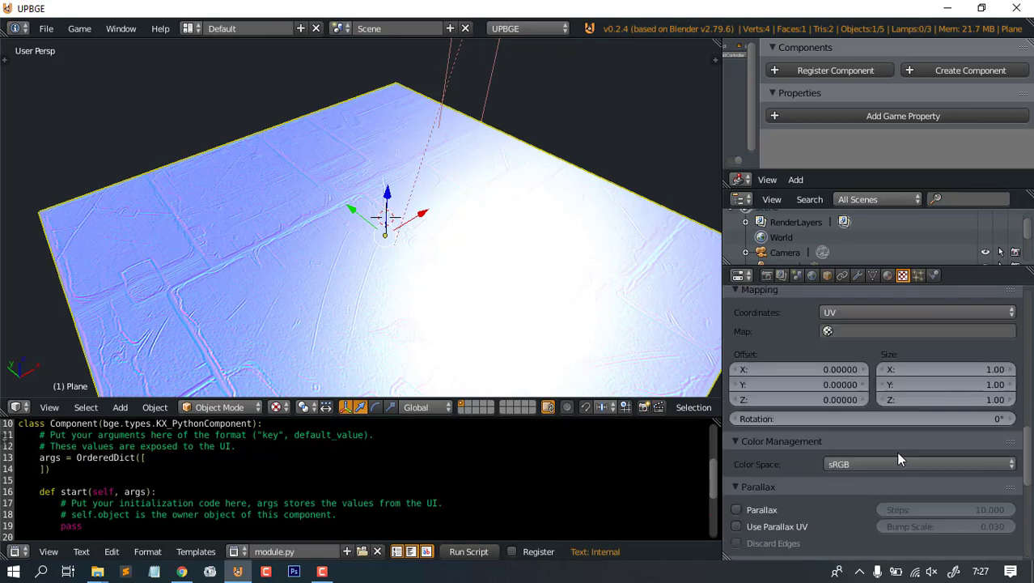
pyautogui.scroll(-5, 896, 451)
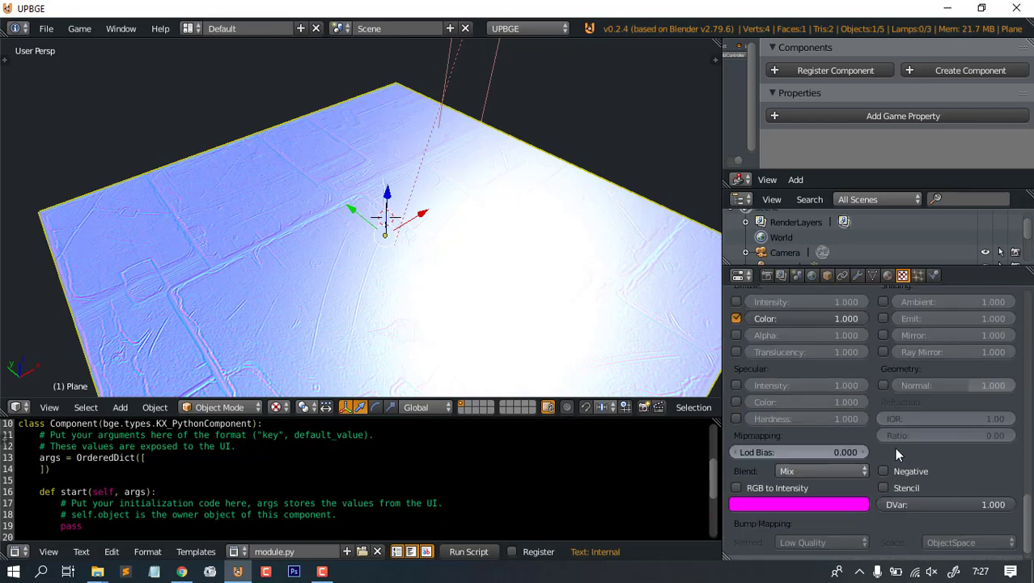
pyautogui.click(736, 319)
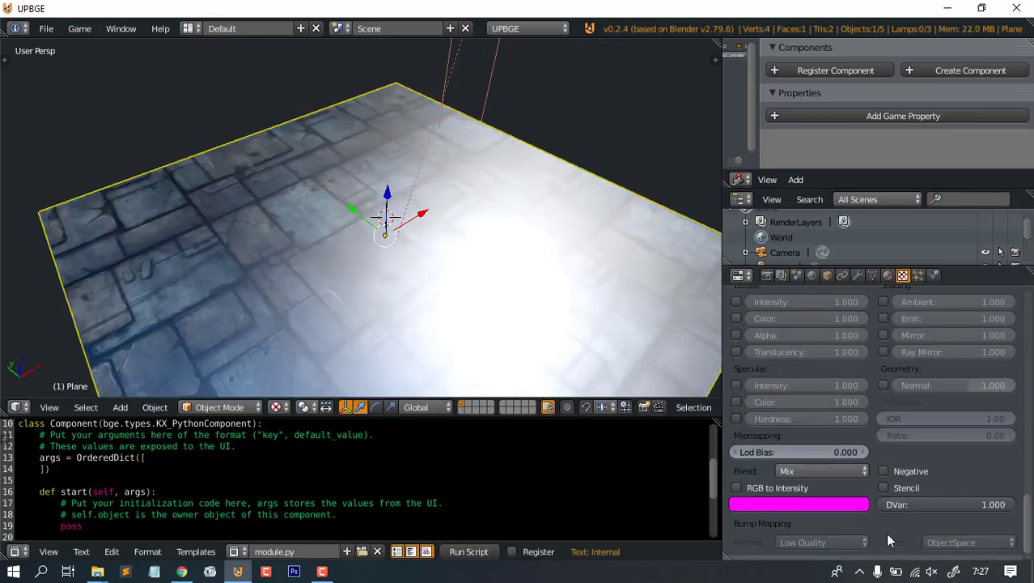
pyautogui.click(883, 385)
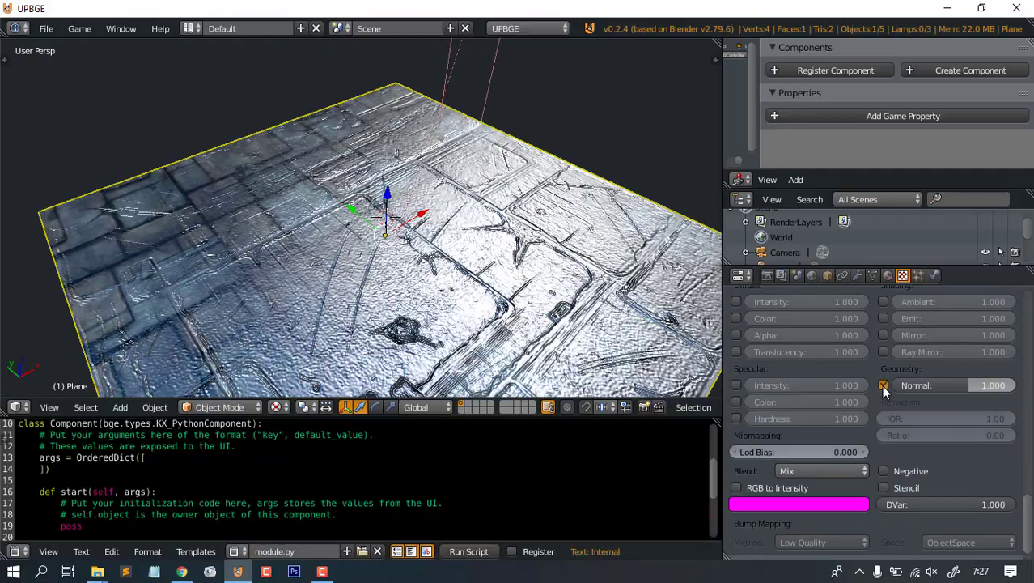
# - Set the normal map strength to 0.423
pyautogui.scroll(4, 386, 298)
pyautogui.moveTo(386, 298); pyautogui.dragTo(428, 294, button='middle')
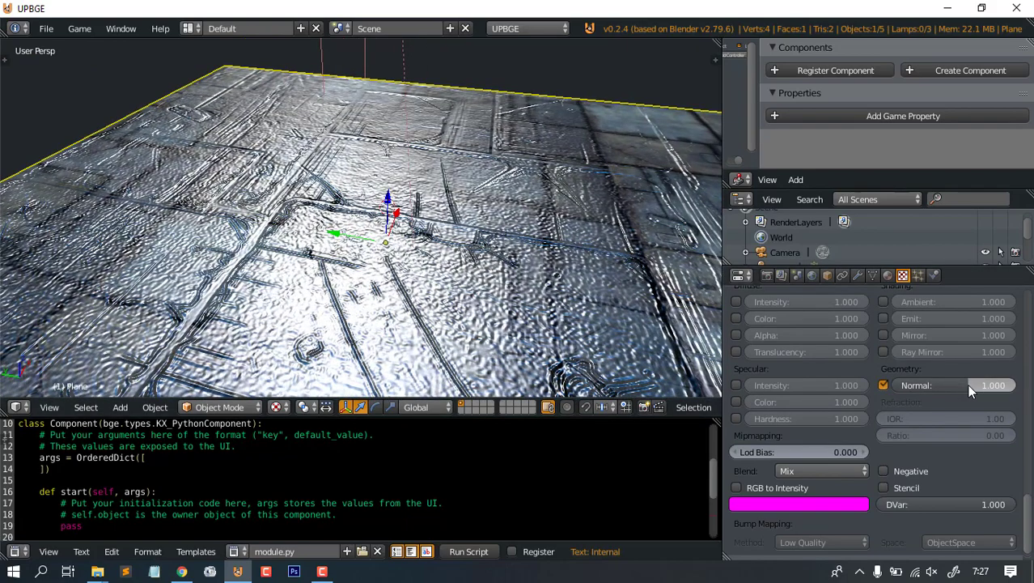
pyautogui.moveTo(969, 385)
pyautogui.mouseDown()
pyautogui.moveTo(821, 385)
pyautogui.moveTo(971, 387)
pyautogui.mouseUp()
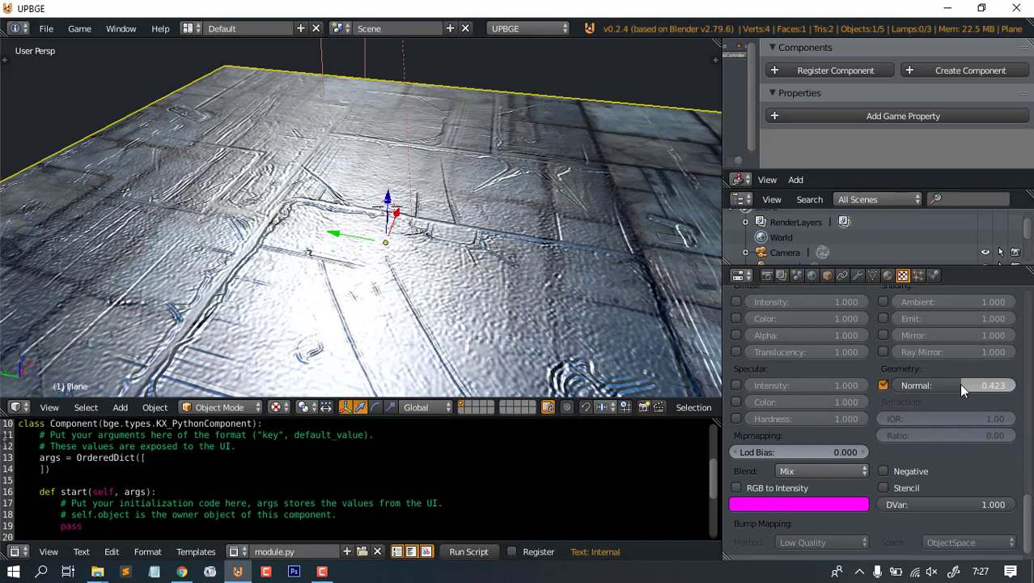
pyautogui.moveTo(481, 212); pyautogui.dragTo(478, 261, button='middle')
pyautogui.scroll(-3, 453, 283)
pyautogui.scroll(4, 510, 281)
pyautogui.scroll(3, 478, 262)
pyautogui.scroll(-4, 478, 266)
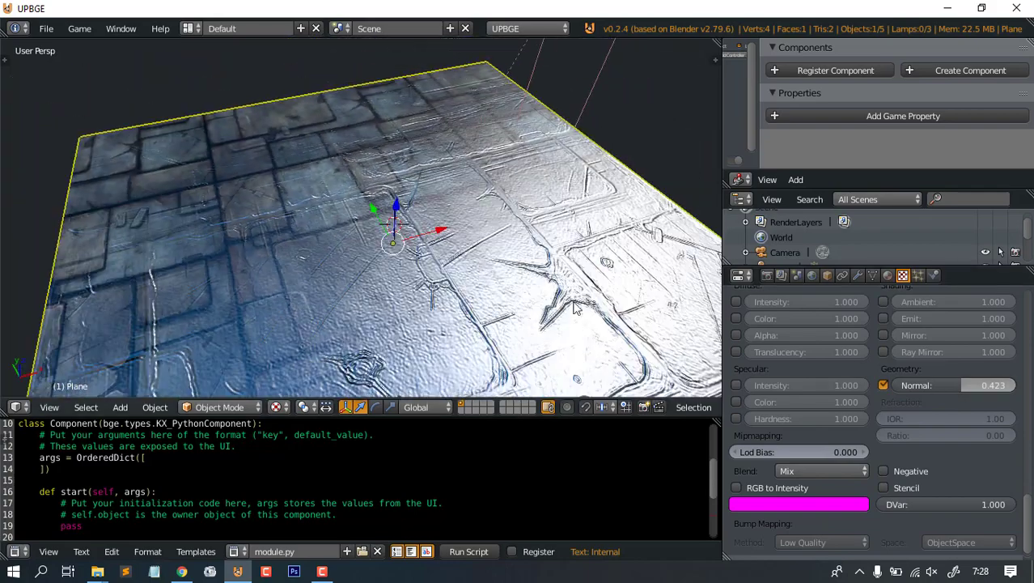
pyautogui.scroll(-8, 952, 466)
pyautogui.scroll(10, 953, 466)
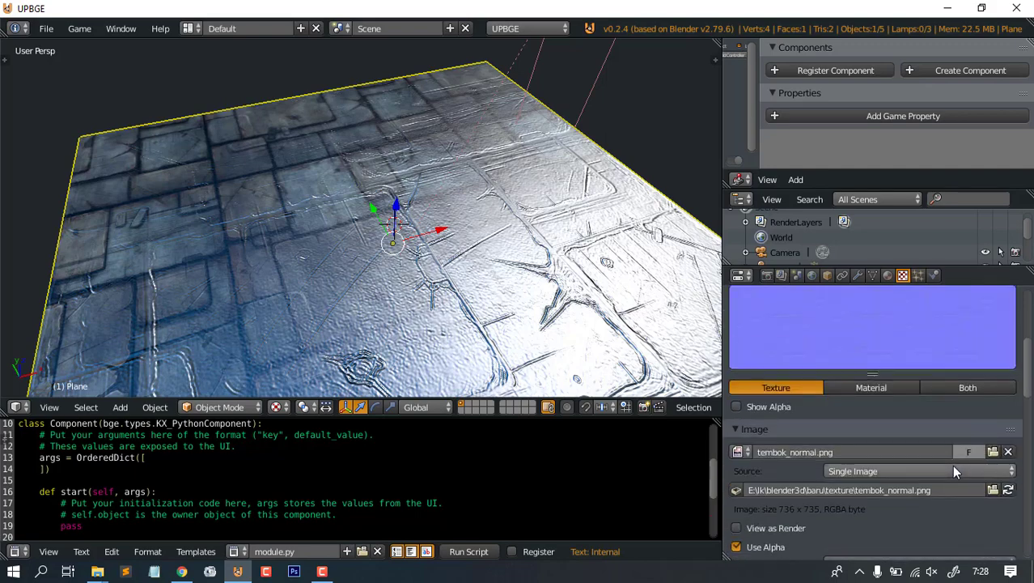
pyautogui.click(823, 377)
# - Create Texture.002 and load tembok_specular.png into it
pyautogui.click(951, 444)
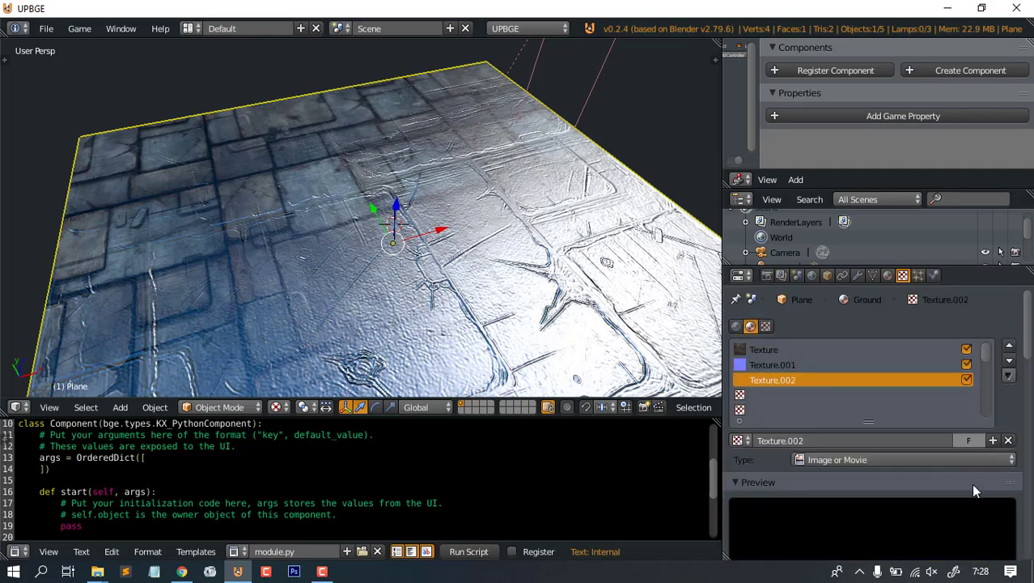
pyautogui.scroll(-6, 971, 469)
pyautogui.click(948, 423)
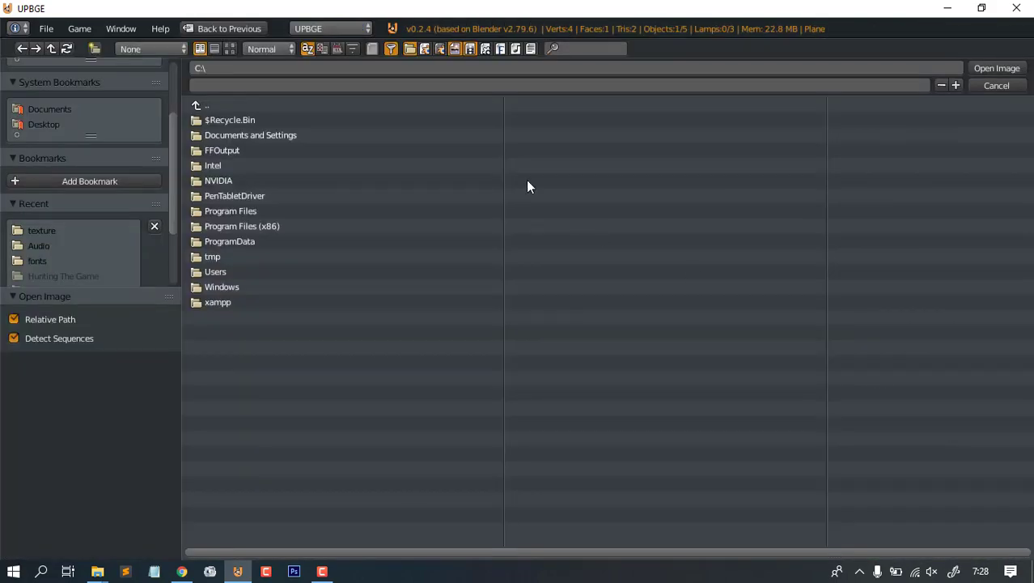
pyautogui.click(51, 232)
pyautogui.click(229, 47)
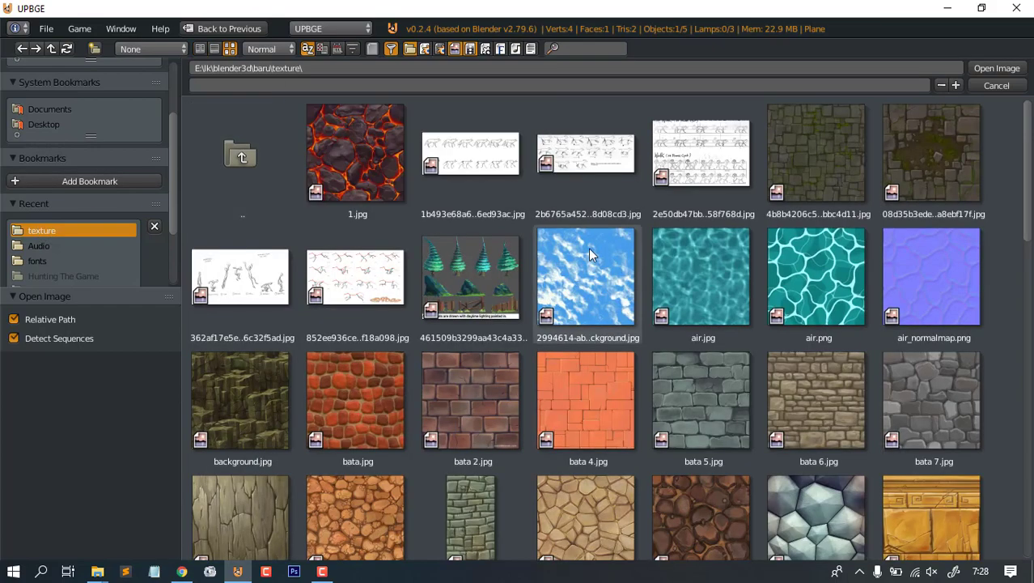
pyautogui.scroll(-2, 680, 259)
pyautogui.scroll(-15, 705, 263)
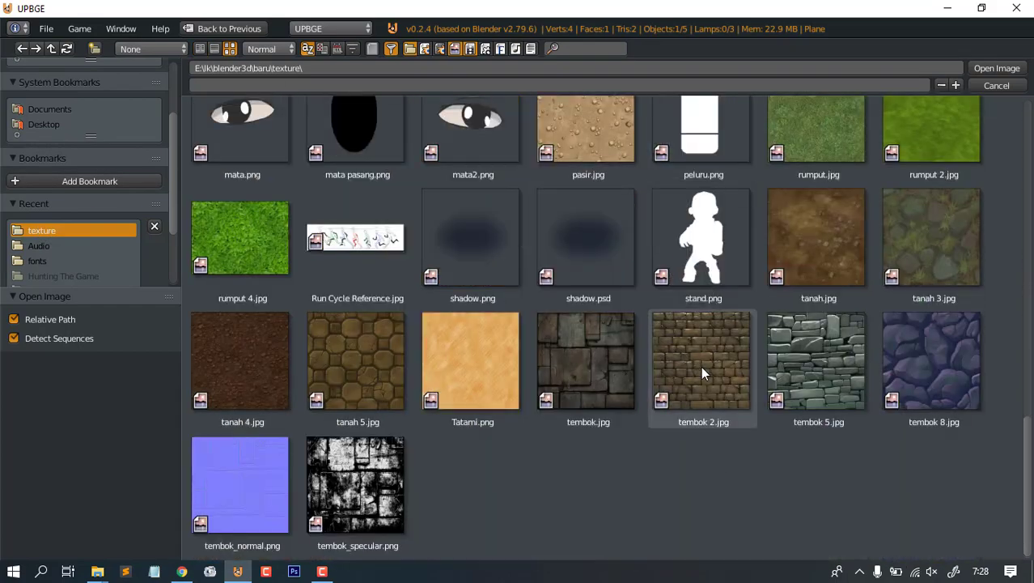
pyautogui.doubleClick(365, 487)
# - Switch Texture.002's influence from Diffuse Color to Specular Intensity and Specular Color
pyautogui.scroll(-4, 476, 246)
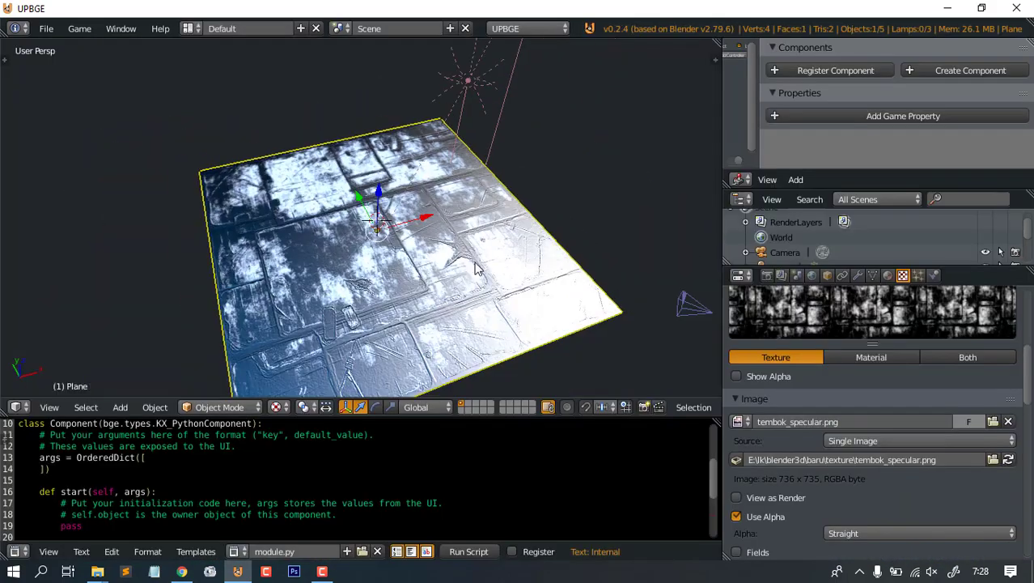
pyautogui.scroll(5, 429, 312)
pyautogui.moveTo(474, 252); pyautogui.dragTo(453, 275, button='middle')
pyautogui.scroll(-10, 863, 425)
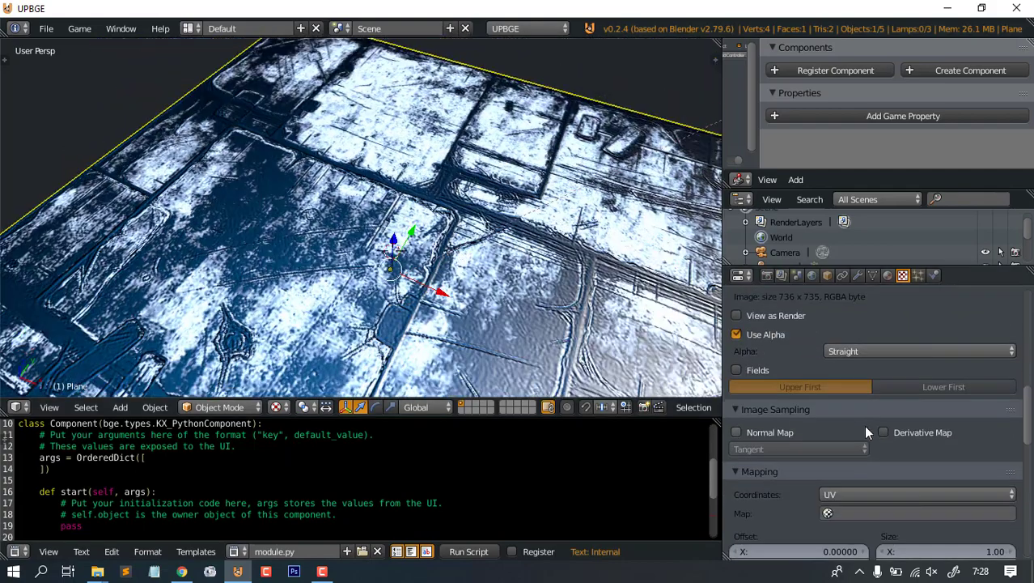
pyautogui.scroll(-5, 845, 457)
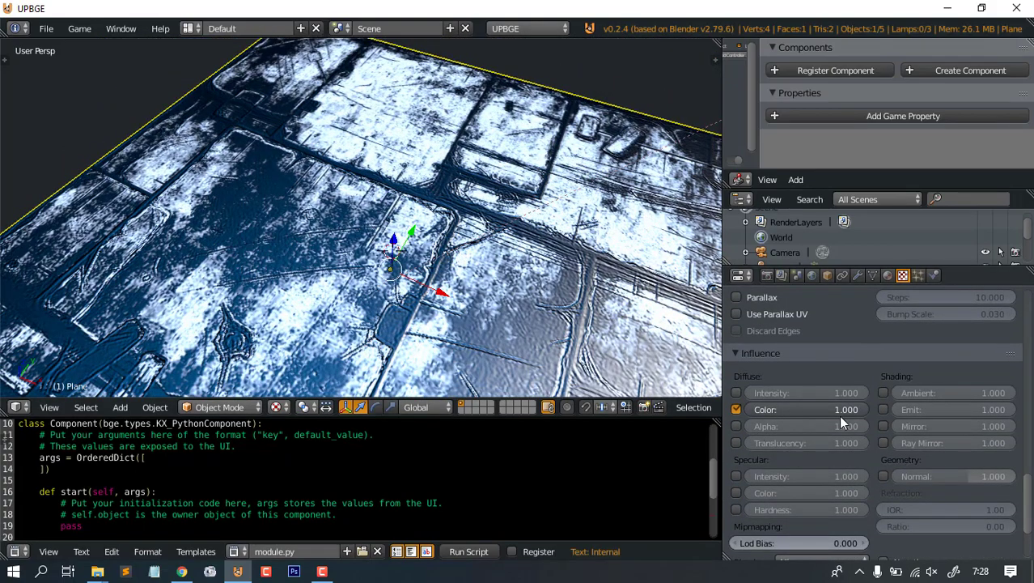
pyautogui.scroll(6, 842, 423)
pyautogui.scroll(-6, 845, 439)
pyautogui.click(736, 409)
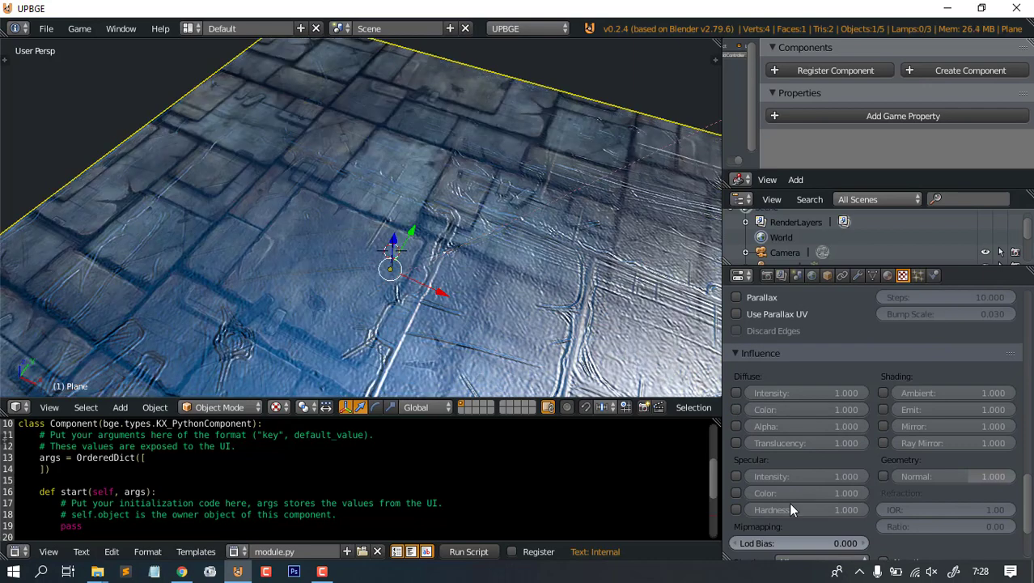
pyautogui.click(736, 476)
pyautogui.click(736, 492)
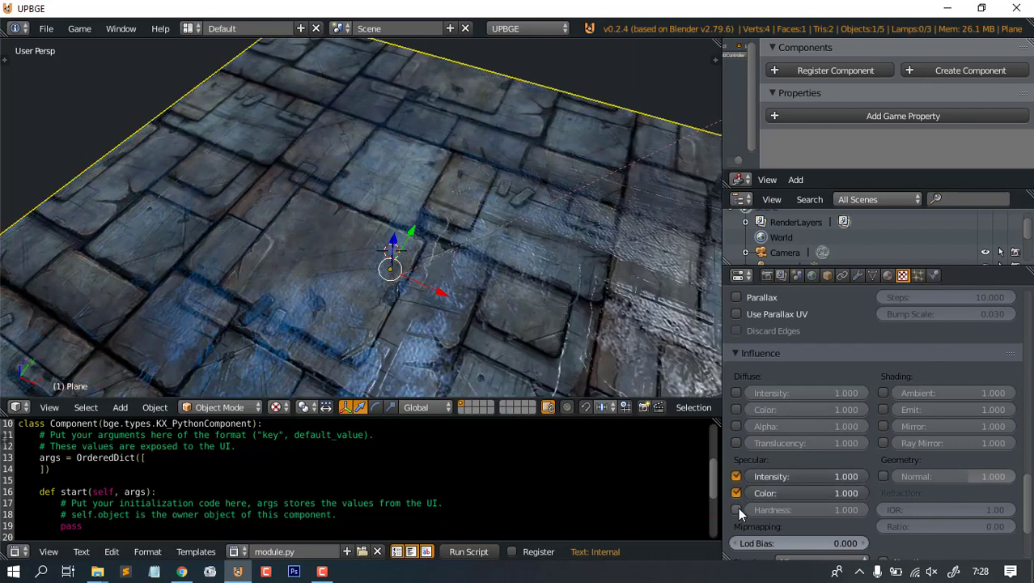
# - Compare the tiling settings of the normal map and diffuse stone textures
pyautogui.scroll(10, 890, 383)
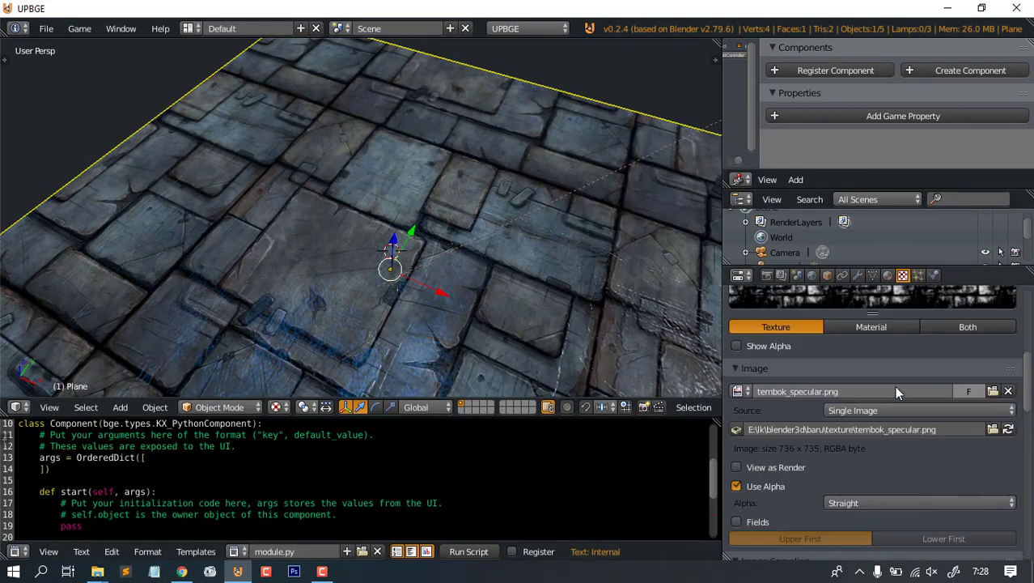
pyautogui.scroll(-3, 938, 409)
pyautogui.scroll(3, 950, 382)
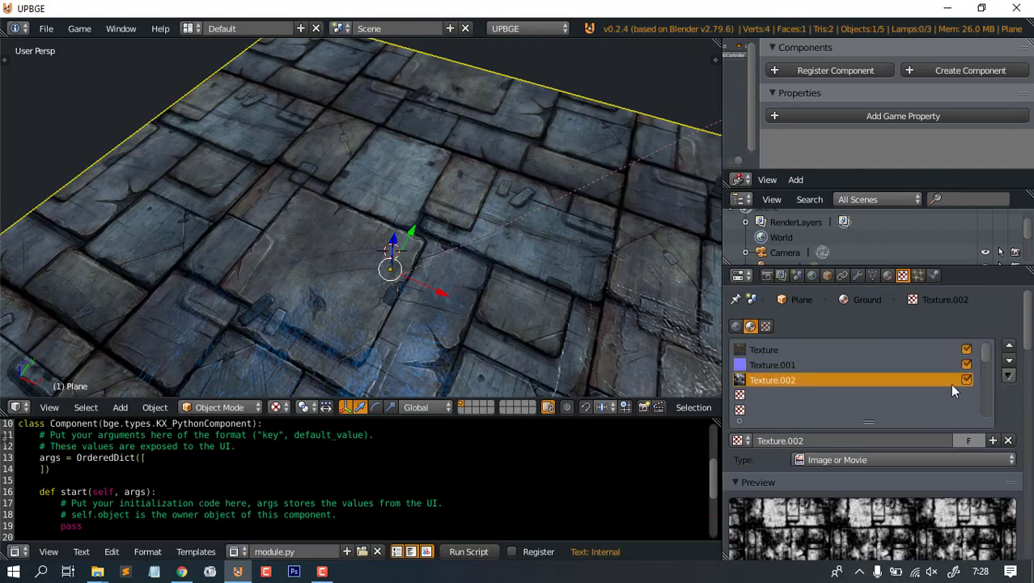
pyautogui.click(805, 368)
pyautogui.click(777, 353)
pyautogui.scroll(-20, 967, 478)
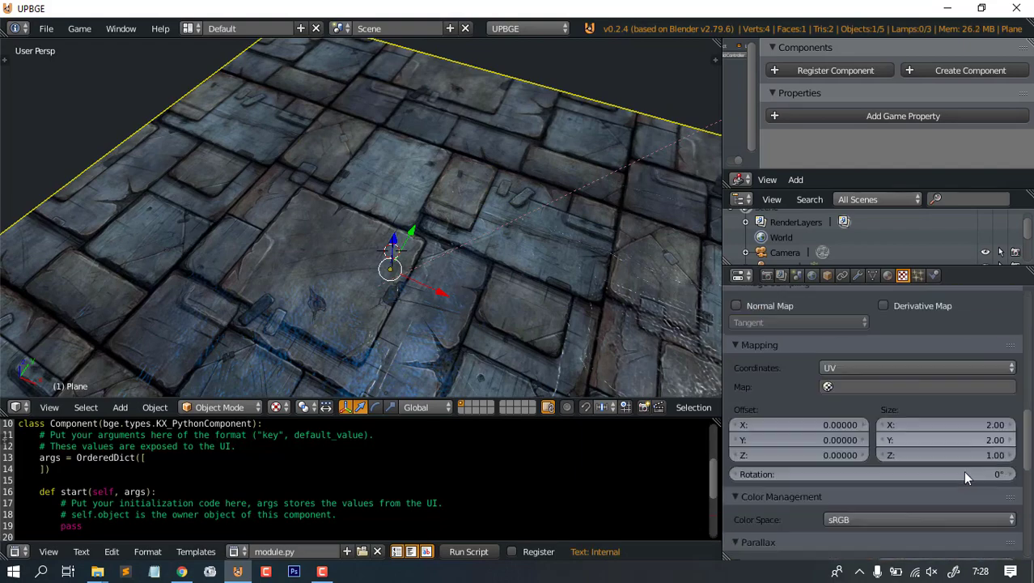
pyautogui.scroll(20, 970, 419)
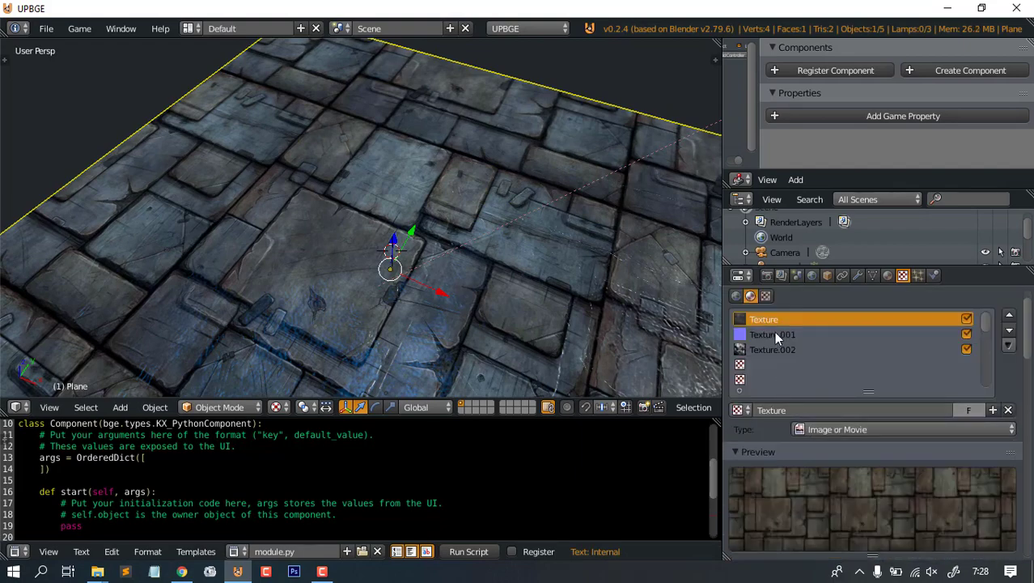
# - Set the normal map Texture.001's Mapping Size X and Y to 2
pyautogui.click(775, 331)
pyautogui.scroll(-6, 933, 498)
pyautogui.scroll(-6, 932, 499)
pyautogui.click(952, 521)
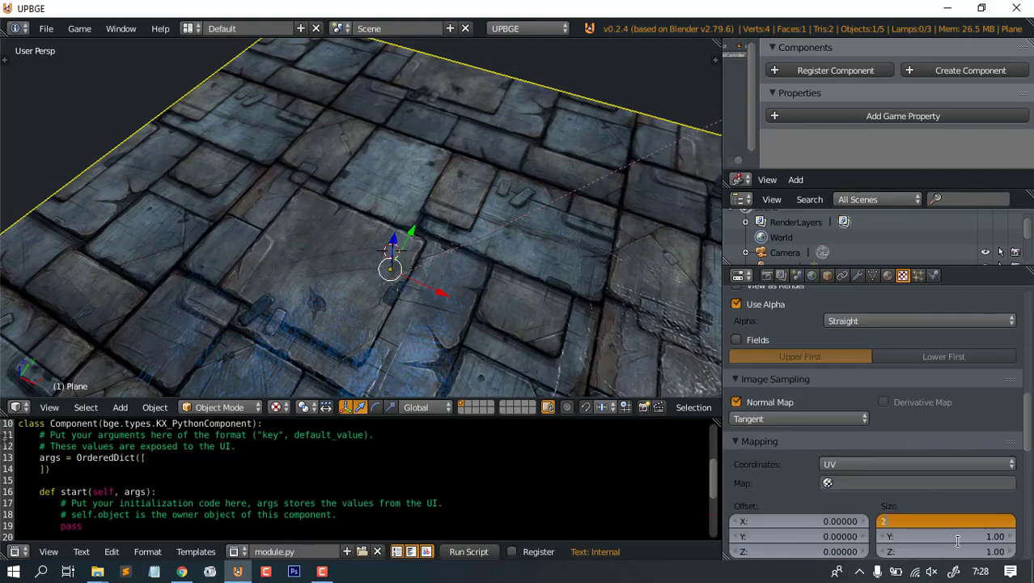
pyautogui.press('Tab')
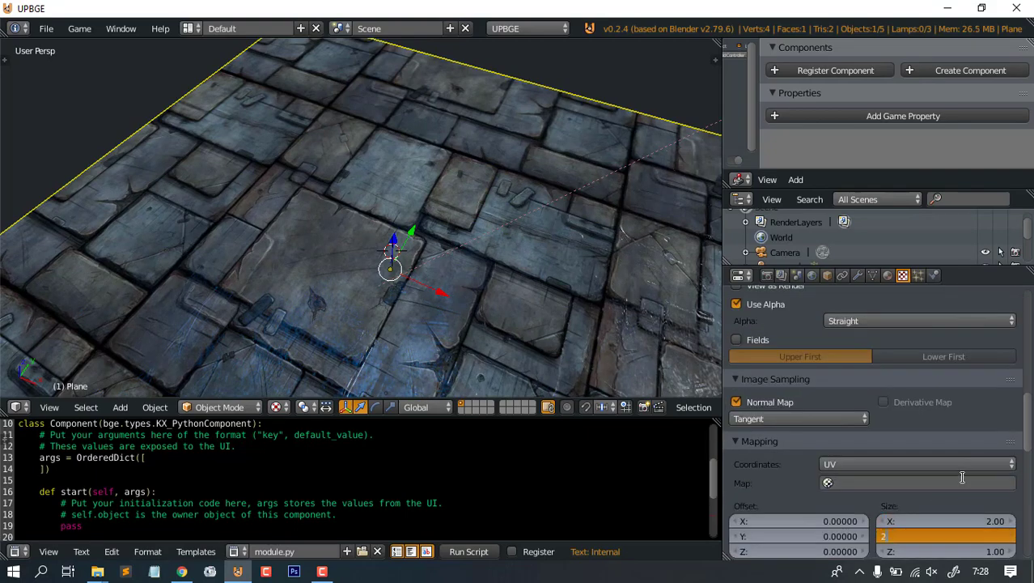
pyautogui.write('2')
pyautogui.press('Return')
pyautogui.scroll(12, 969, 493)
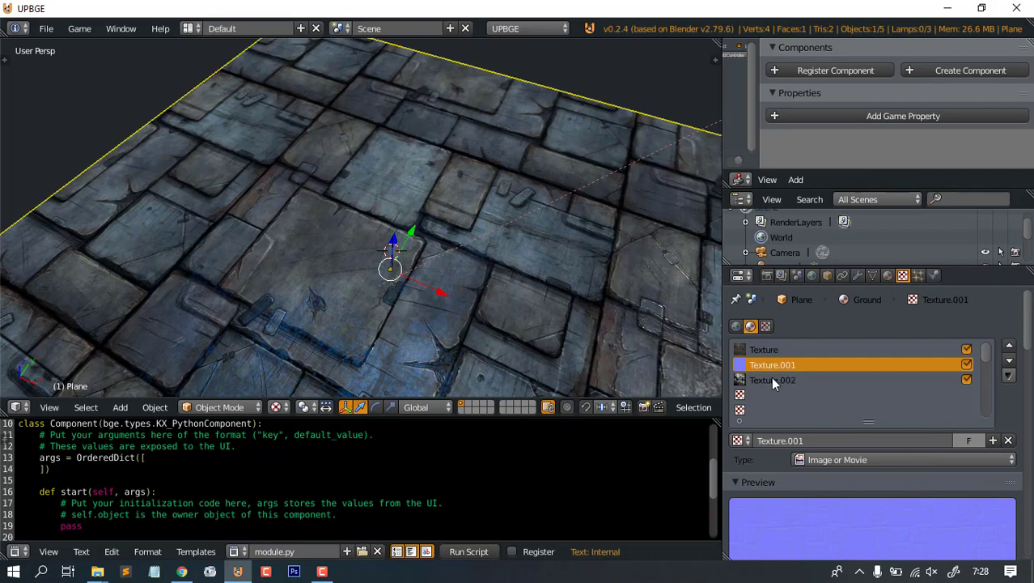
# - Set the specular Texture.002's Mapping Size X and Y to 2
pyautogui.click(773, 380)
pyautogui.scroll(-10, 907, 495)
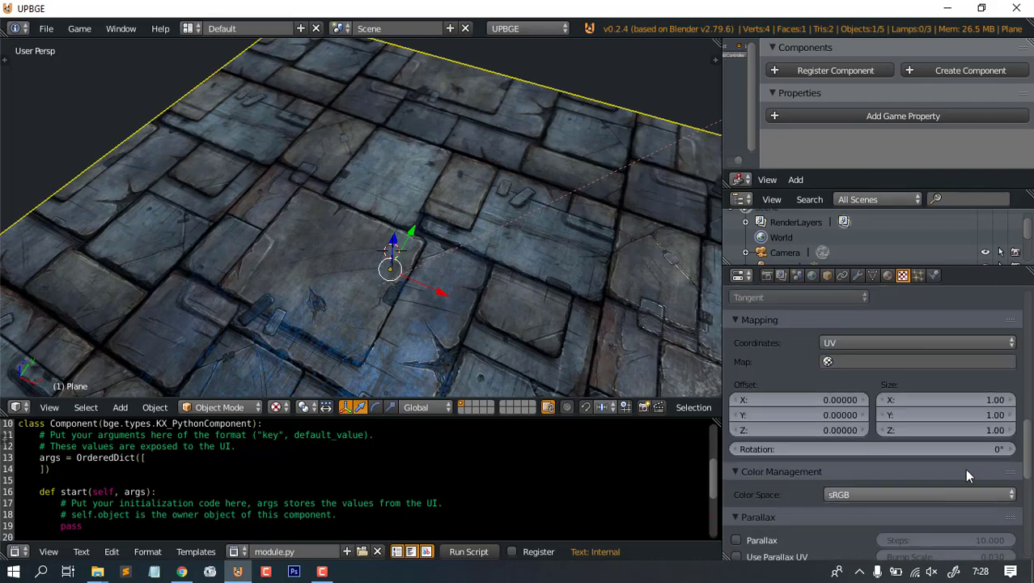
pyautogui.click(945, 393)
pyautogui.write('2')
pyautogui.press('Return')
pyautogui.click(960, 416)
pyautogui.write('2')
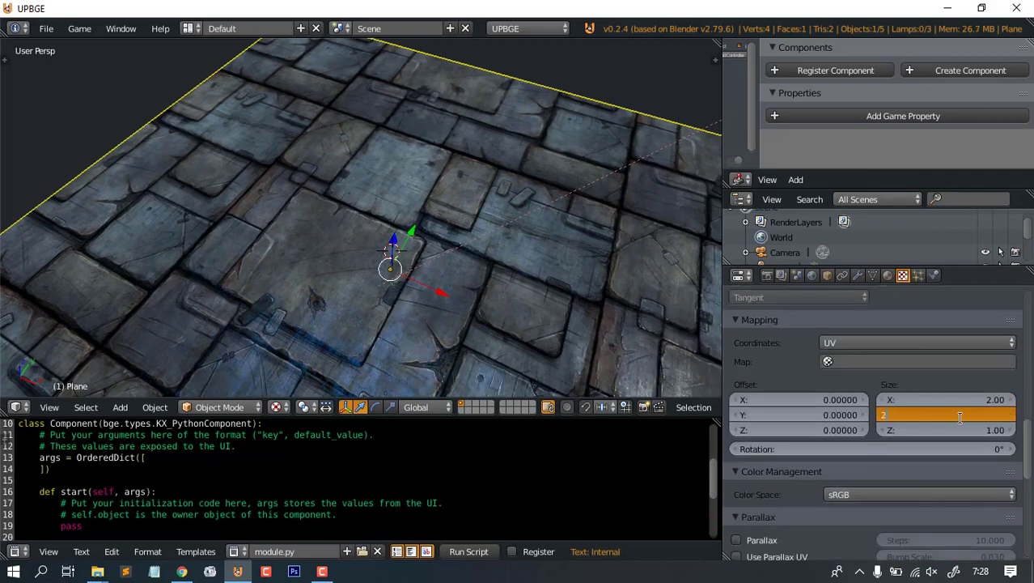
pyautogui.press('Return')
# - Orbit the viewport to inspect the matching 2×2 tiling across the floor plane
pyautogui.moveTo(560, 297); pyautogui.dragTo(532, 273, button='middle')
pyautogui.scroll(-3, 535, 264)
pyautogui.moveTo(573, 259); pyautogui.dragTo(450, 273, button='middle')
pyautogui.scroll(6, 450, 273)
pyautogui.scroll(-3, 565, 302)
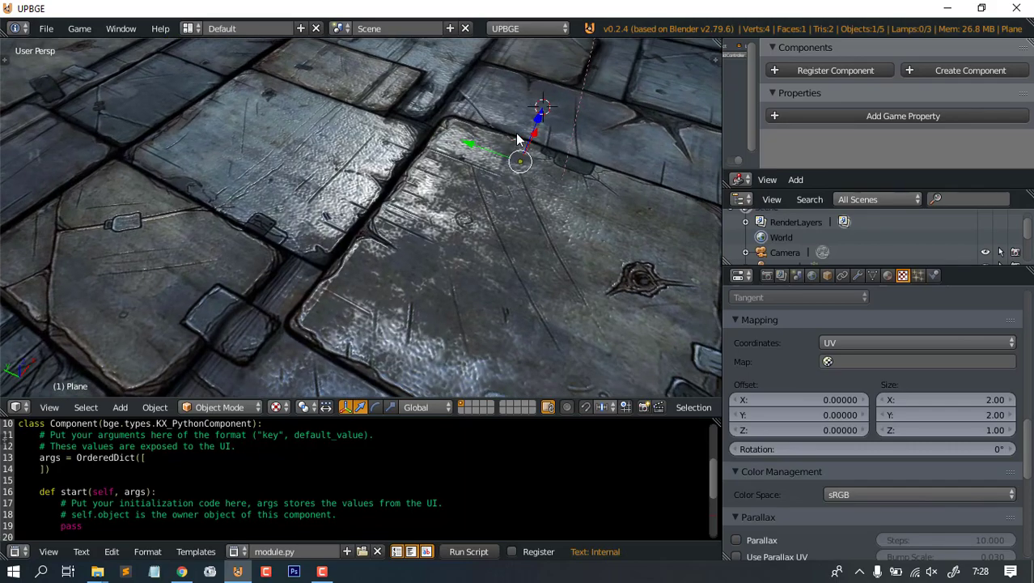
pyautogui.hotkey('shift', 'a')
# - Add a Point lamp to the scene and raise it above the floor
pyautogui.moveTo(503, 208)
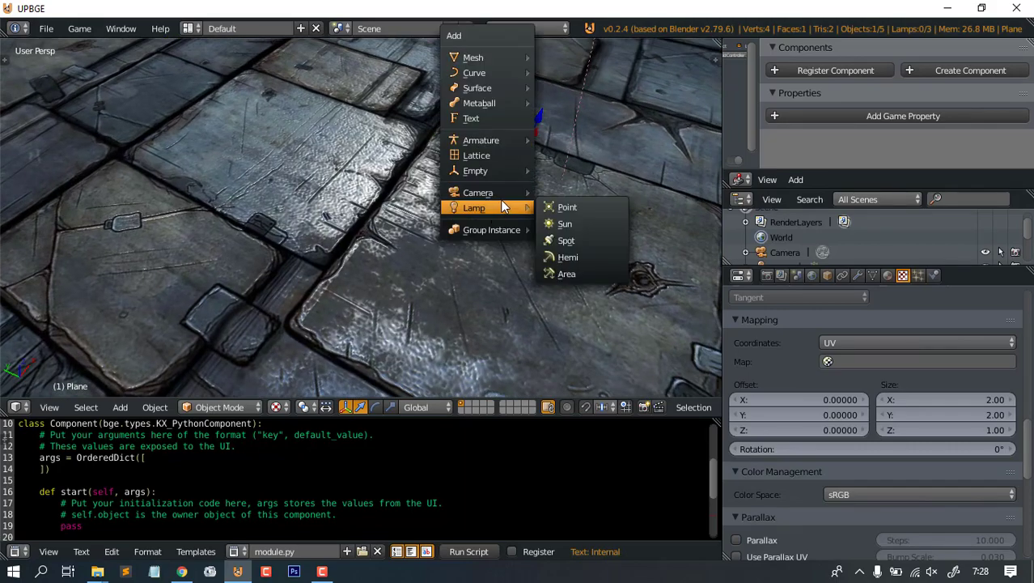
pyautogui.click(576, 208)
pyautogui.moveTo(577, 225); pyautogui.dragTo(446, 176, button='middle')
pyautogui.moveTo(446, 177); pyautogui.dragTo(463, 118)
# - Set the point lamp's Energy to 5 in the Lamp properties
pyautogui.click(858, 275)
pyautogui.scroll(-2, 817, 424)
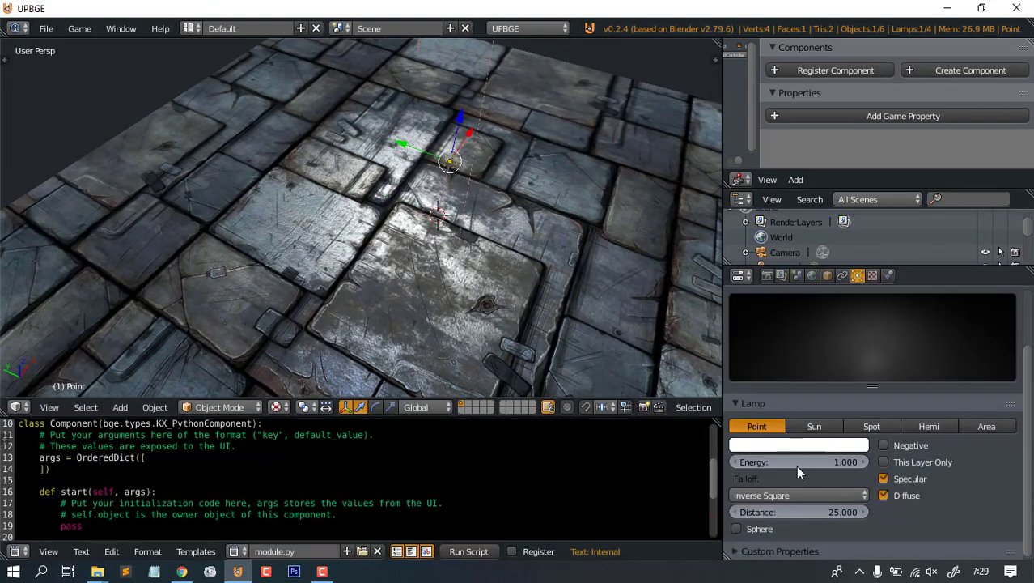
pyautogui.click(796, 463)
pyautogui.write('5')
pyautogui.press('Return')
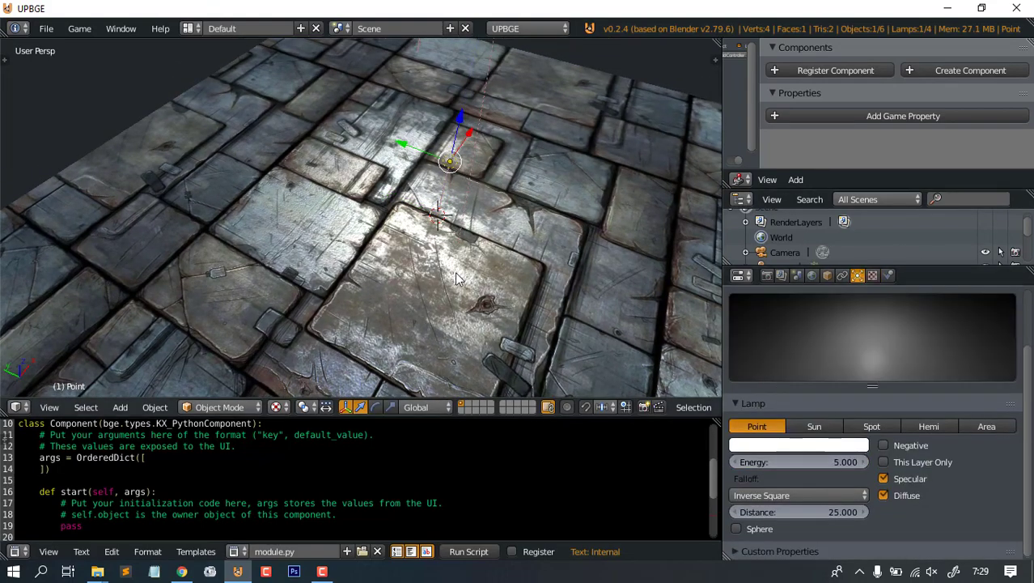
# - Move the lamp with G so it sits just above the stone tiles
pyautogui.moveTo(474, 271); pyautogui.dragTo(516, 224, button='middle')
pyautogui.scroll(4, 580, 242)
pyautogui.keyDown('shift'); pyautogui.moveTo(581, 242); pyautogui.dragTo(422, 208, button='middle'); pyautogui.keyUp('shift')
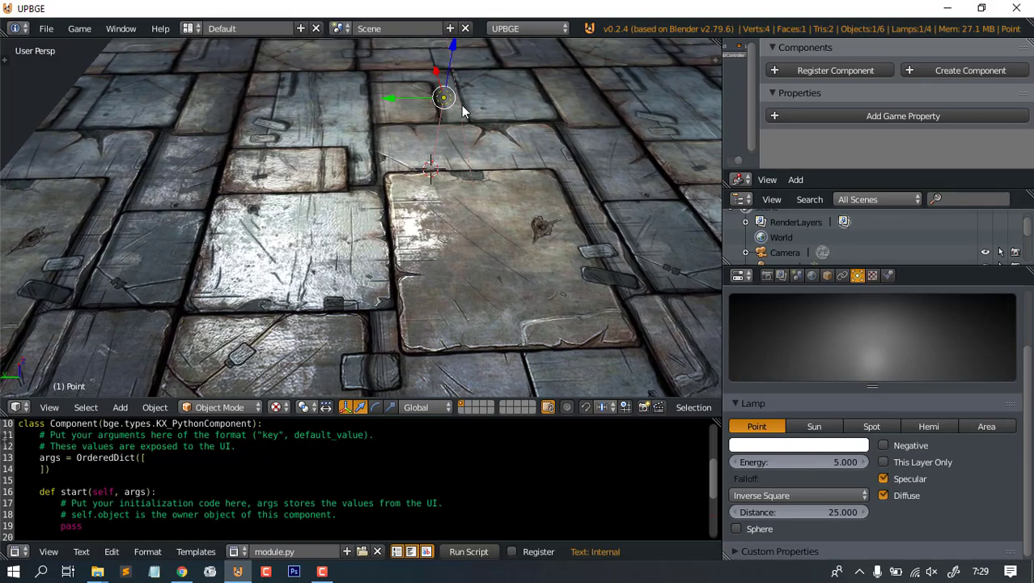
pyautogui.press('g')
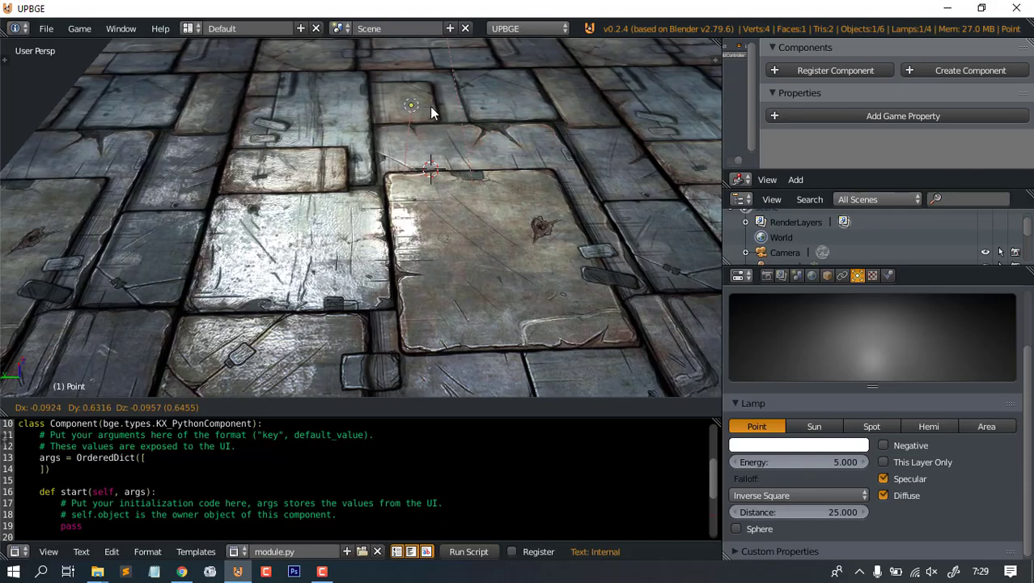
pyautogui.click(430, 106)
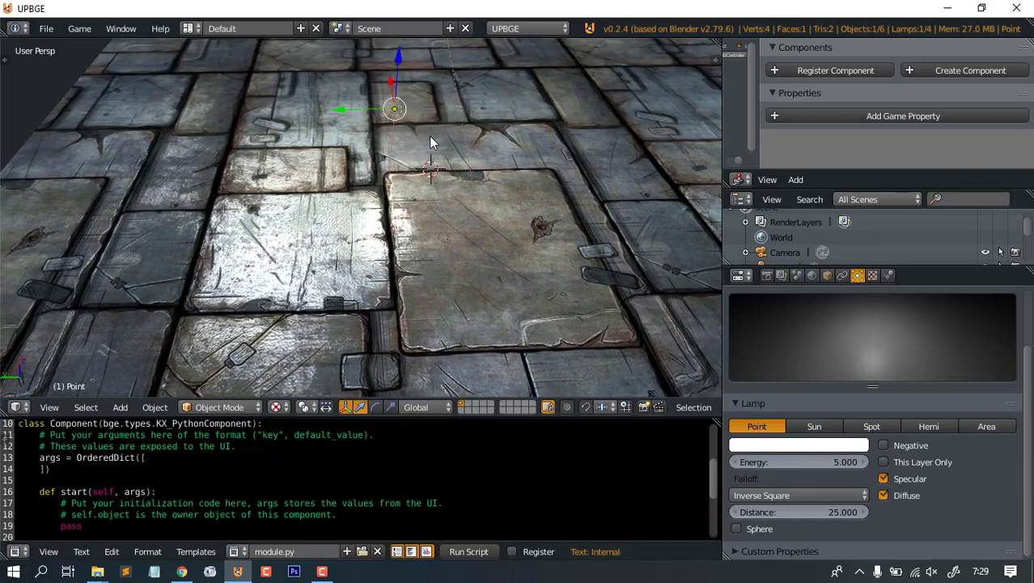
pyautogui.press('g')
pyautogui.click(486, 200)
pyautogui.moveTo(527, 186); pyautogui.dragTo(439, 242, button='middle')
pyautogui.scroll(-3, 486, 214)
pyautogui.scroll(6, 467, 214)
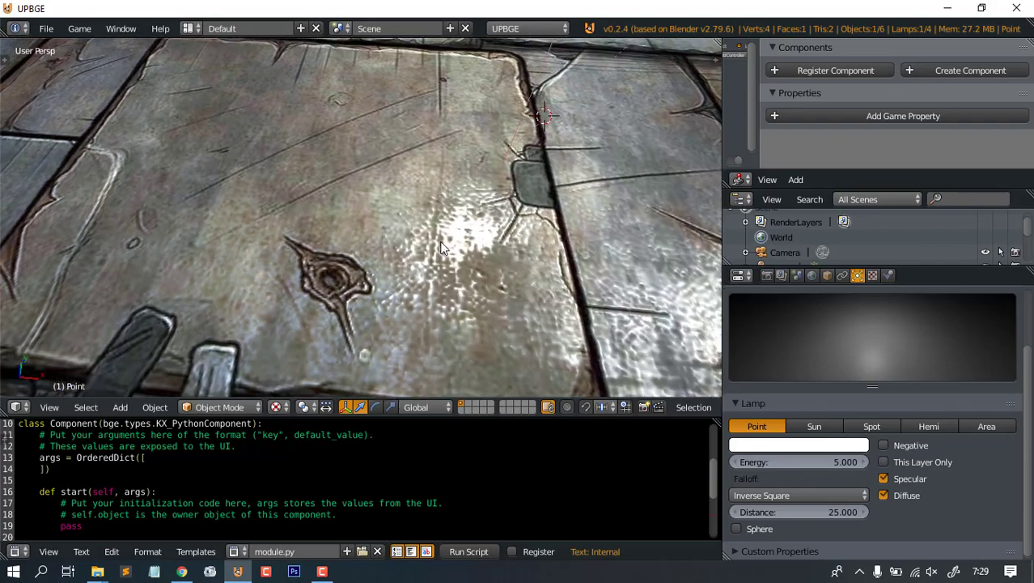
pyautogui.moveTo(461, 208); pyautogui.dragTo(346, 207, button='middle')
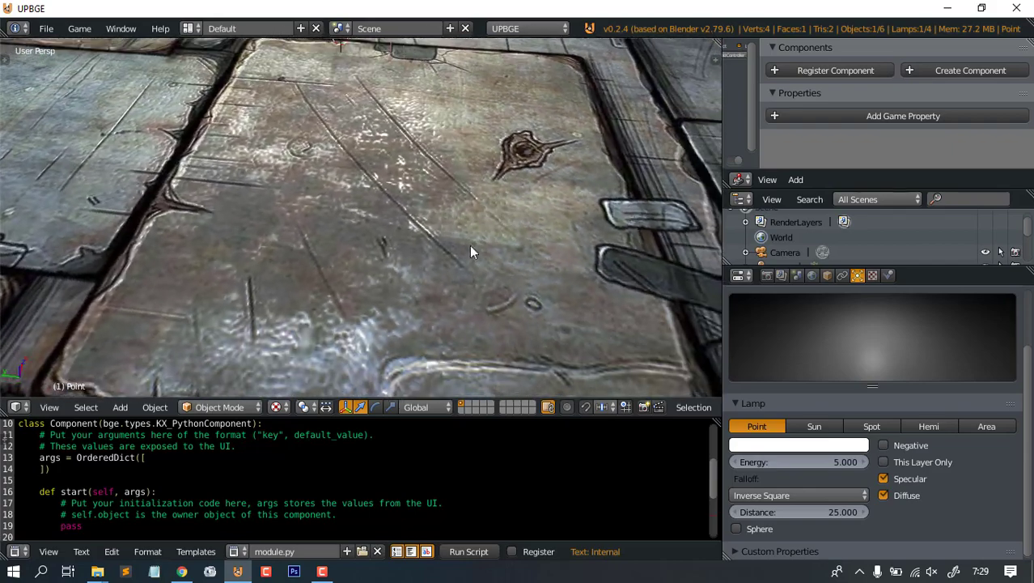
pyautogui.scroll(-6, 469, 246)
pyautogui.moveTo(498, 201); pyautogui.dragTo(576, 270, button='middle')
pyautogui.scroll(3, 874, 329)
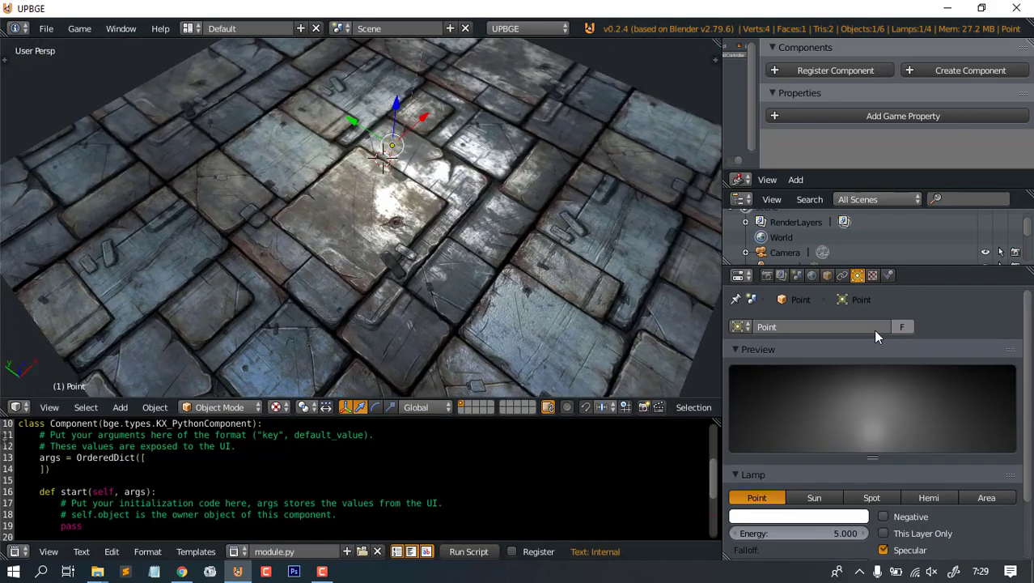
# - Select the floor plane and switch off its specular texture slot to compare the look
pyautogui.click(873, 276)
pyautogui.click(842, 276)
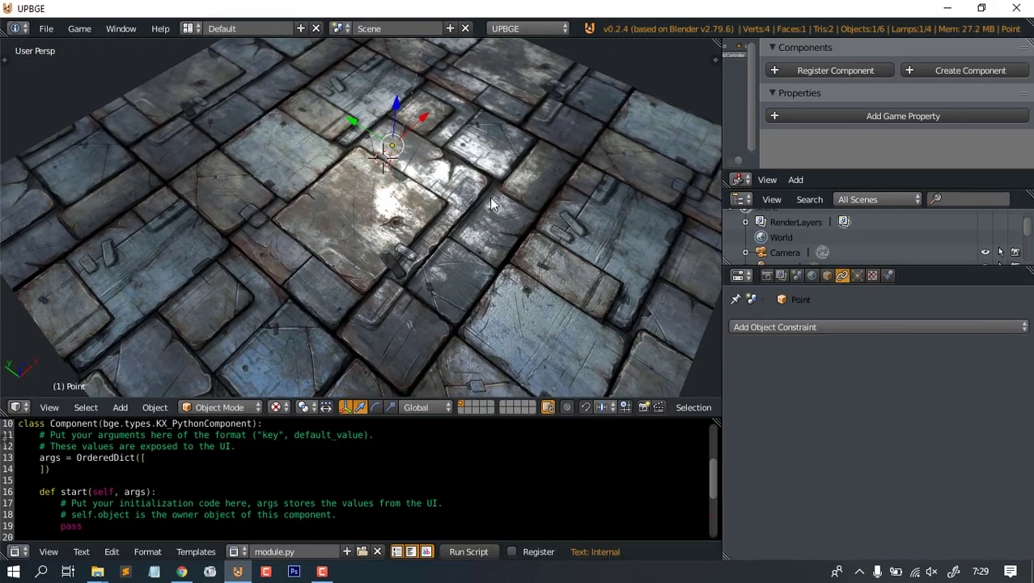
pyautogui.click(902, 275)
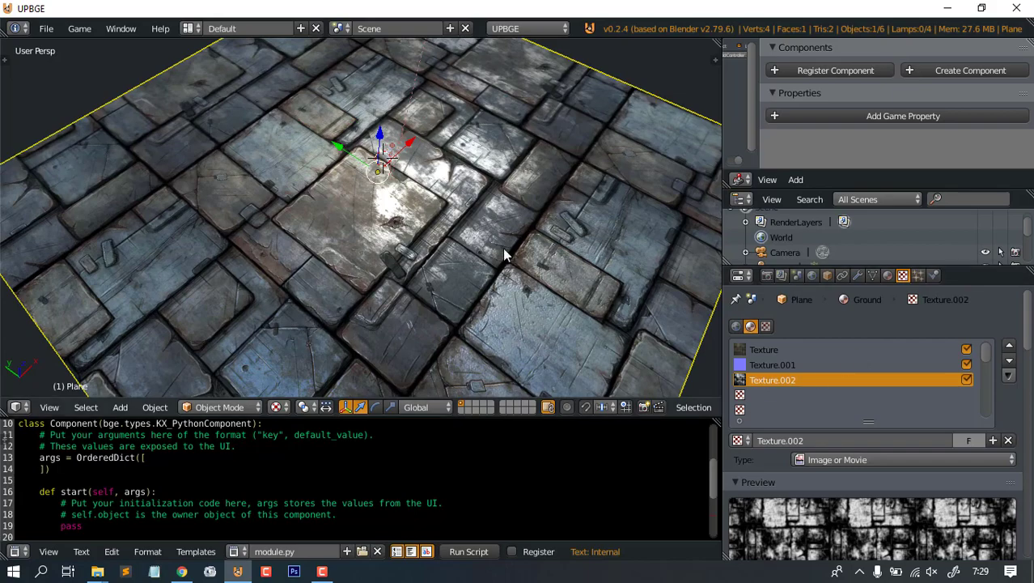
pyautogui.scroll(5, 486, 267)
pyautogui.moveTo(471, 282); pyautogui.dragTo(503, 267, button='middle')
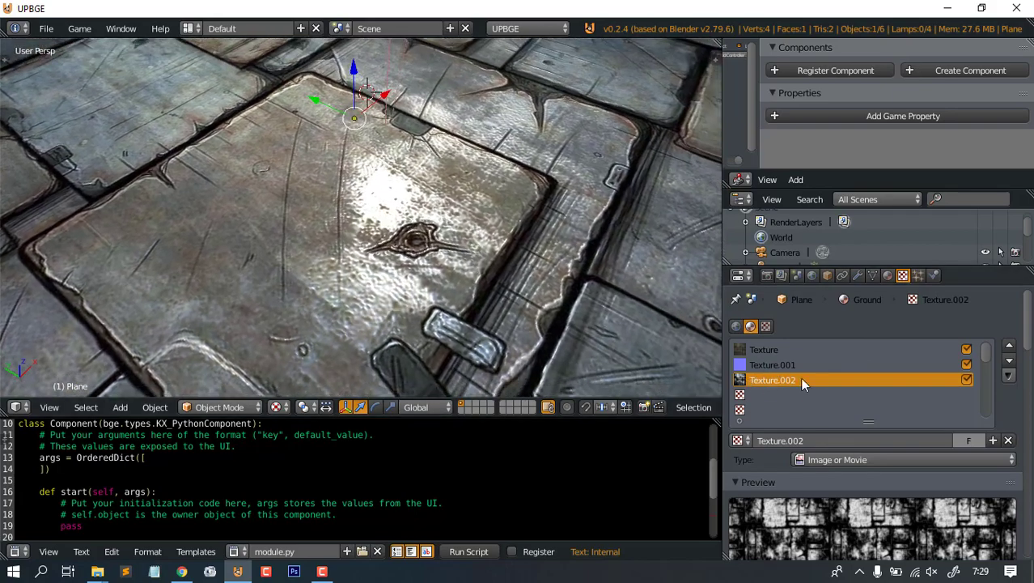
pyautogui.click(966, 380)
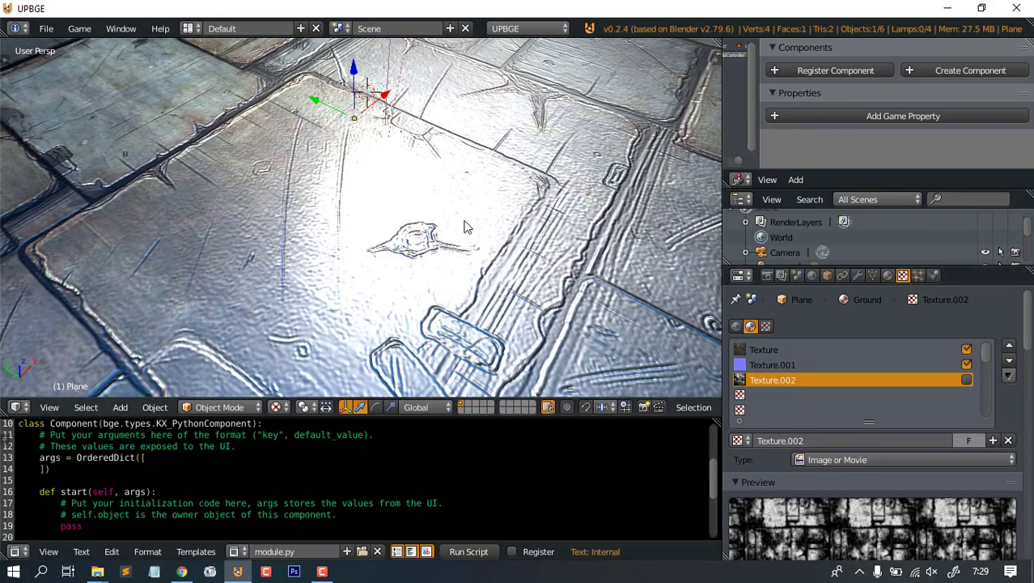
# - Re-enable the Texture.002 slot and view the floor from above
pyautogui.moveTo(462, 224); pyautogui.dragTo(489, 247, button='middle')
pyautogui.scroll(3, 489, 247)
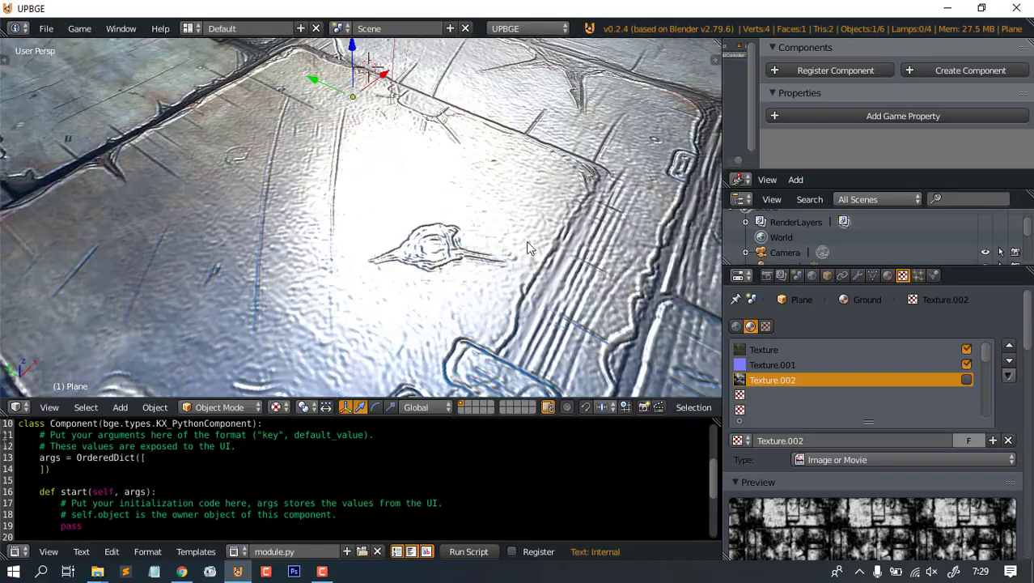
pyautogui.scroll(-6, 527, 243)
pyautogui.moveTo(437, 217); pyautogui.dragTo(463, 209, button='middle')
pyautogui.scroll(5, 520, 245)
pyautogui.moveTo(522, 249); pyautogui.dragTo(499, 250, button='middle')
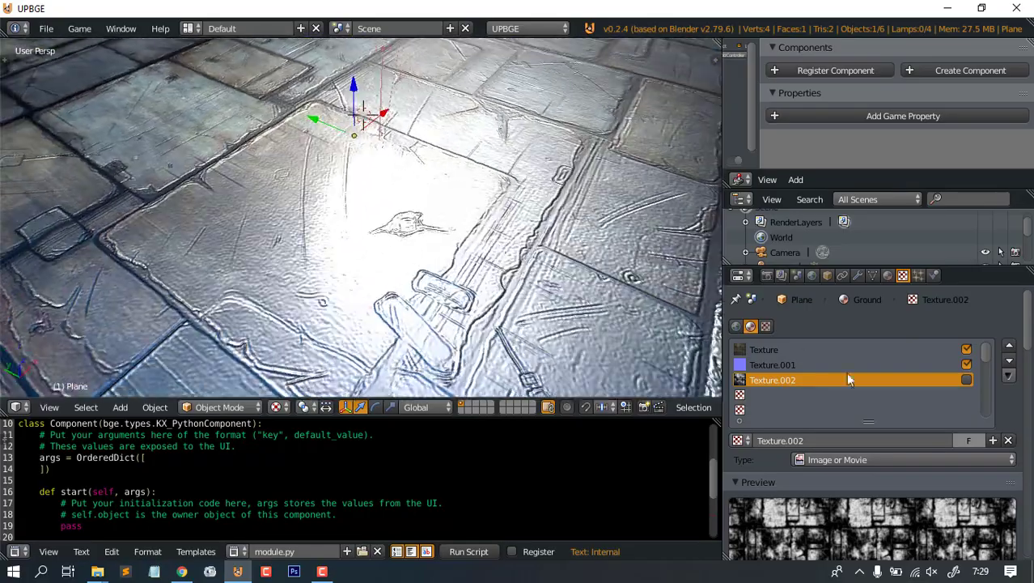
pyautogui.click(967, 380)
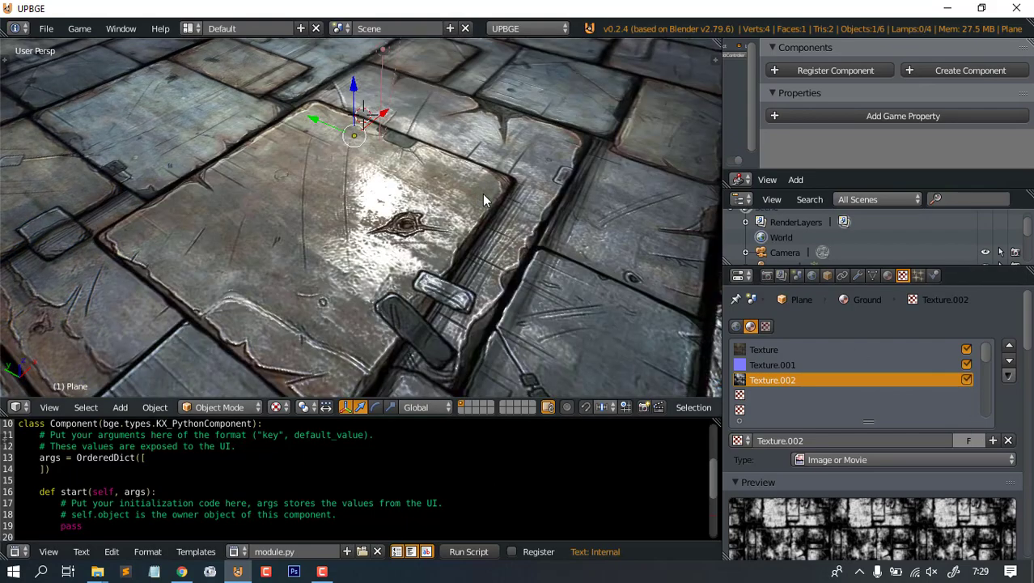
pyautogui.moveTo(483, 193); pyautogui.dragTo(417, 233, button='middle')
pyautogui.scroll(3, 270, 196)
pyautogui.scroll(-5, 299, 259)
pyautogui.scroll(4, 423, 242)
pyautogui.scroll(-3, 384, 229)
pyautogui.press('p')
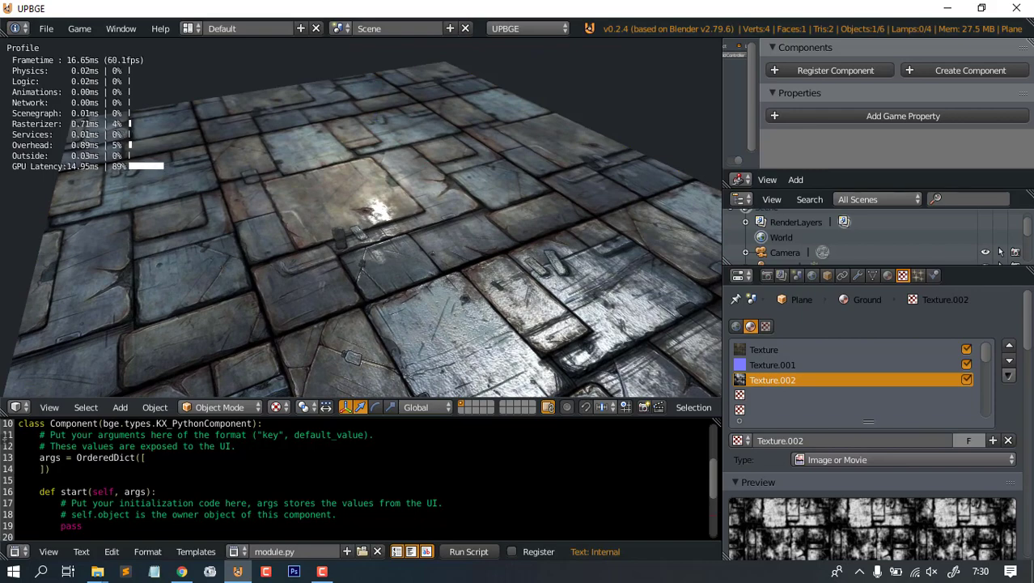
pyautogui.press('Escape')
pyautogui.moveTo(411, 225); pyautogui.dragTo(454, 235, button='middle')
pyautogui.hotkey('ctrl', 's')
pyautogui.click(984, 87)
# - Select the point lamp and move it to a new spot over the floor
pyautogui.rightClick(423, 186)
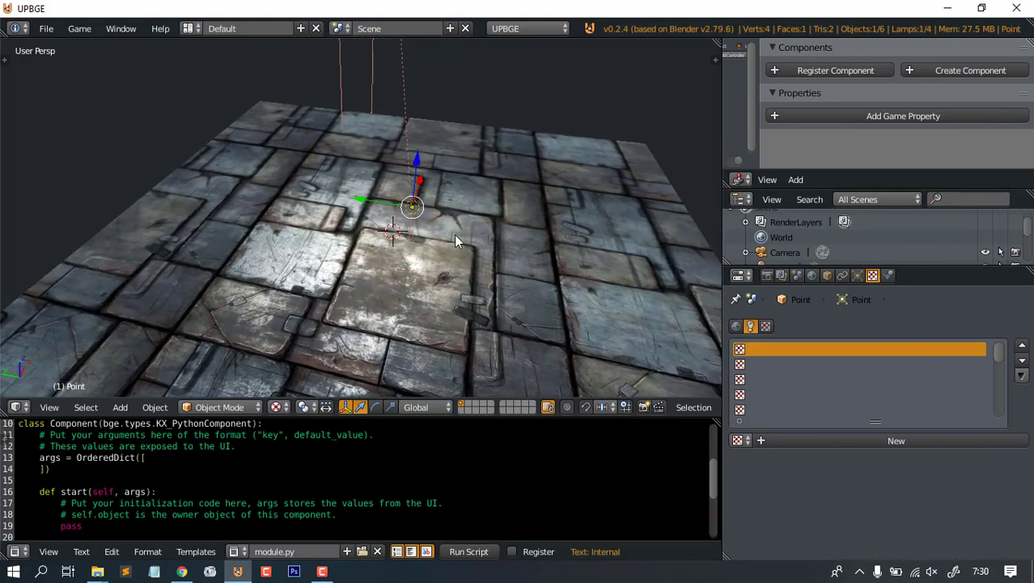
pyautogui.press('g')
pyautogui.click(460, 195)
pyautogui.moveTo(460, 194); pyautogui.dragTo(464, 153, button='middle')
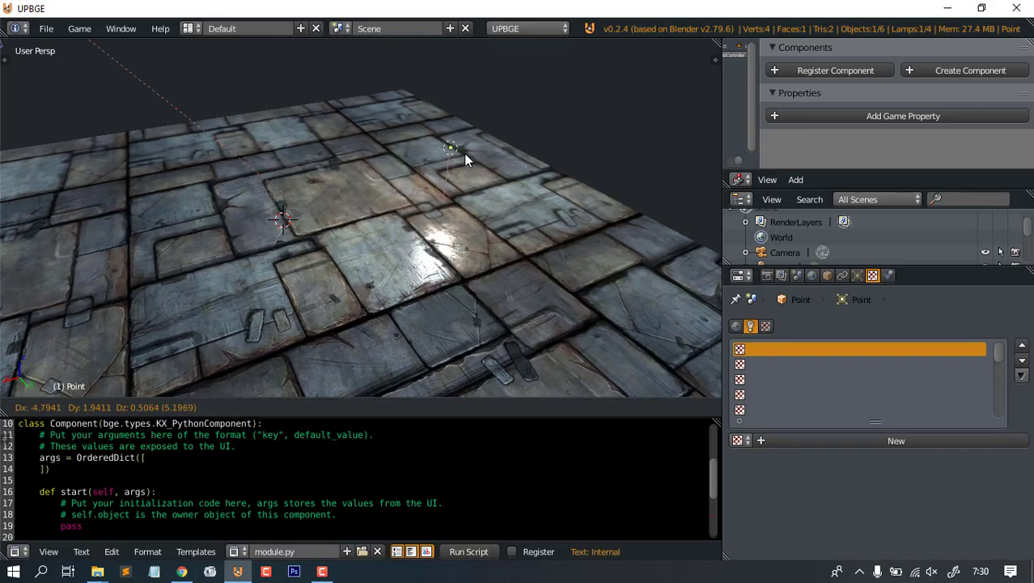
pyautogui.moveTo(393, 189); pyautogui.dragTo(466, 193, button='middle')
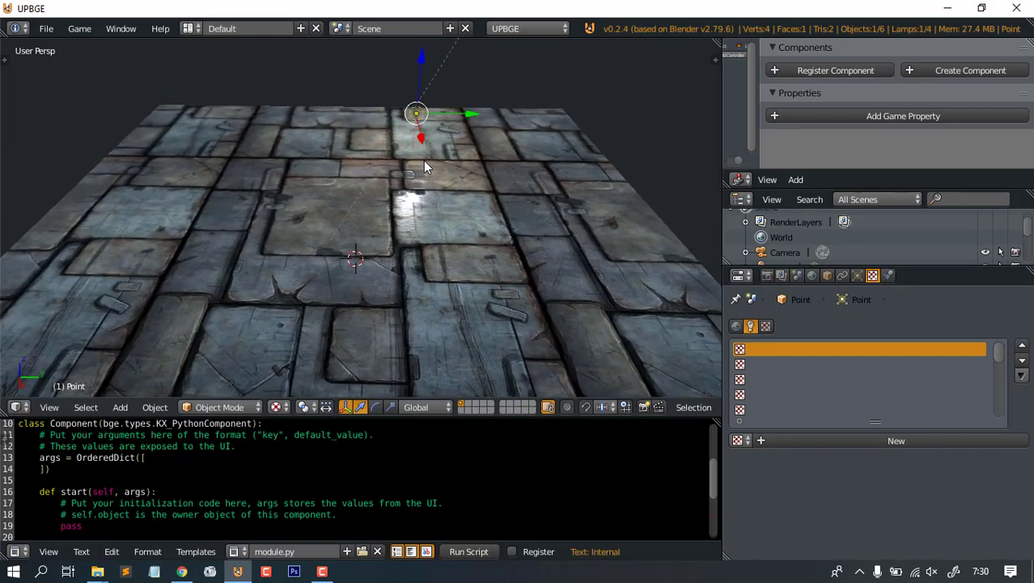
pyautogui.moveTo(423, 160); pyautogui.dragTo(429, 123, button='middle')
# - Reposition the point lamp twice more above the stone tiles
pyautogui.press('g')
pyautogui.click(247, 142)
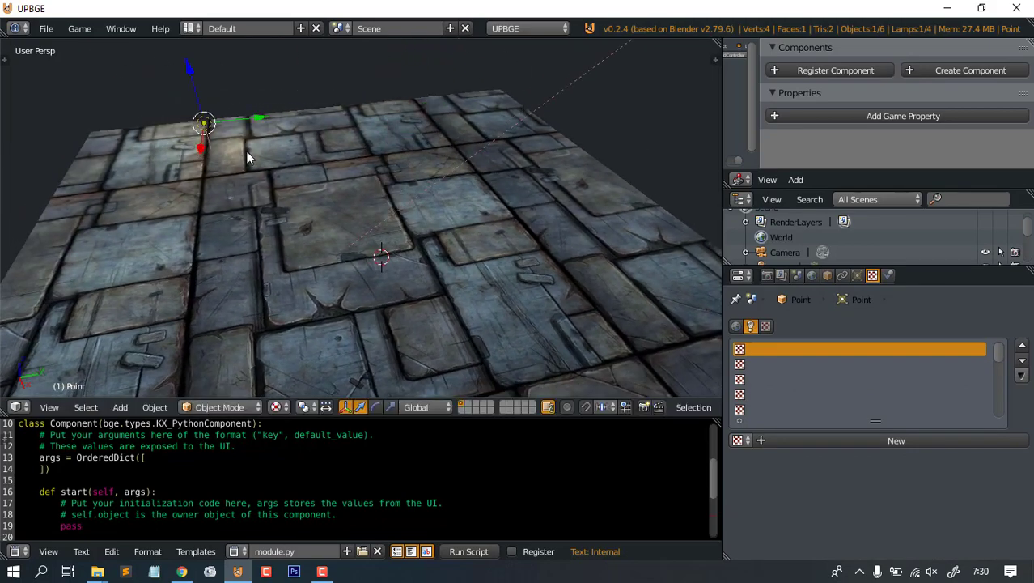
pyautogui.moveTo(247, 157); pyautogui.dragTo(293, 238, button='middle')
pyautogui.press('g')
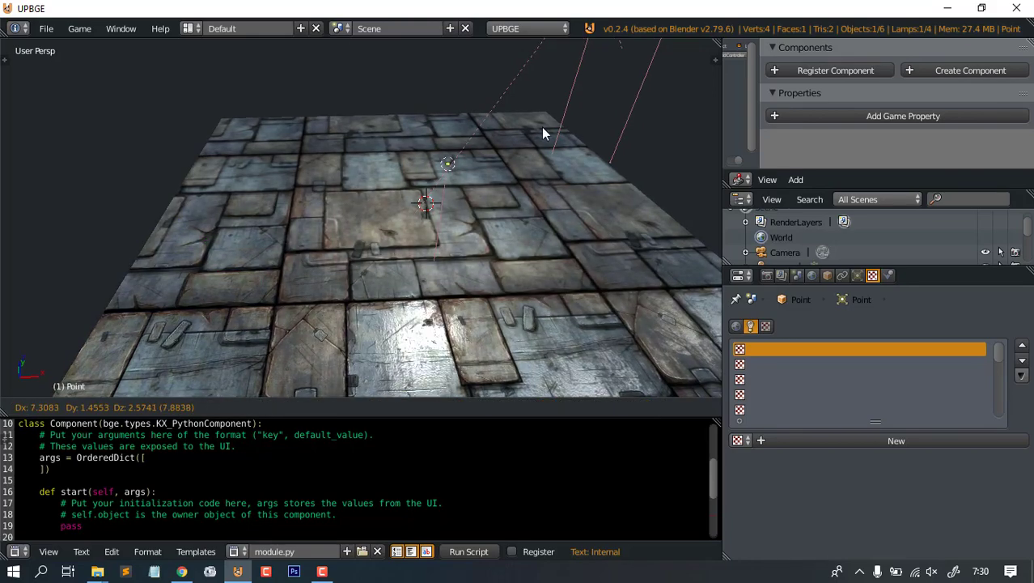
pyautogui.click(543, 134)
pyautogui.moveTo(542, 133); pyautogui.dragTo(459, 72, button='middle')
# - Adjust the lamp's height along Z so its highlight lands on the tiles
pyautogui.press('g')
pyautogui.press('z')
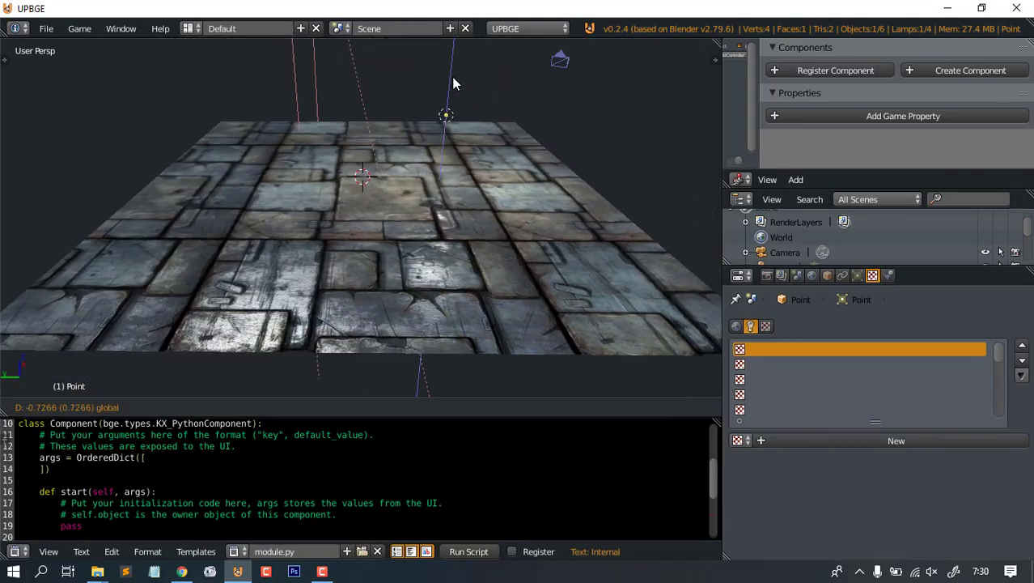
pyautogui.click(416, 131)
pyautogui.moveTo(417, 131); pyautogui.dragTo(348, 194, button='middle')
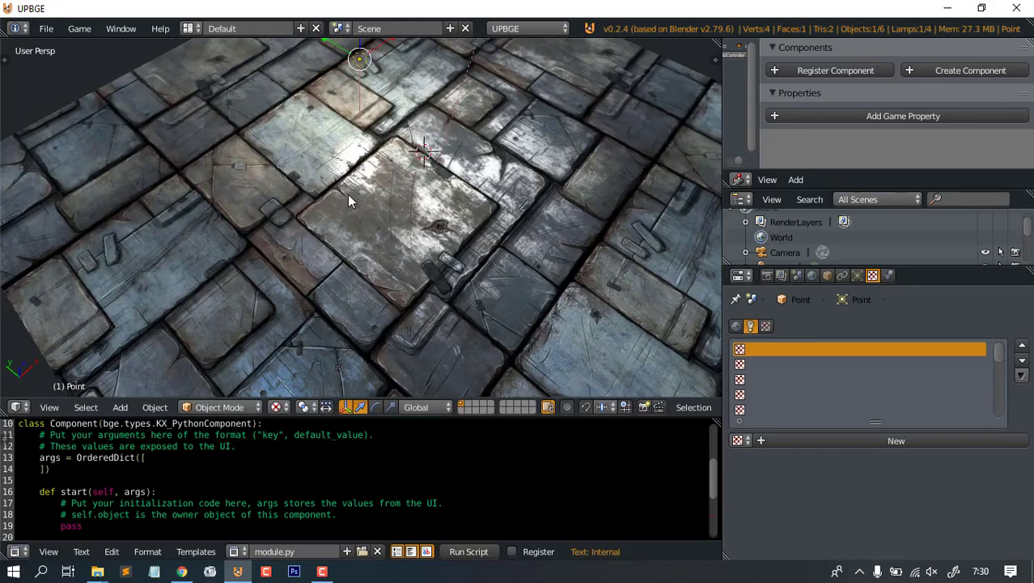
pyautogui.scroll(-3, 441, 162)
pyautogui.scroll(6, 445, 173)
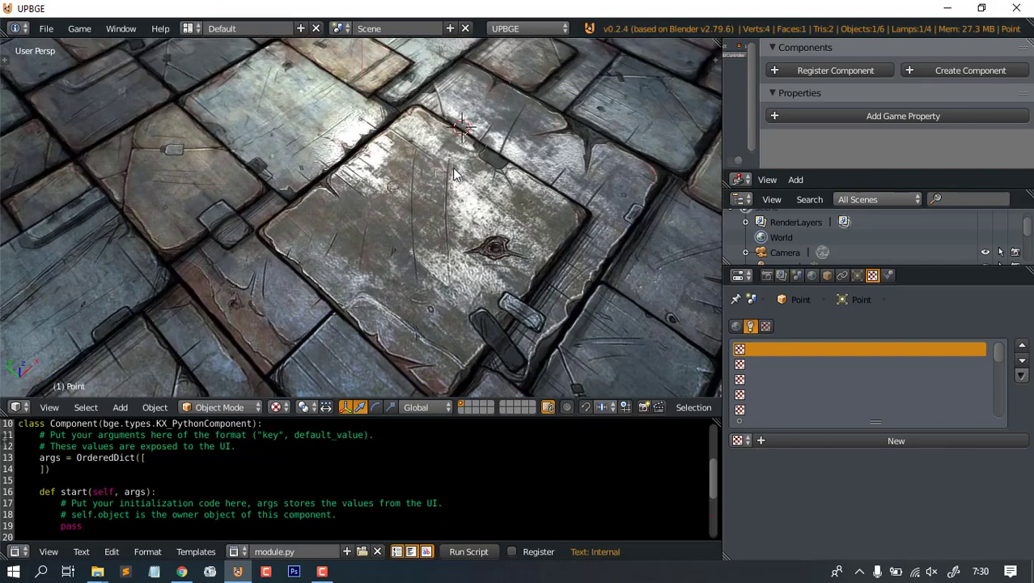
pyautogui.moveTo(460, 236); pyautogui.dragTo(443, 220, button='middle')
pyautogui.rightClick(444, 219)
# - Lower the Texture.001 Geometry Normal influence to 0.295 and check the subtler bump shading
pyautogui.click(809, 362)
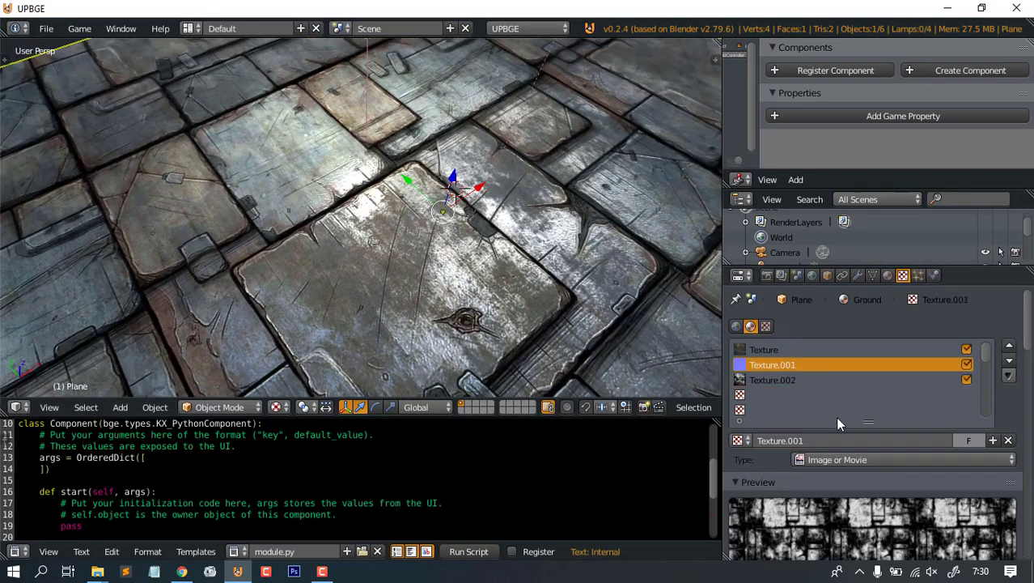
pyautogui.scroll(-6, 923, 483)
pyautogui.scroll(-10, 923, 483)
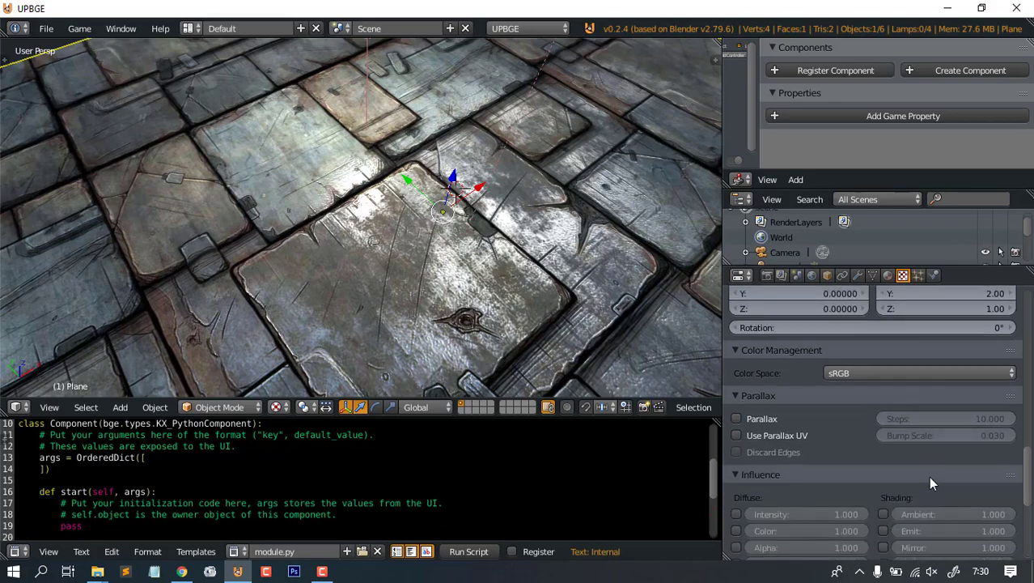
pyautogui.scroll(-3, 962, 490)
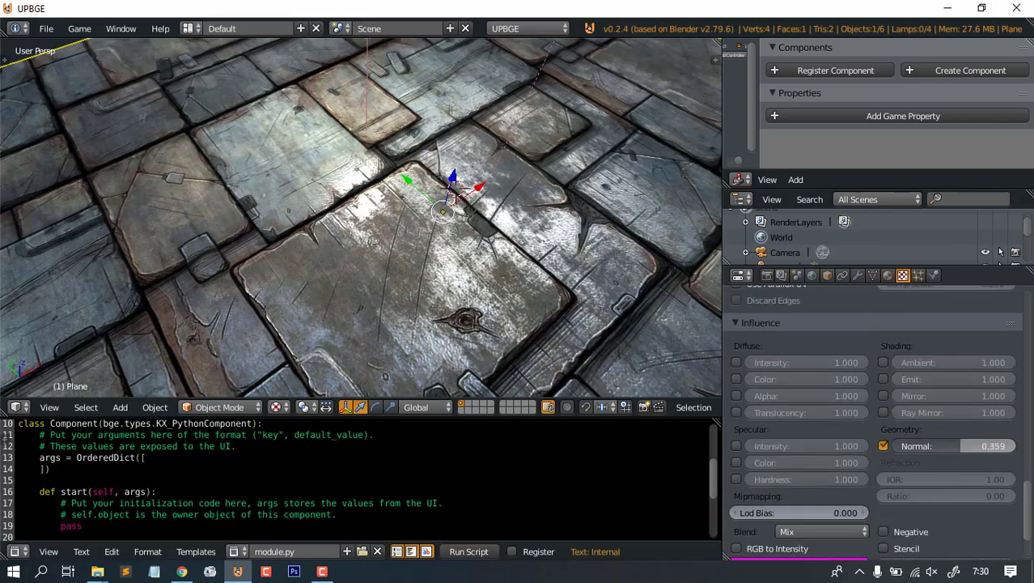
pyautogui.moveTo(961, 446)
pyautogui.mouseDown()
pyautogui.moveTo(947, 446)
pyautogui.moveTo(995, 446)
pyautogui.mouseUp()
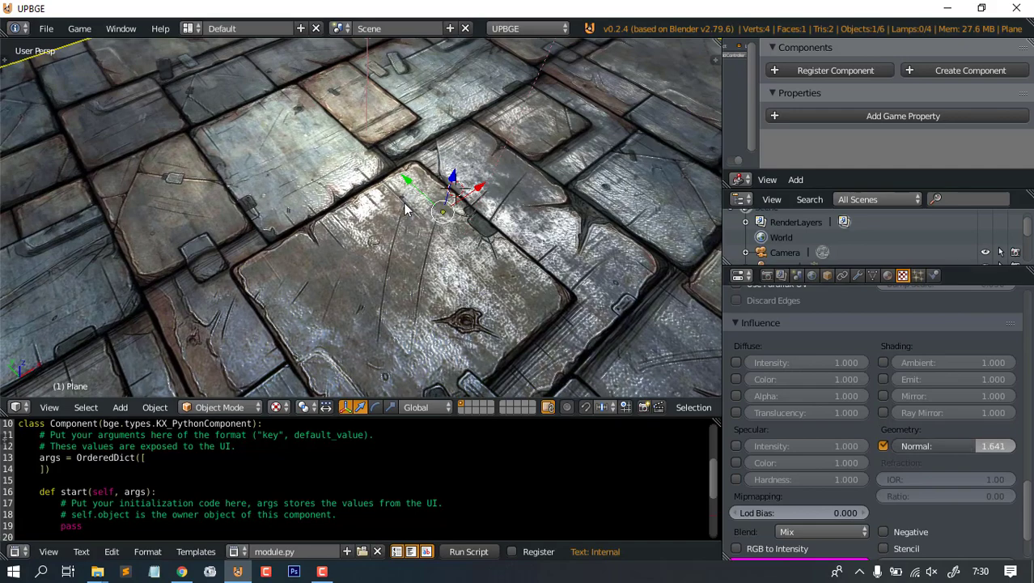
pyautogui.moveTo(486, 275); pyautogui.dragTo(438, 183, button='middle')
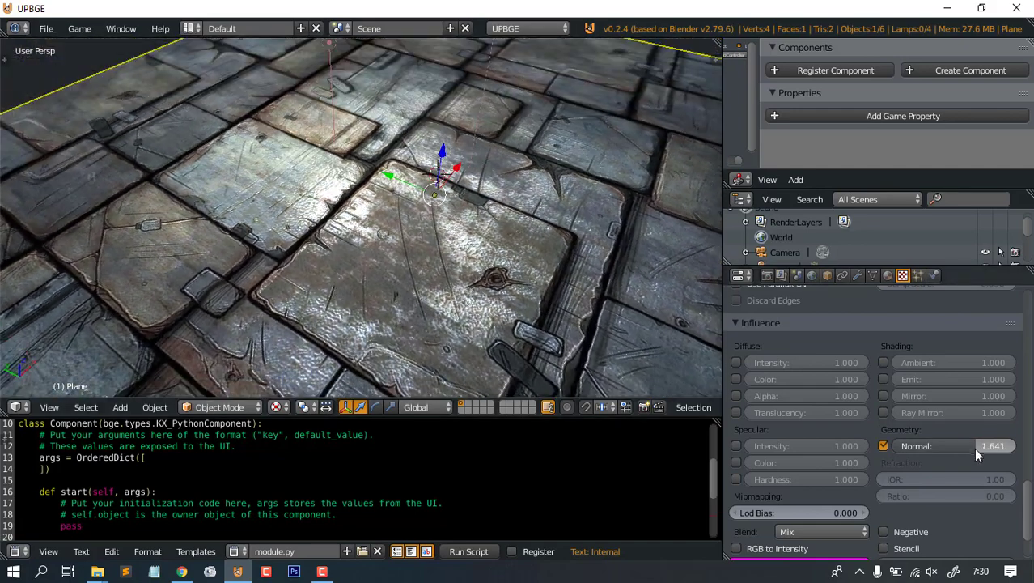
pyautogui.moveTo(971, 446); pyautogui.dragTo(963, 446)
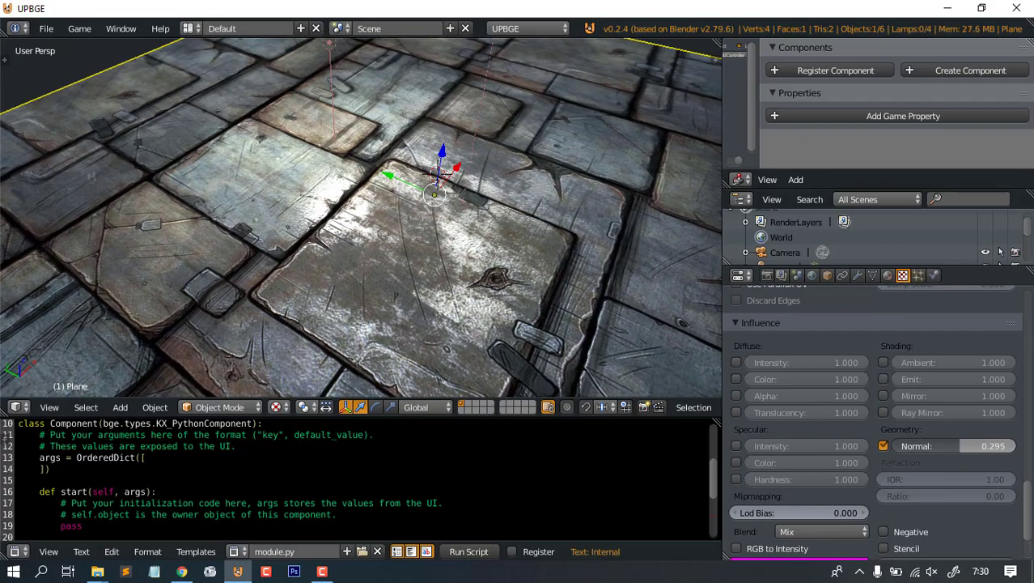
pyautogui.moveTo(492, 218); pyautogui.dragTo(296, 231, button='middle')
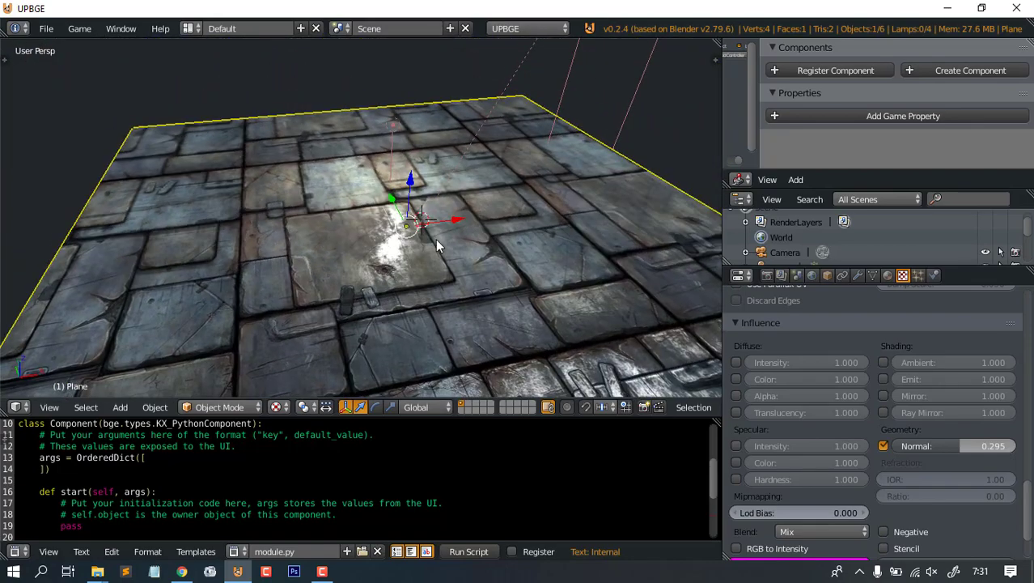
pyautogui.moveTo(414, 174); pyautogui.dragTo(389, 217, button='middle')
# - Select the point lamp and drag it along X and Y over the central tiles
pyautogui.scroll(-6, 373, 288)
pyautogui.scroll(5, 367, 242)
pyautogui.scroll(-5, 334, 257)
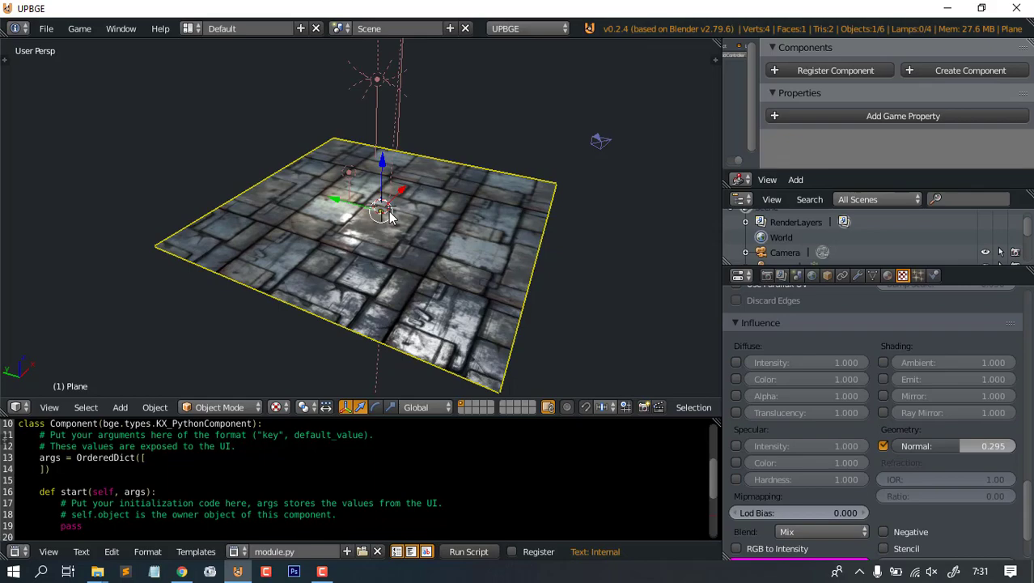
pyautogui.scroll(5, 475, 219)
pyautogui.moveTo(475, 219); pyautogui.dragTo(419, 208, button='middle')
pyautogui.scroll(-4, 471, 223)
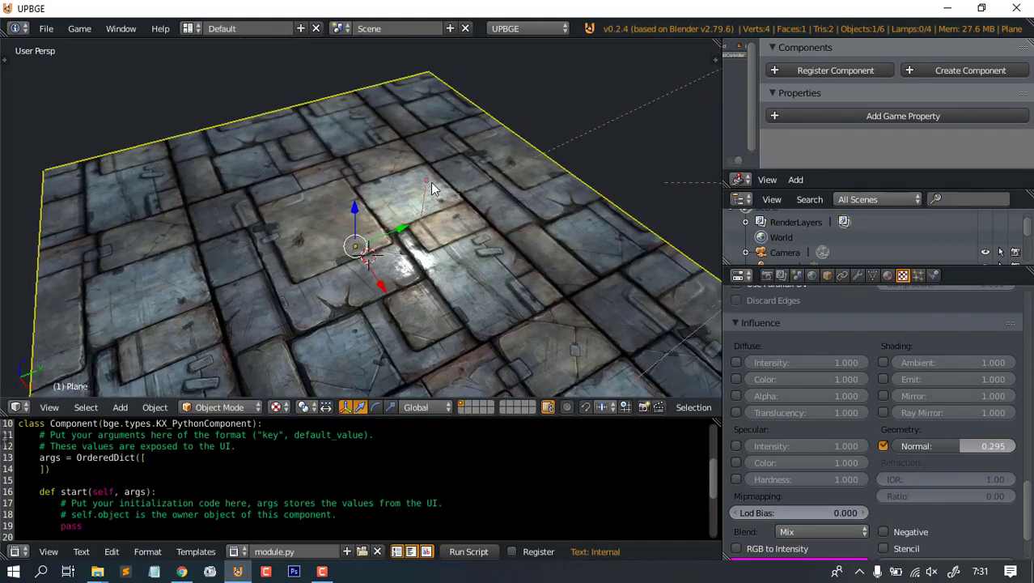
pyautogui.rightClick(427, 180)
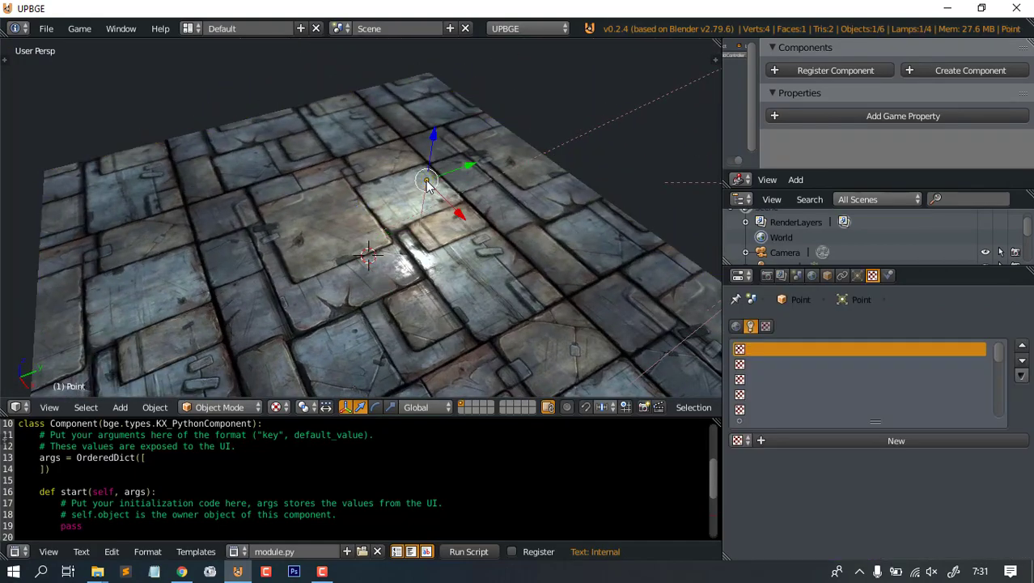
pyautogui.moveTo(462, 211); pyautogui.dragTo(391, 175)
pyautogui.moveTo(419, 119); pyautogui.dragTo(471, 162)
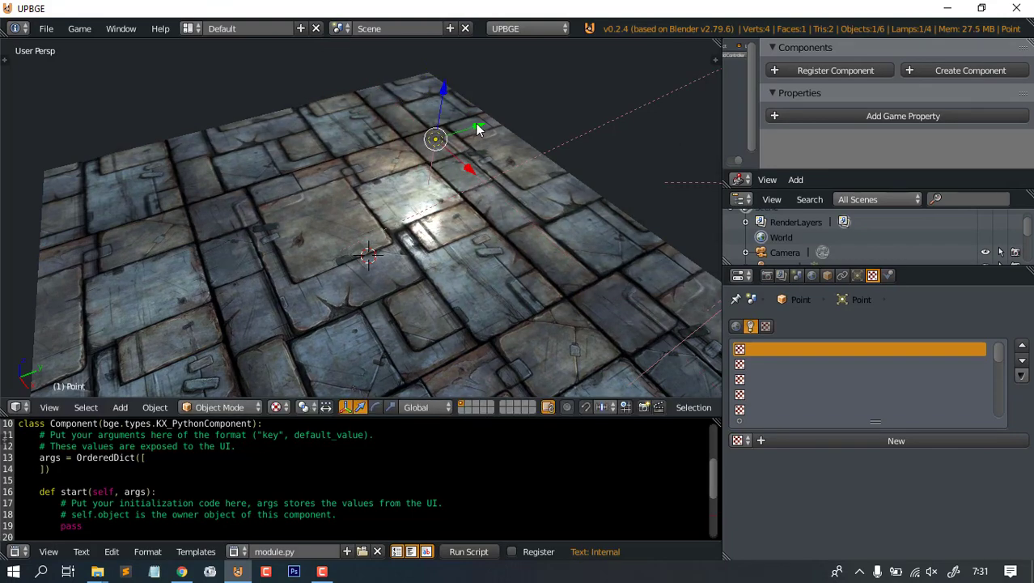
pyautogui.moveTo(477, 126); pyautogui.dragTo(408, 202)
pyautogui.moveTo(401, 253); pyautogui.dragTo(468, 252, button='middle')
pyautogui.rightClick(448, 225)
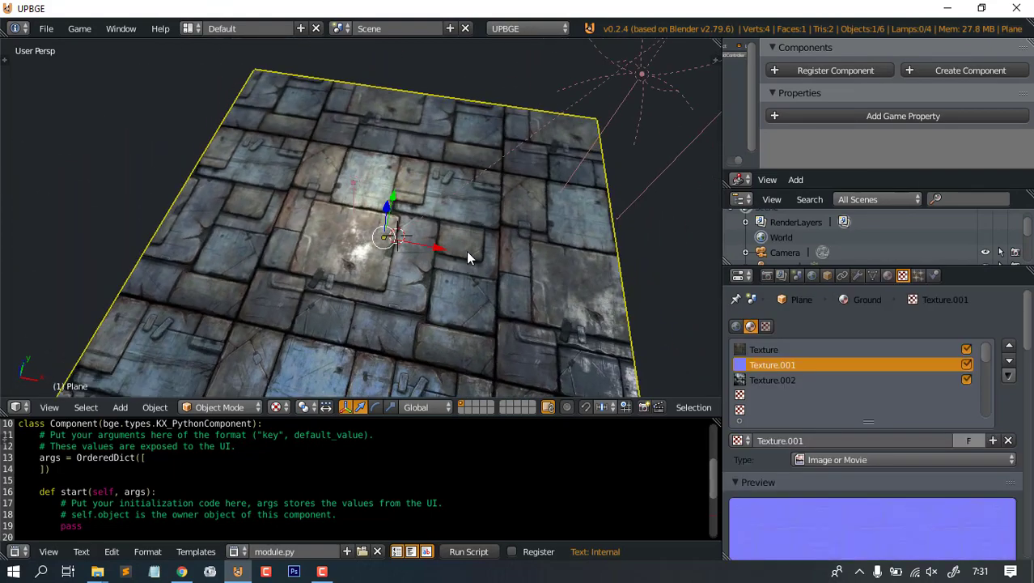
pyautogui.scroll(-2, 488, 239)
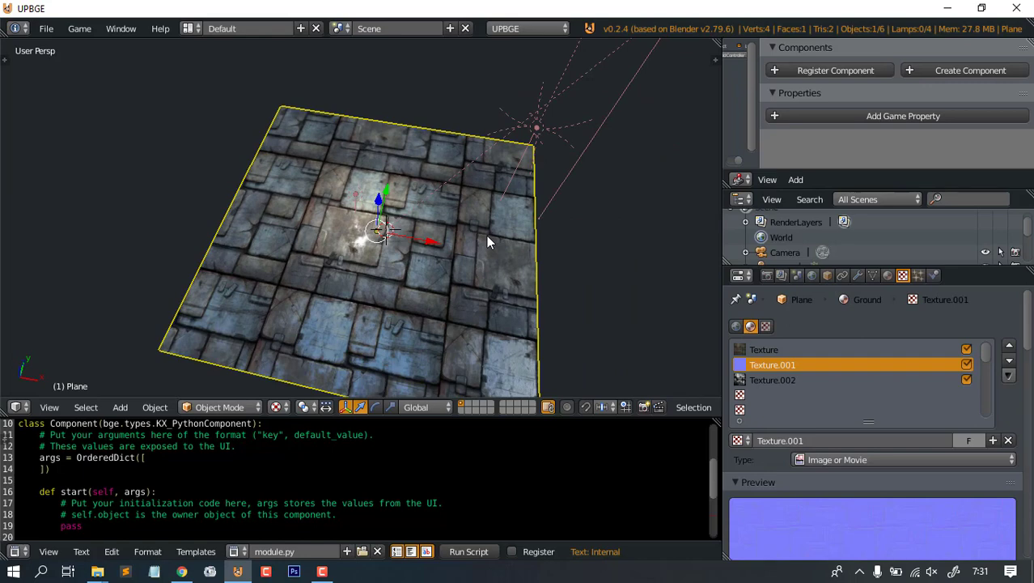
pyautogui.press('Tab')
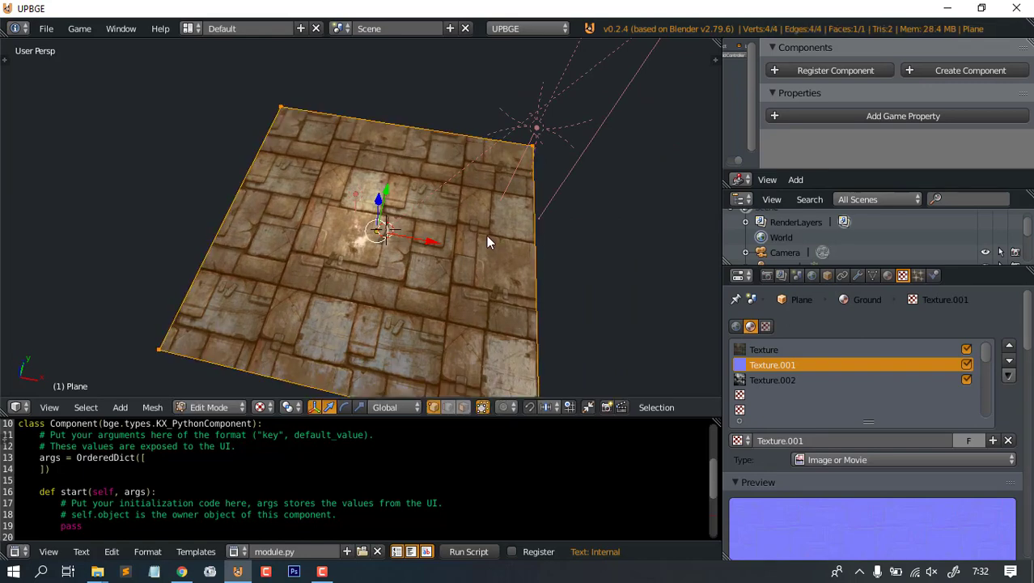
pyautogui.press('Tab')
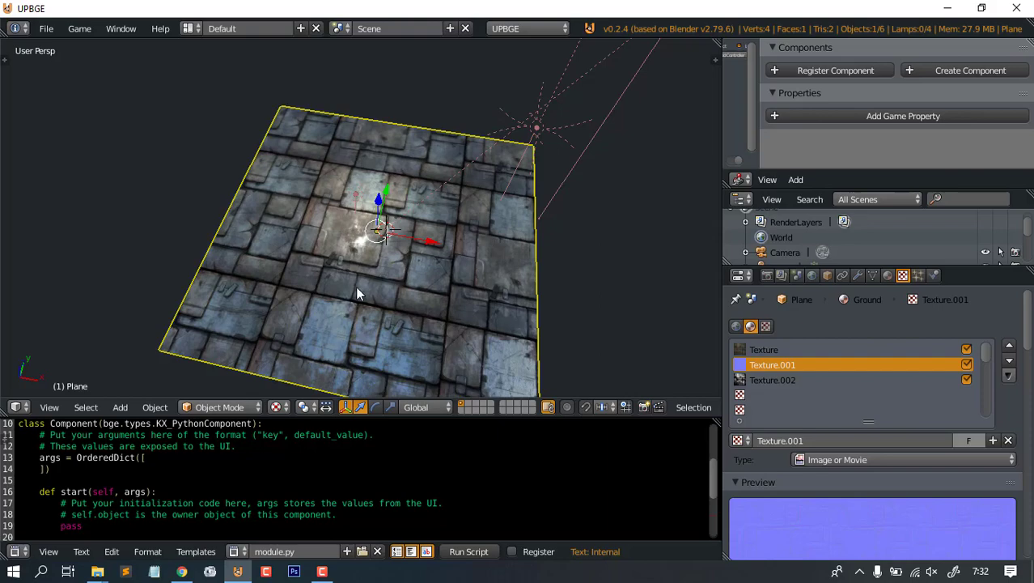
pyautogui.scroll(2, 393, 295)
pyautogui.moveTo(442, 269); pyautogui.dragTo(410, 230, button='middle')
pyautogui.scroll(5, 423, 253)
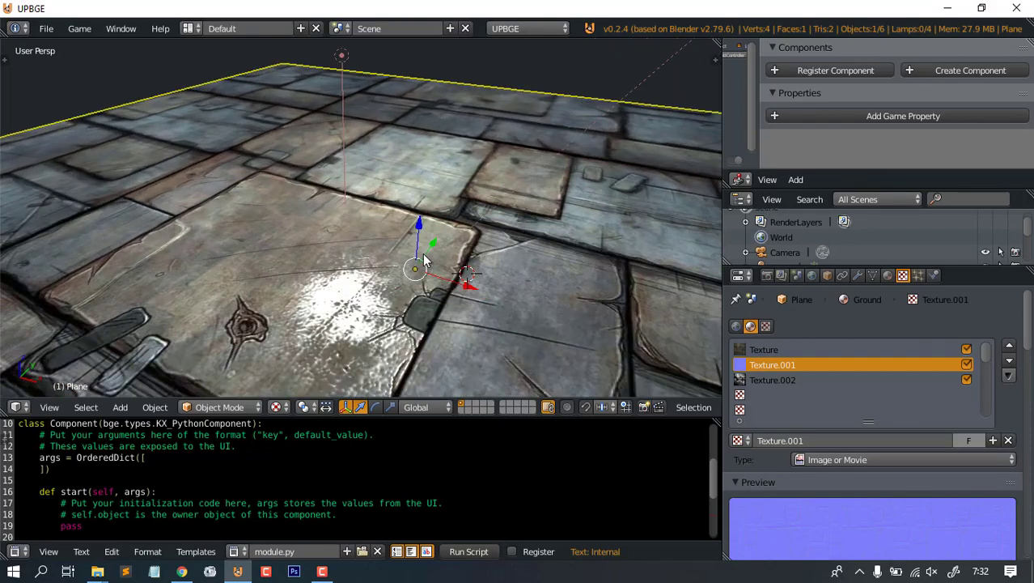